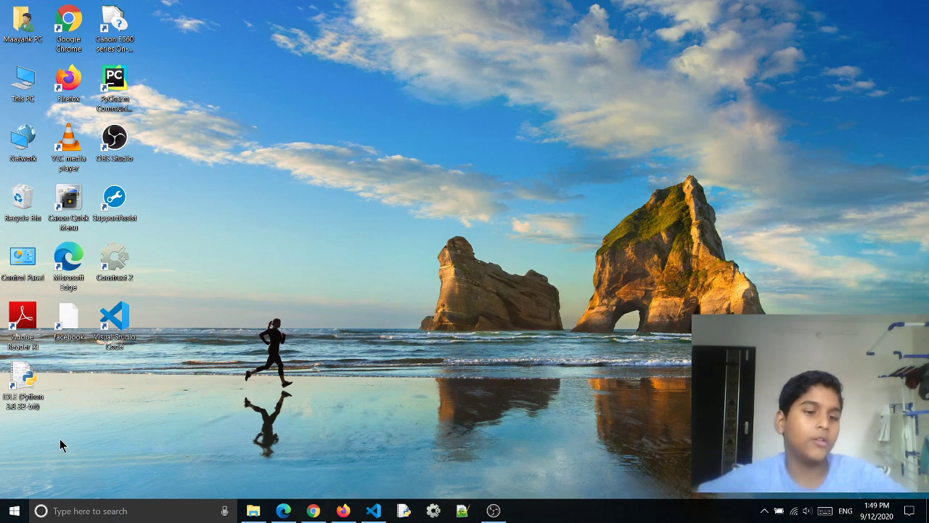
pyautogui.click(20, 517)
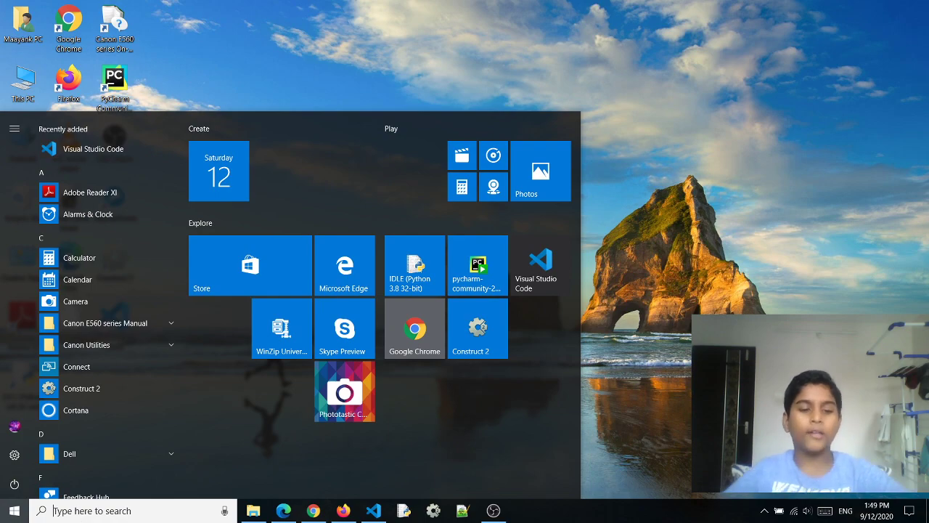
pyautogui.write('Word')
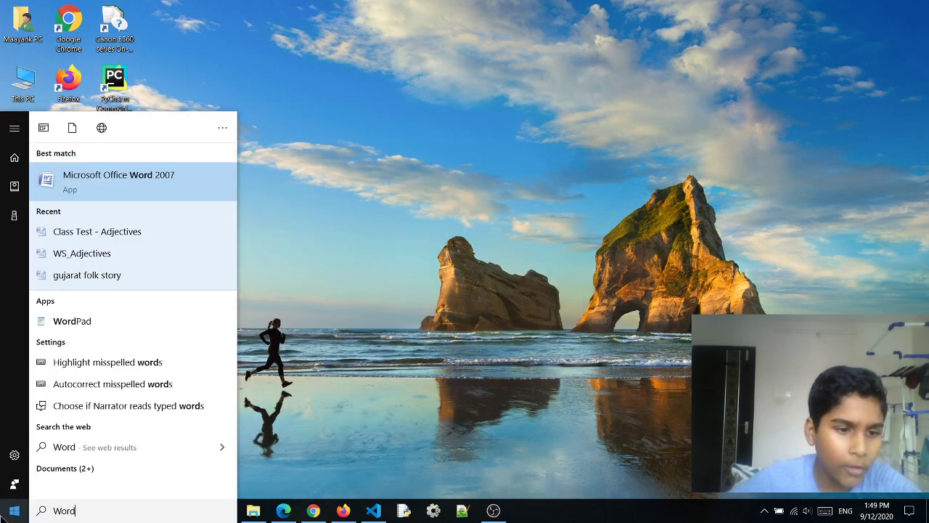
pyautogui.click(14, 510)
pyautogui.scroll(-10, 128, 332)
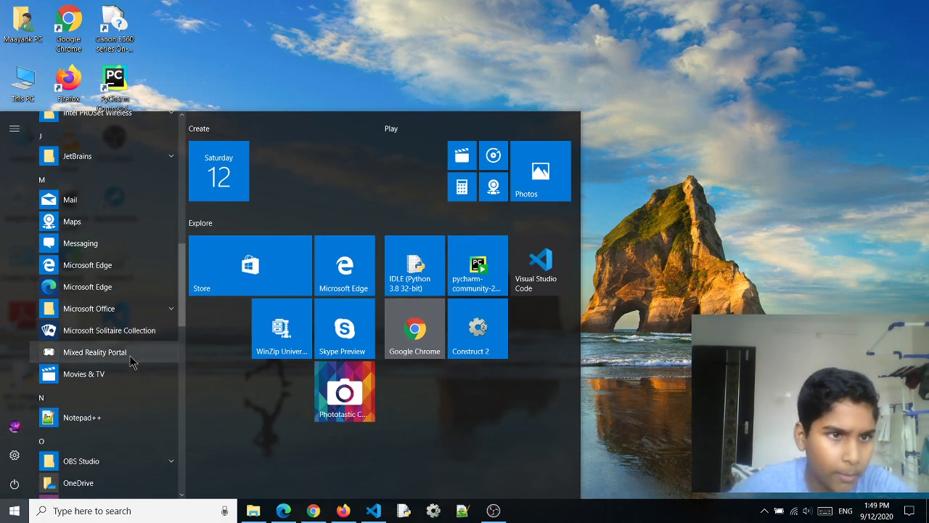
pyautogui.scroll(-8, 138, 363)
pyautogui.scroll(-3, 139, 392)
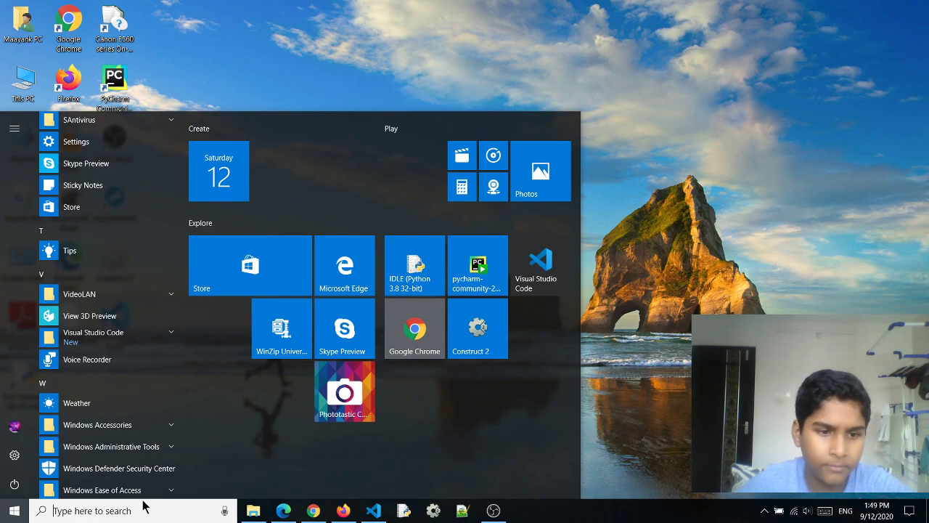
# Search the computer for Word and open Microsoft Office Word 2007 with its blank document.
pyautogui.click(166, 509)
pyautogui.write('Word')
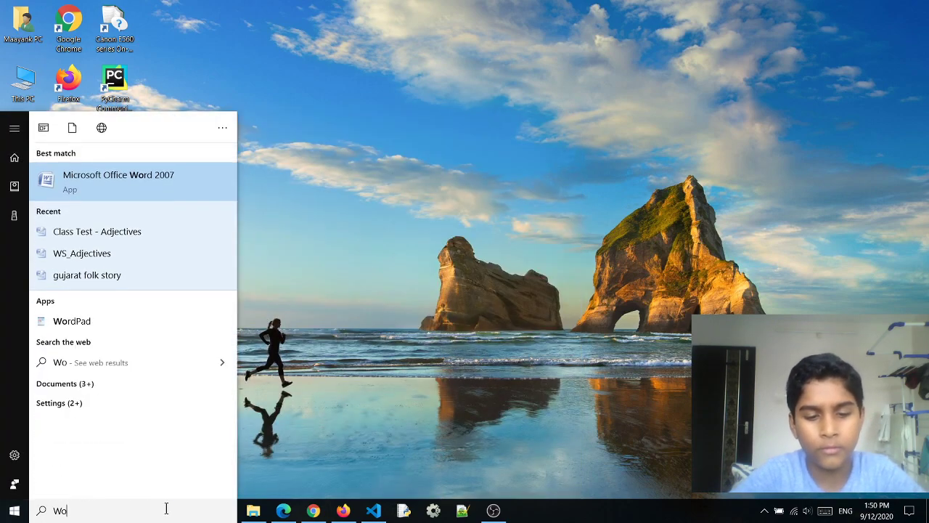
pyautogui.click(95, 191)
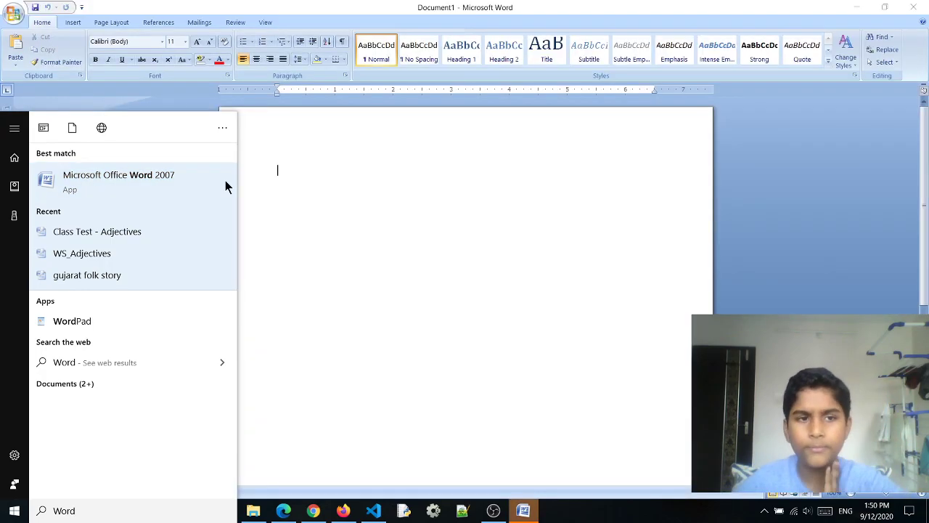
pyautogui.click(257, 195)
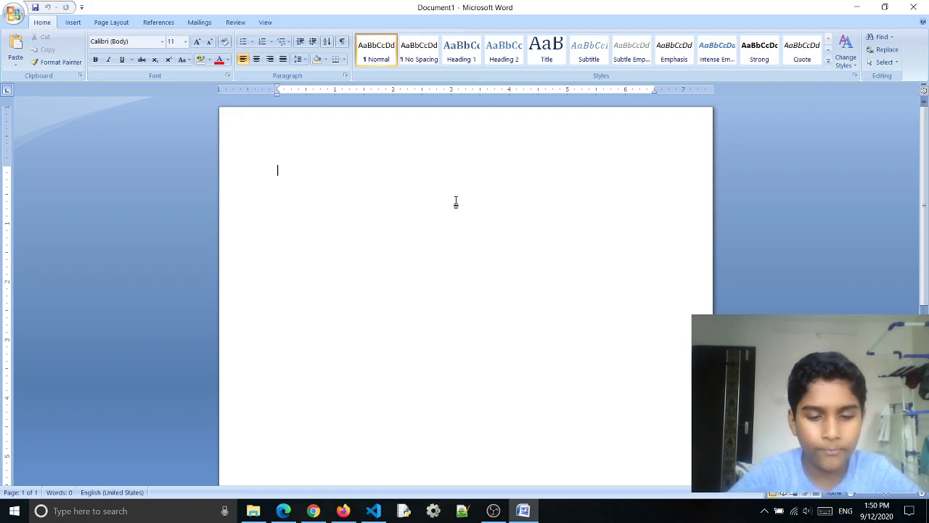
# Write "Hey All My Name Is" followed by the person's first name on the document's first line.
pyautogui.write('Hey All')
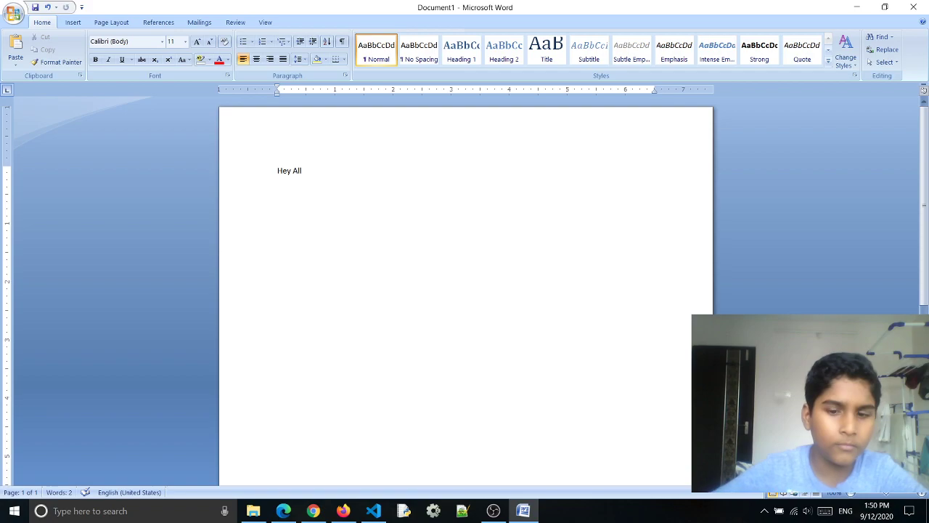
pyautogui.write(' M')
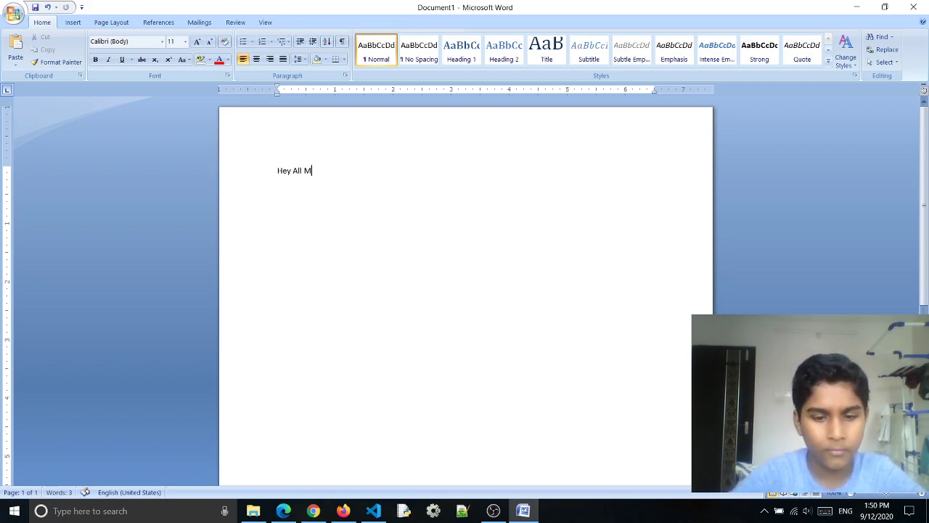
pyautogui.write('y Name')
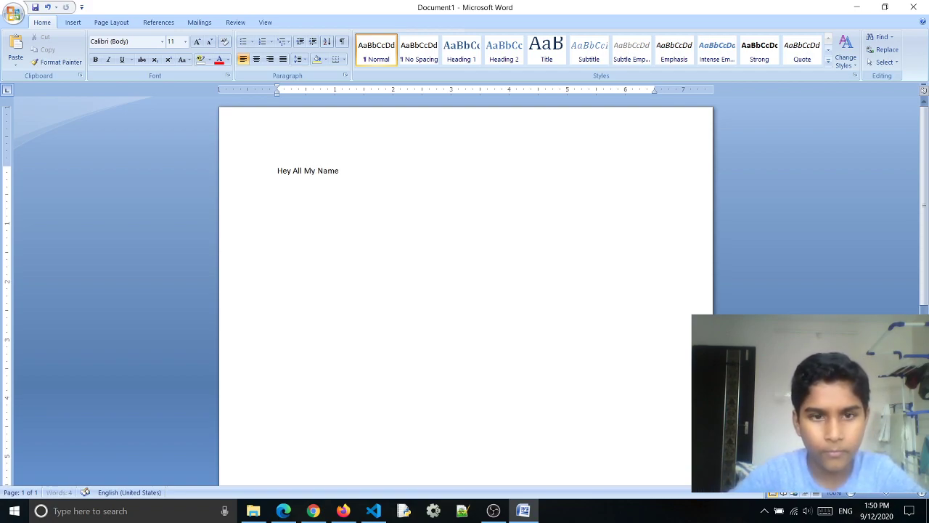
pyautogui.write(' Is')
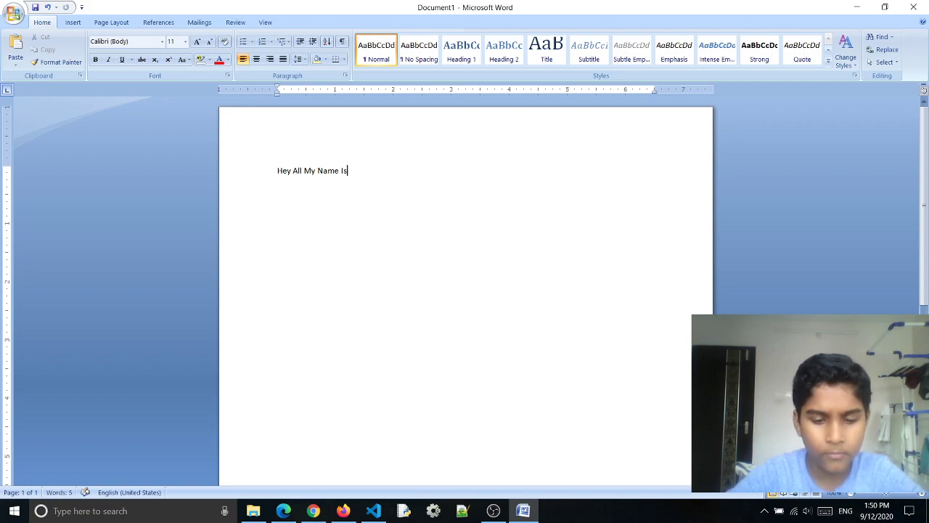
pyautogui.write(' Maya')
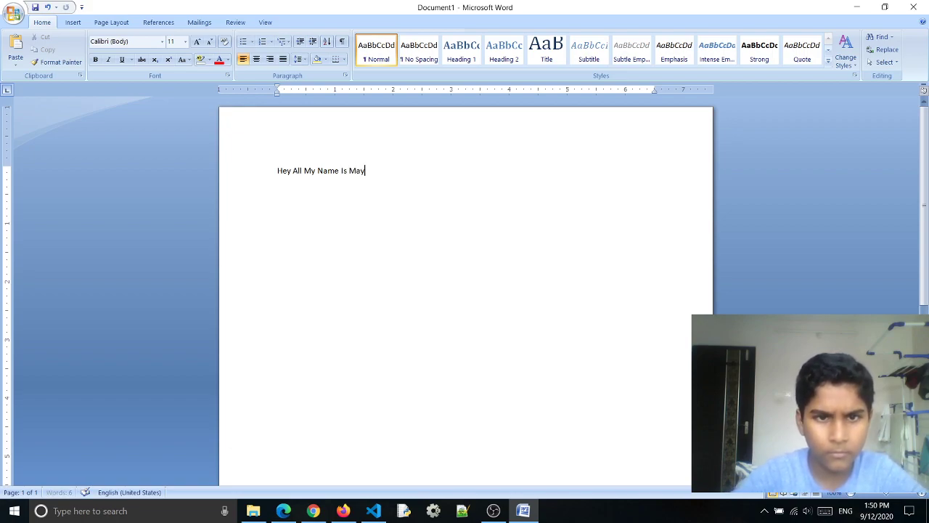
pyautogui.press('BackSpace')
pyautogui.press('BackSpace')
pyautogui.press('BackSpace')
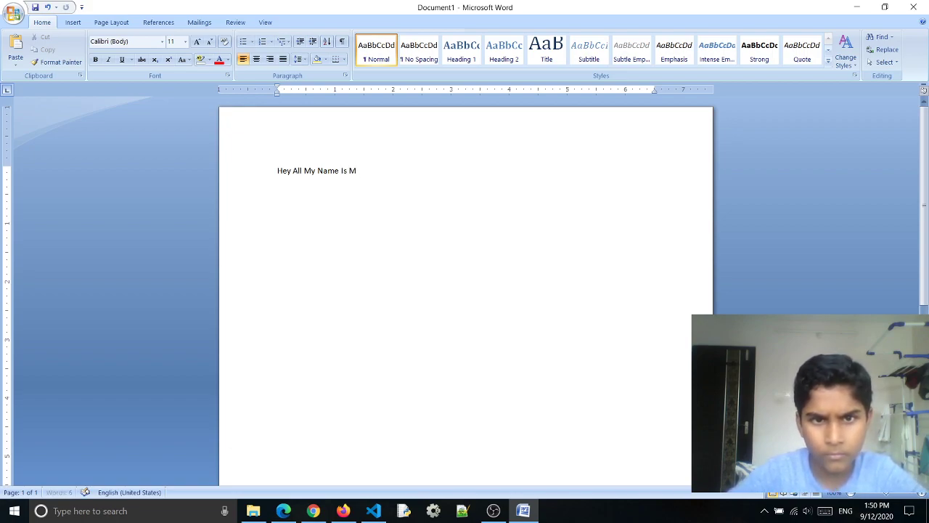
pyautogui.write('Ah')
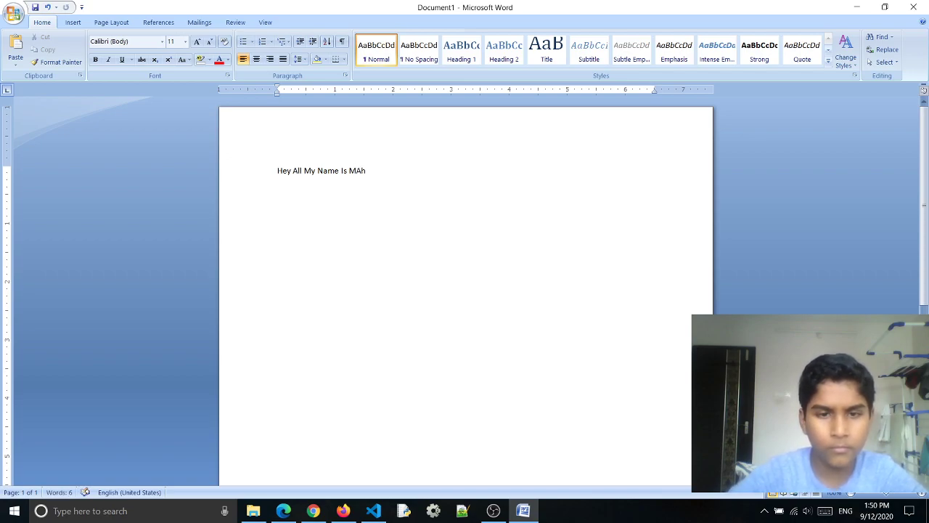
pyautogui.press('BackSpace')
pyautogui.press('BackSpace')
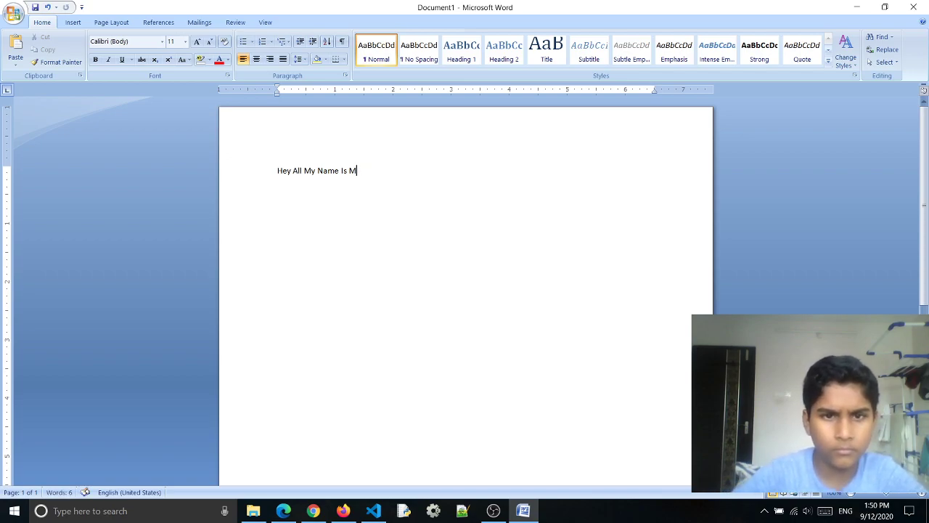
pyautogui.write('ahi')
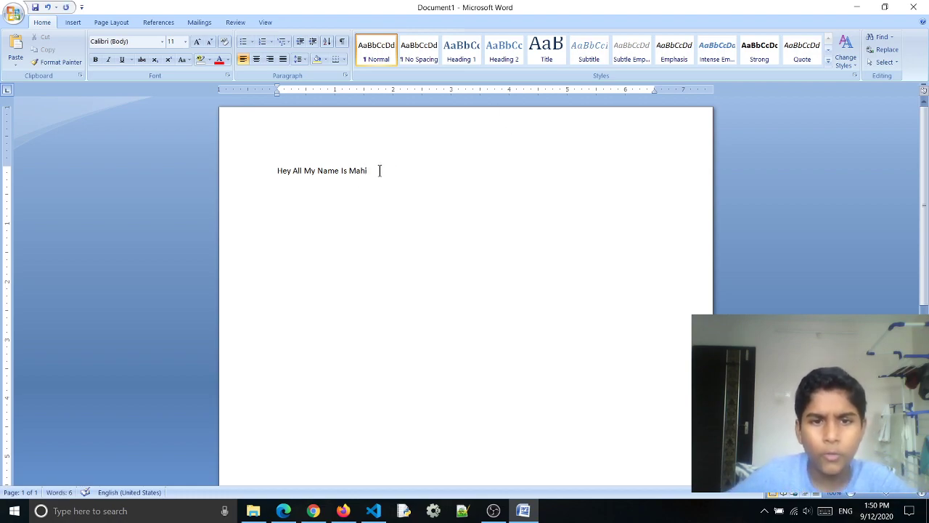
# Select the whole sentence and change its font to Agency FB.
pyautogui.moveTo(370, 171); pyautogui.dragTo(259, 182)
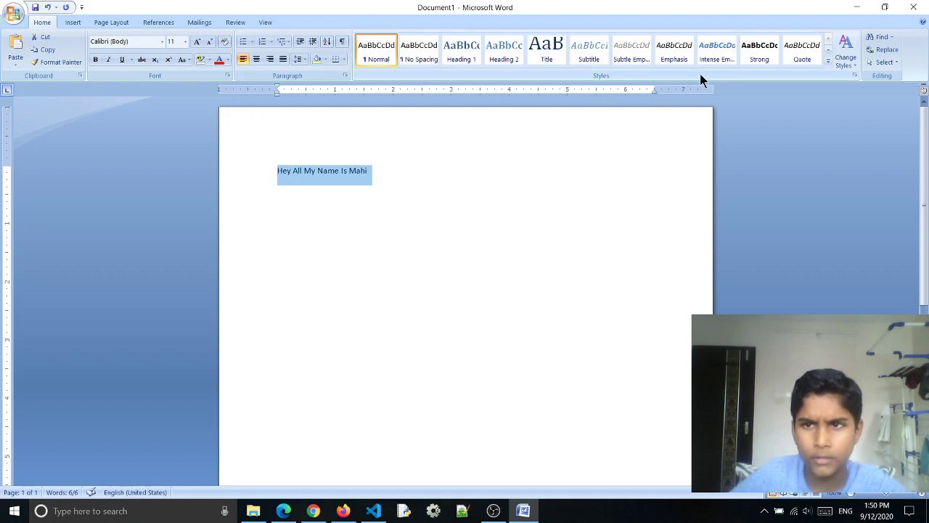
pyautogui.click(162, 42)
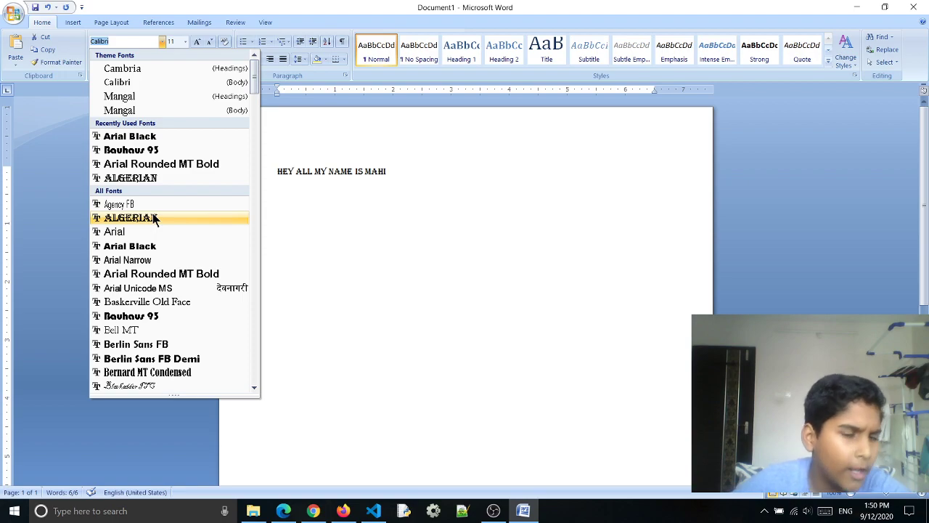
pyautogui.scroll(-15, 152, 214)
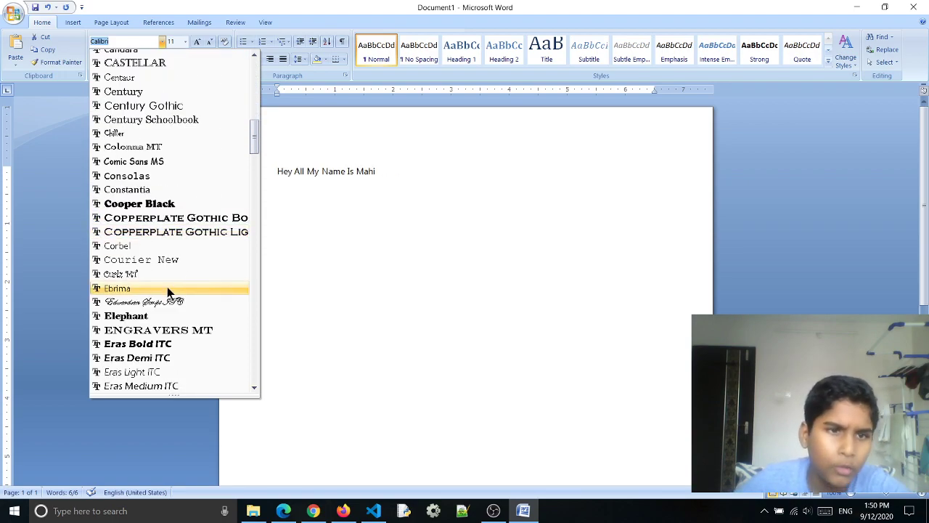
pyautogui.scroll(4, 167, 287)
pyautogui.scroll(4, 176, 234)
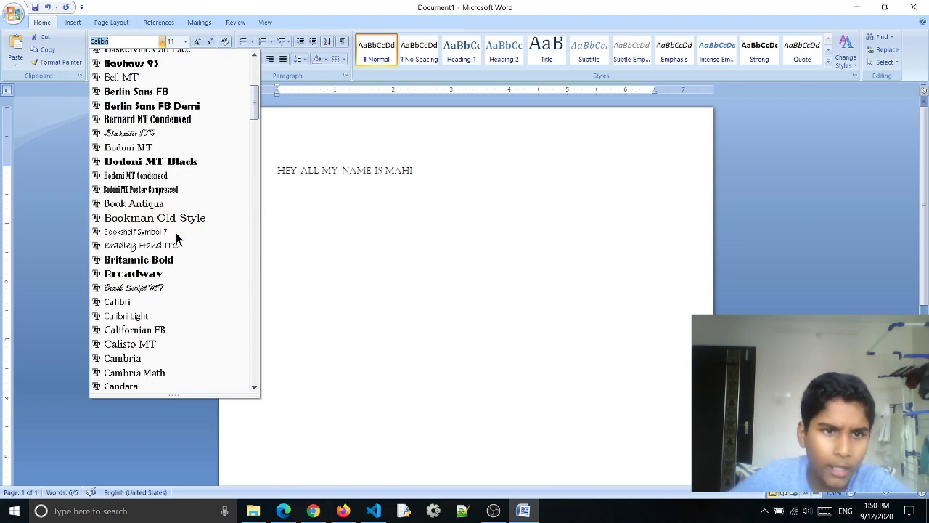
pyautogui.scroll(4, 176, 234)
pyautogui.scroll(2, 173, 232)
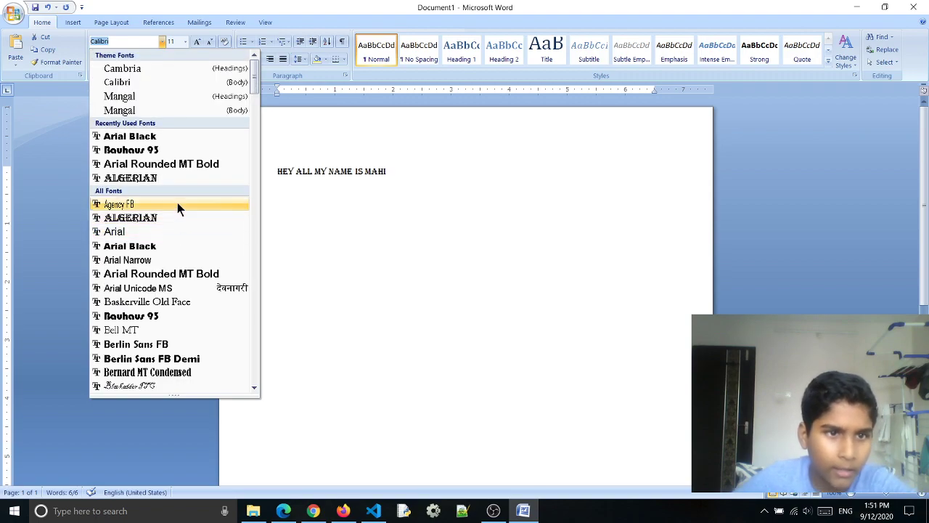
pyautogui.click(177, 202)
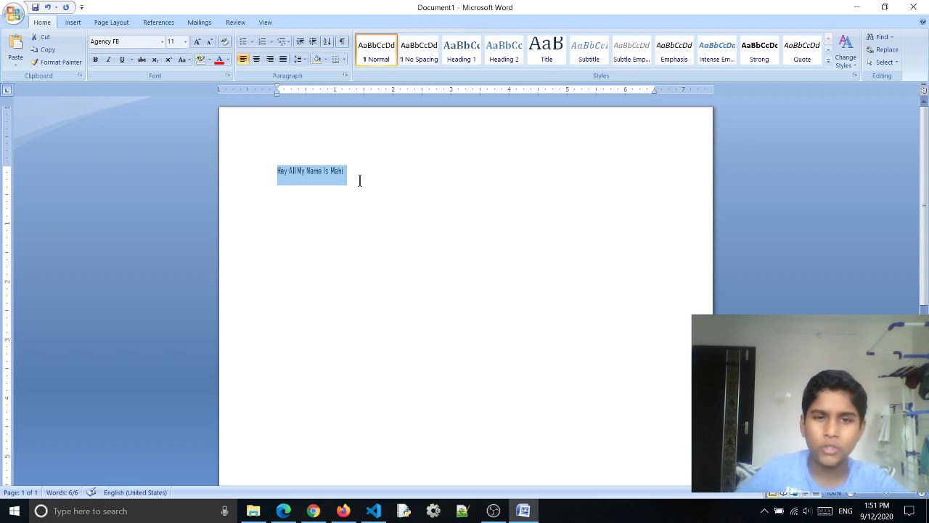
# Set the selected sentence's font size to 22 and clear the selection.
pyautogui.click(187, 44)
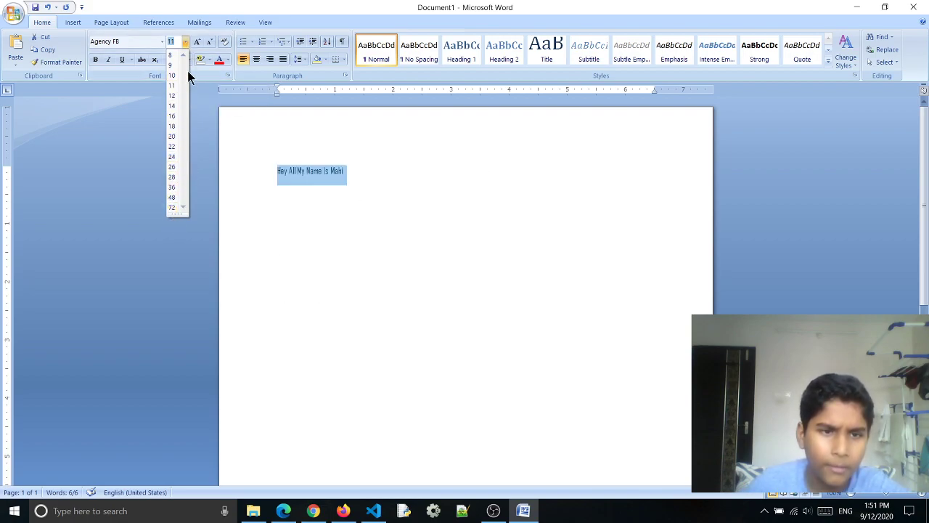
pyautogui.click(173, 147)
pyautogui.click(479, 200)
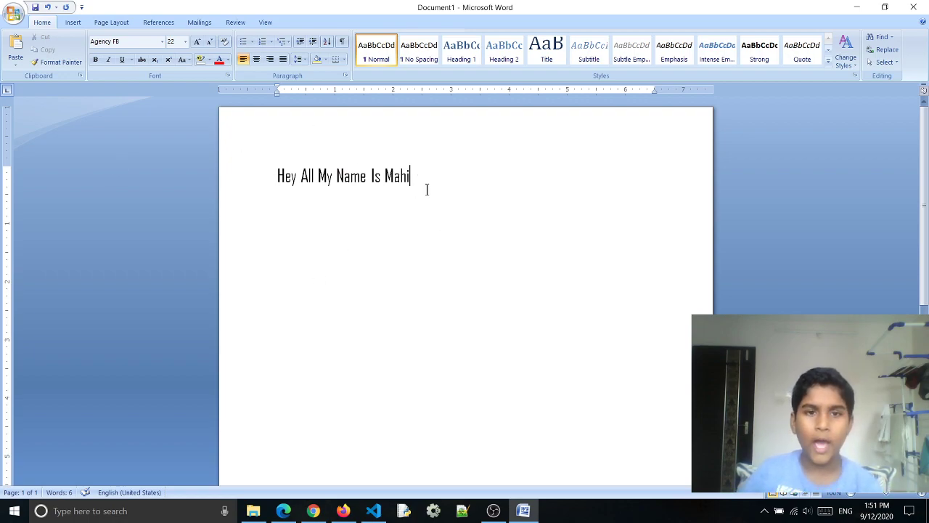
# Make only the first name at the end of the sentence bold.
pyautogui.moveTo(412, 175); pyautogui.dragTo(385, 185)
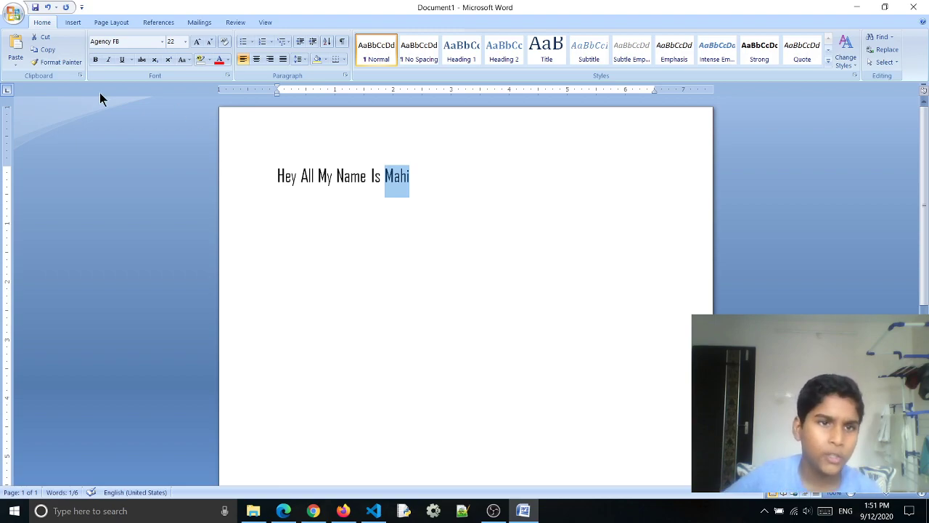
pyautogui.click(95, 59)
pyautogui.click(473, 203)
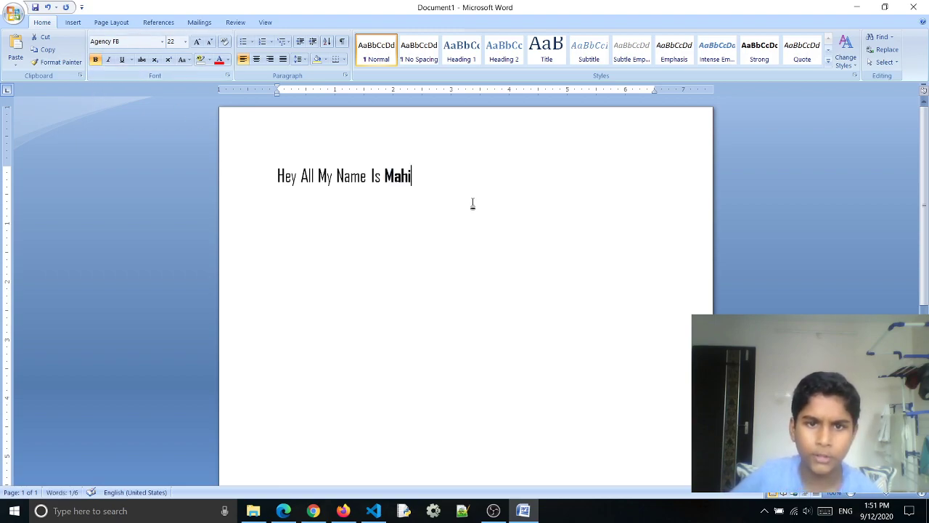
# Italicize the first name at the end of the sentence and give it a dashed underline.
pyautogui.moveTo(385, 181); pyautogui.dragTo(414, 178)
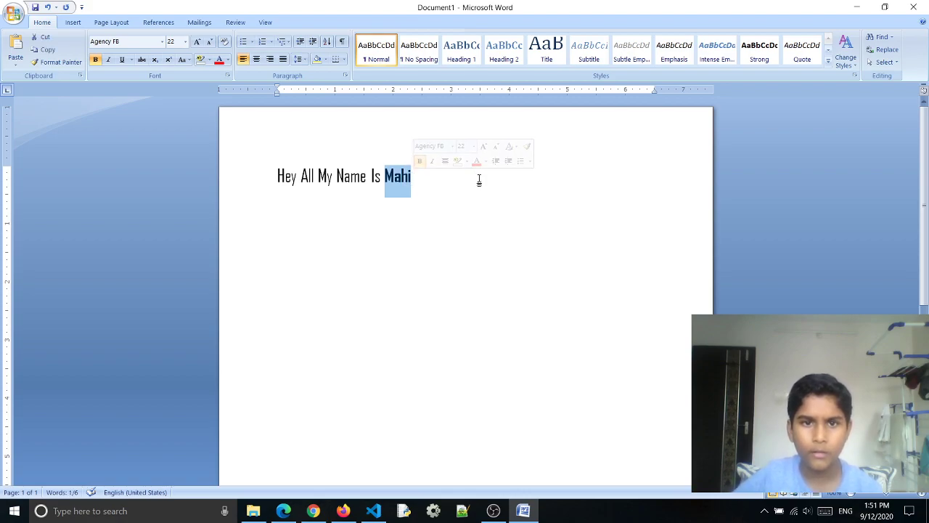
pyautogui.click(107, 60)
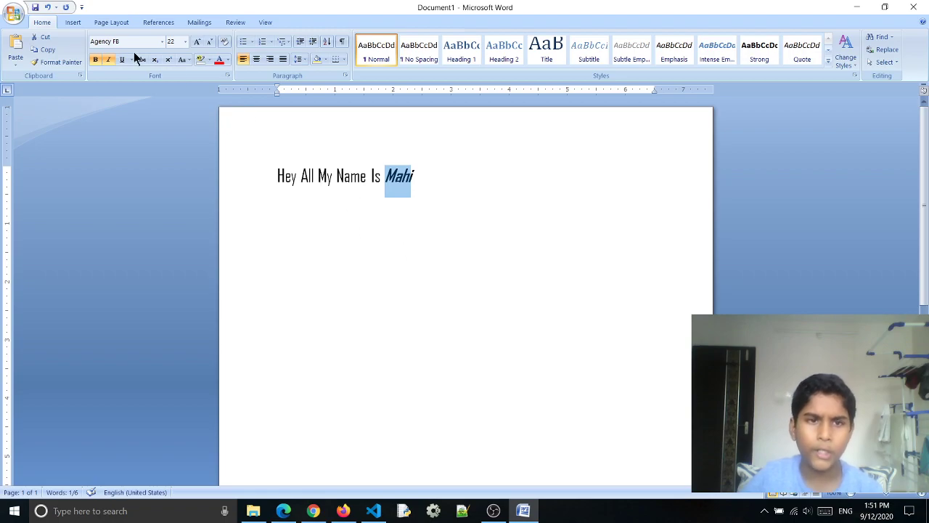
pyautogui.click(123, 61)
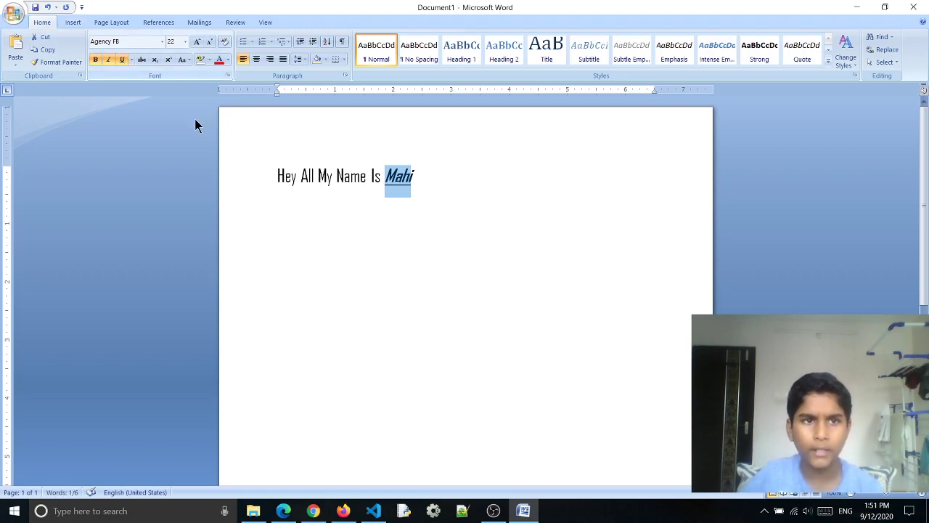
pyautogui.click(130, 60)
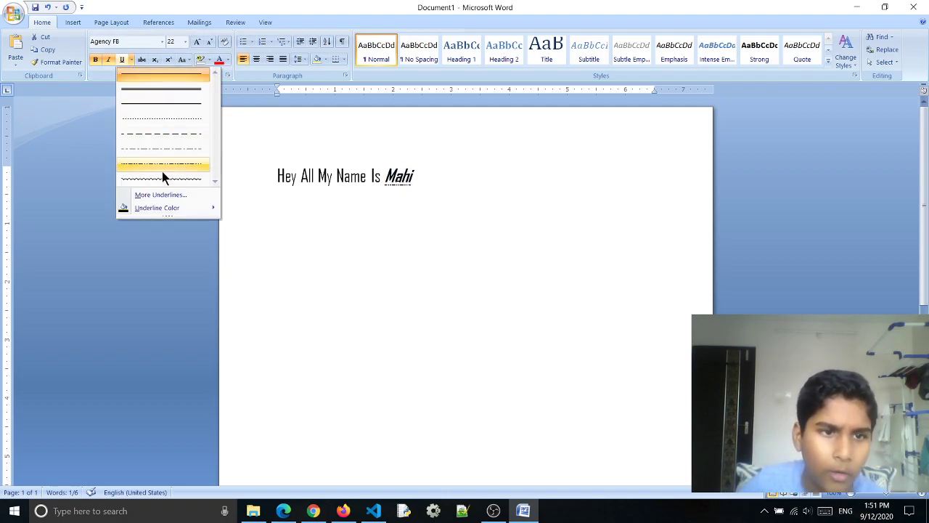
pyautogui.click(169, 137)
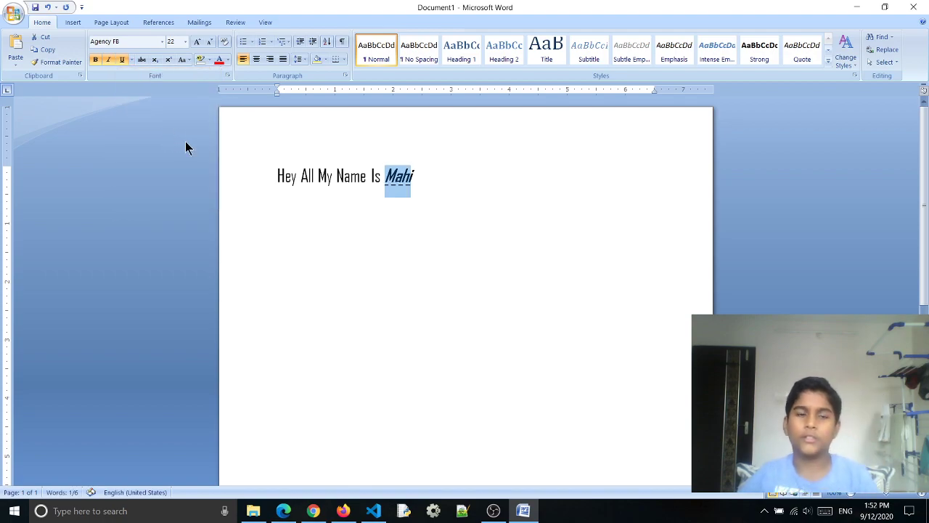
pyautogui.hotkey('ctrl', 'a')
pyautogui.click(474, 204)
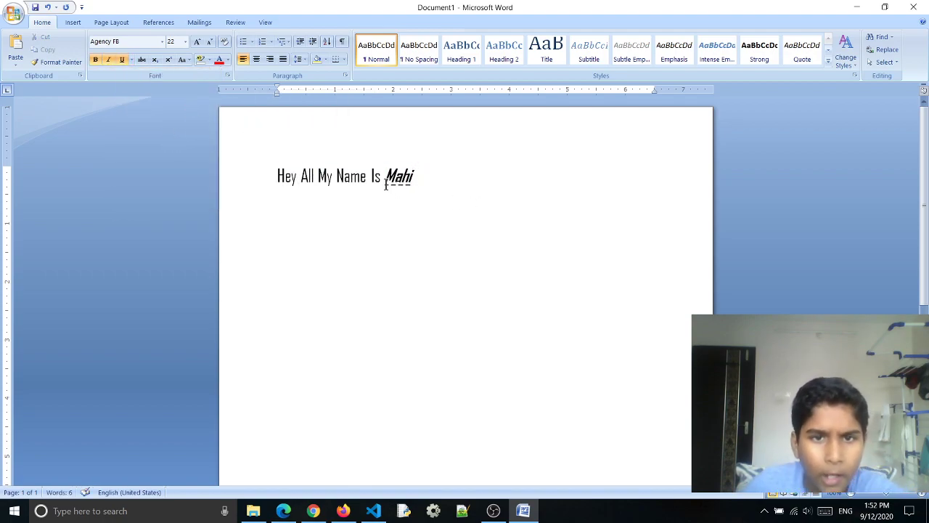
pyautogui.write('h')
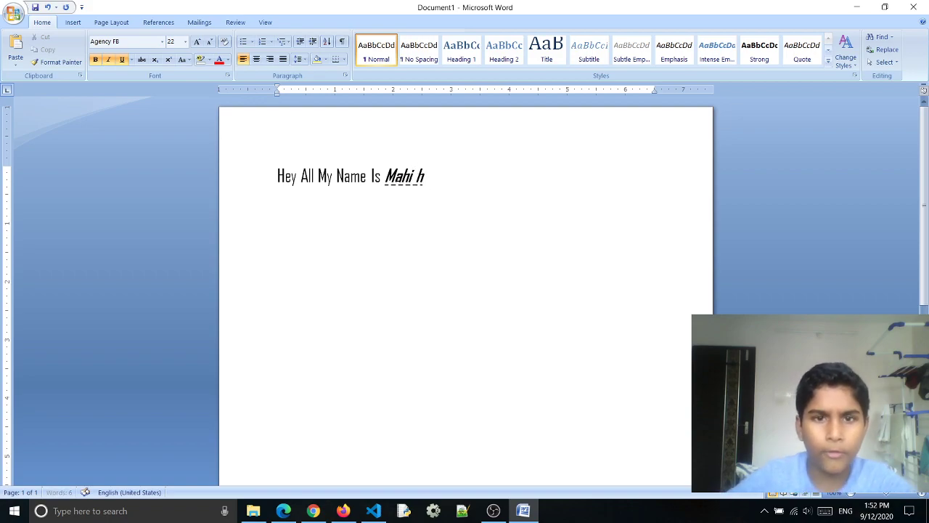
pyautogui.press('BackSpace')
pyautogui.press('BackSpace')
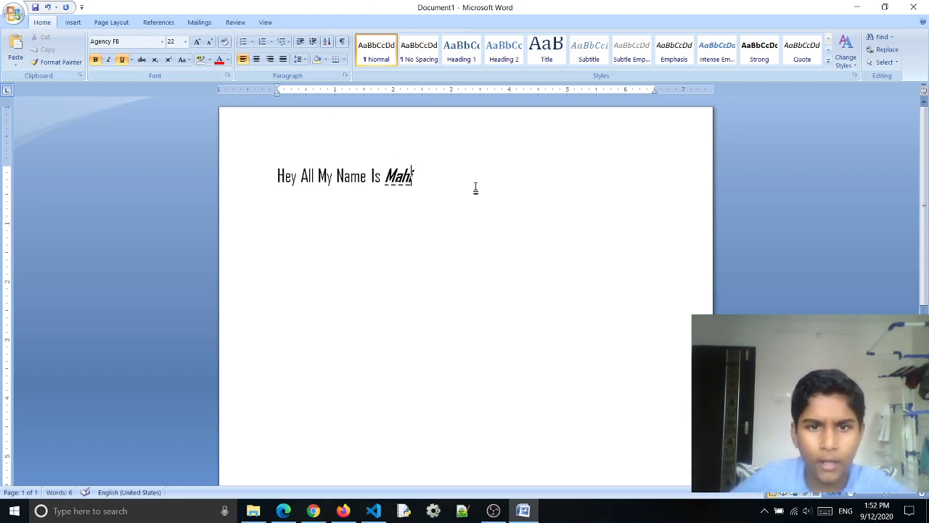
pyautogui.write('r')
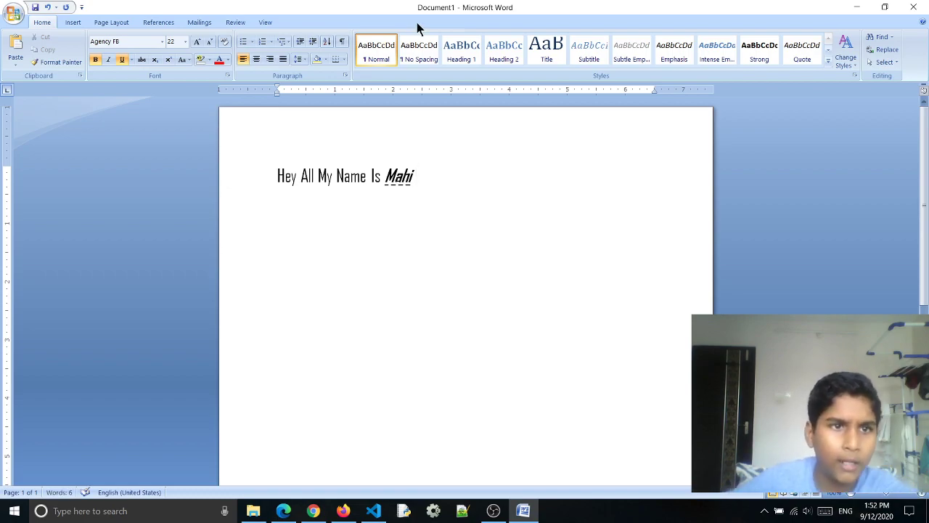
pyautogui.click(133, 63)
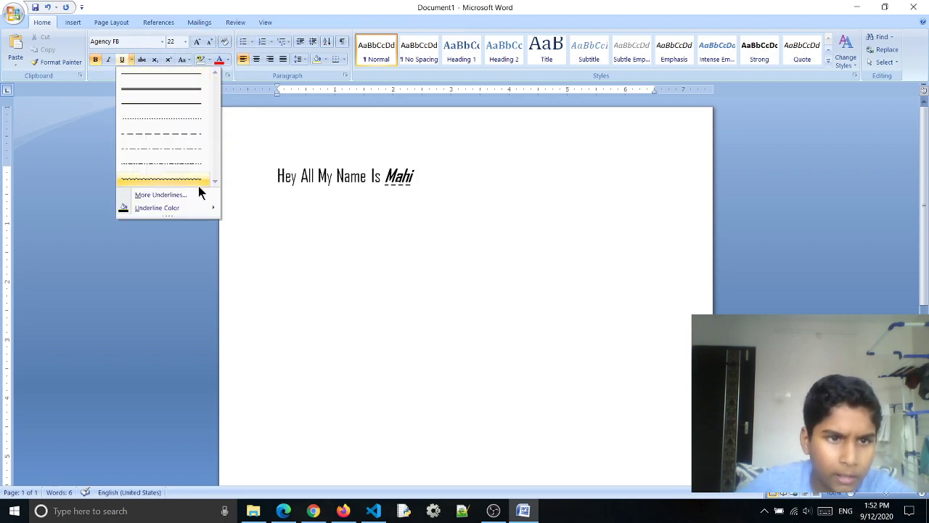
pyautogui.click(250, 231)
pyautogui.write('f')
pyautogui.press('BackSpace')
pyautogui.press('BackSpace')
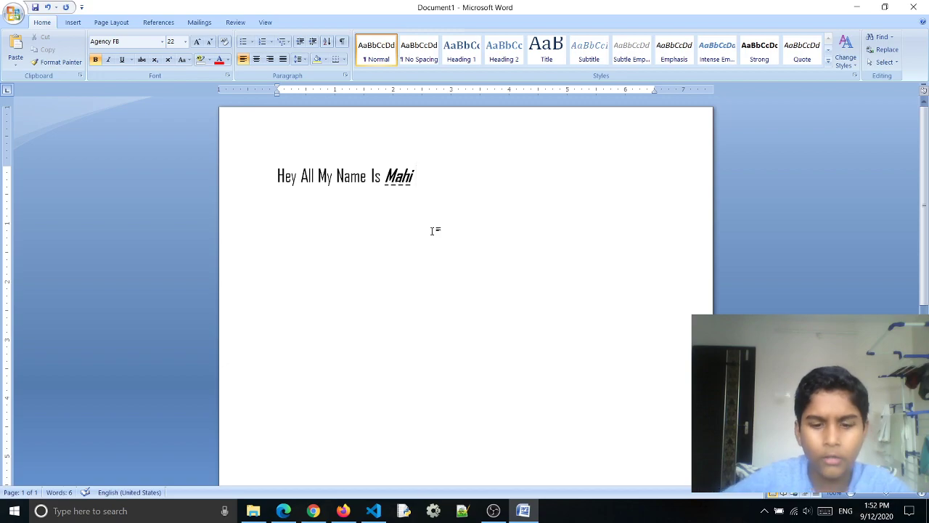
# Add the word "Happy" in bold after the name, turn bold off and add a second, non-bold "Happy".
pyautogui.write('H')
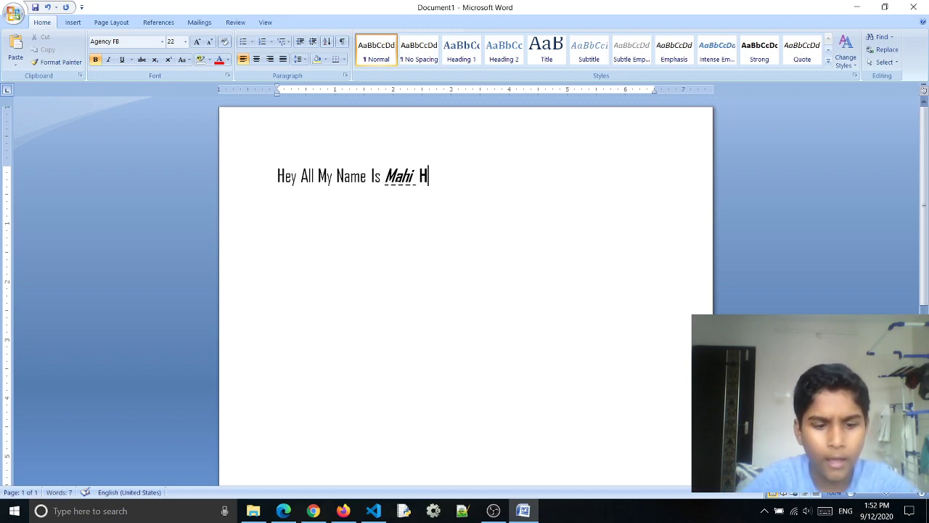
pyautogui.write('appy')
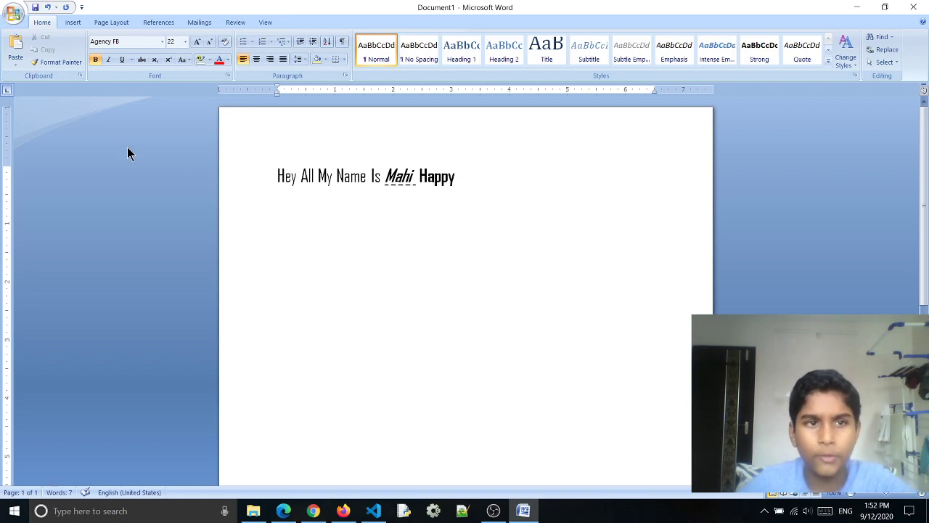
pyautogui.click(95, 59)
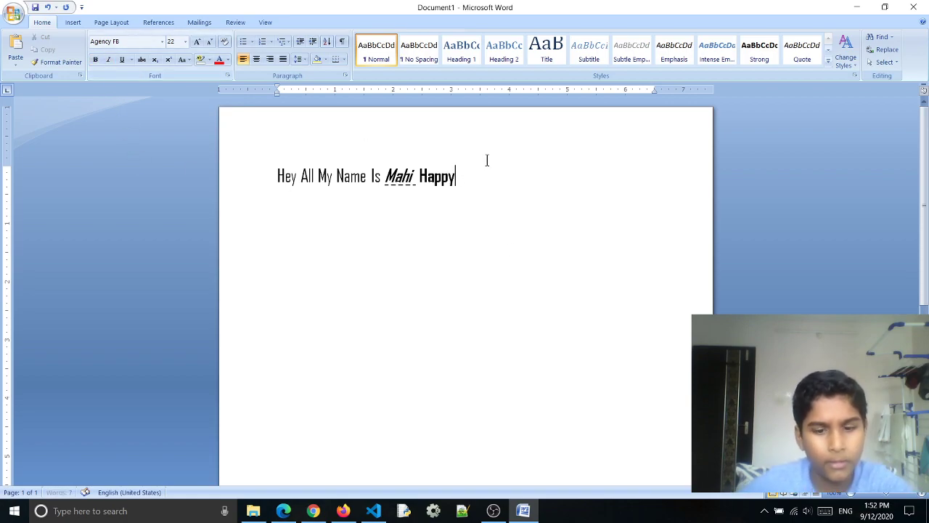
pyautogui.write('Happy')
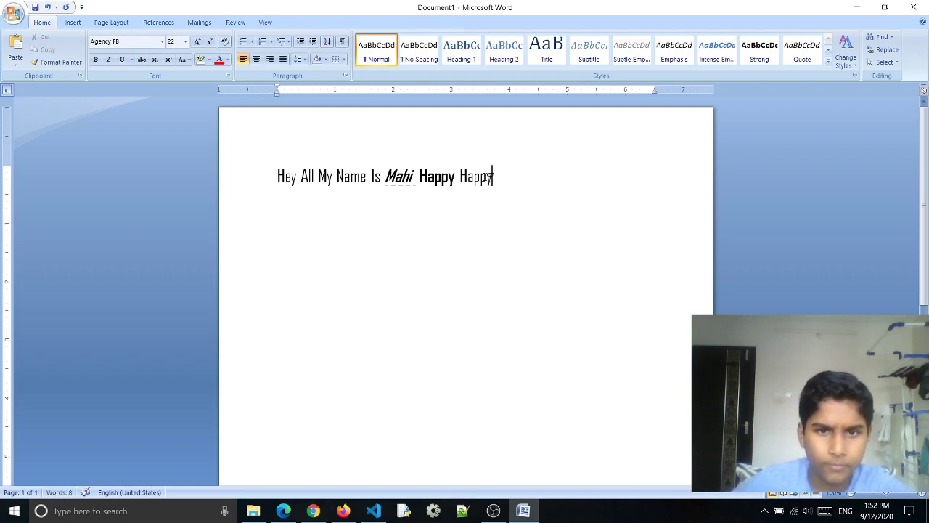
# Delete both "Happy" words and the extra space from the end of the sentence.
pyautogui.moveTo(493, 176); pyautogui.dragTo(394, 197)
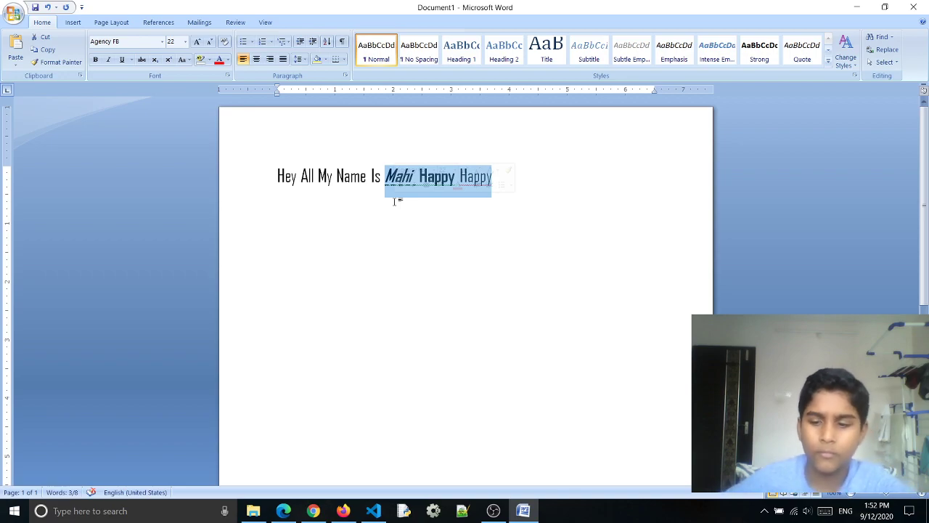
pyautogui.press('Right')
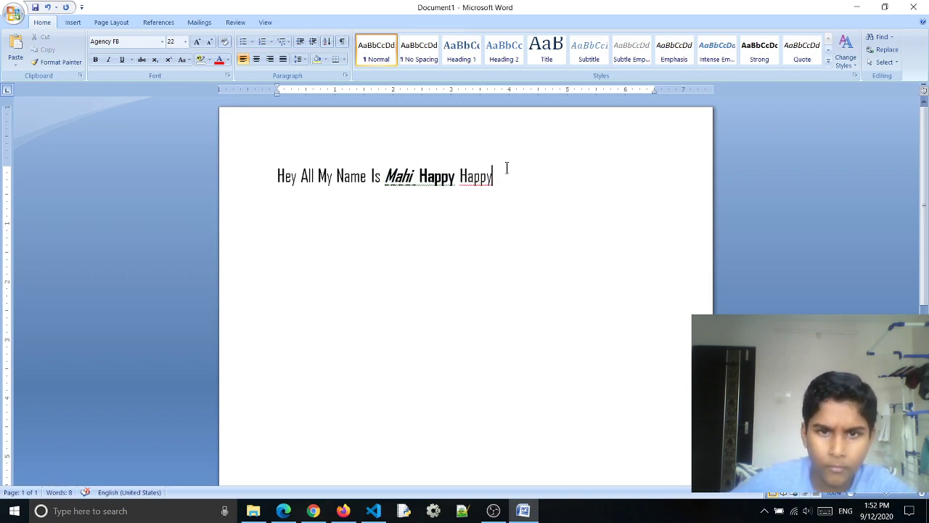
pyautogui.moveTo(504, 166); pyautogui.dragTo(417, 191)
pyautogui.press('BackSpace')
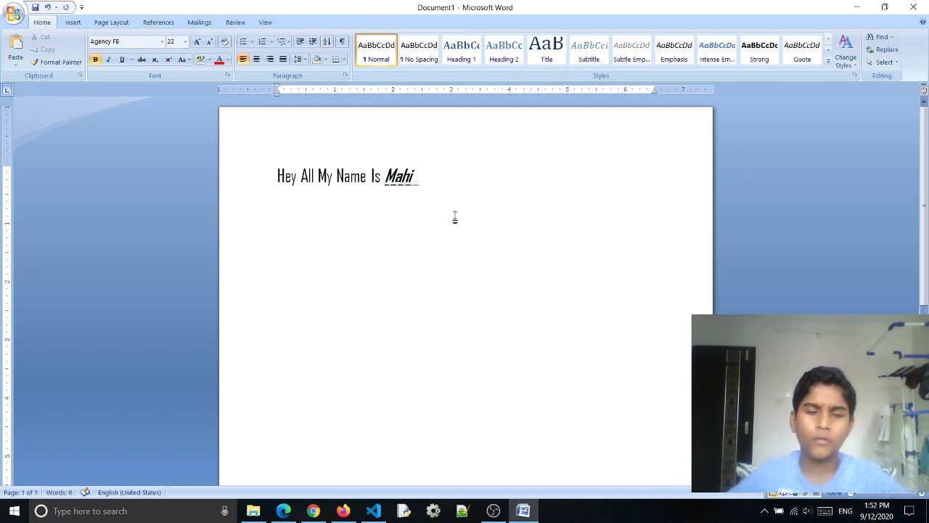
pyautogui.press('BackSpace')
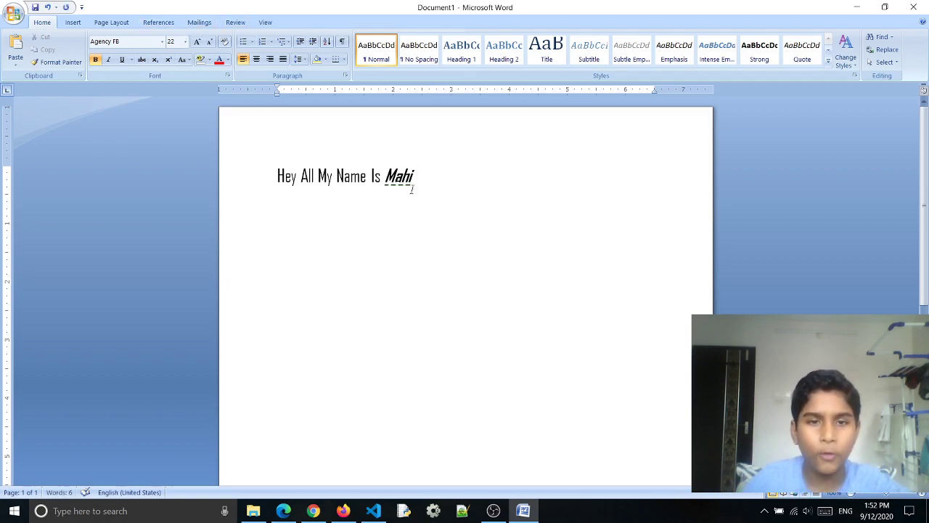
# Strike through the first name at the end of the sentence and remove the strikethrough again.
pyautogui.click(96, 62)
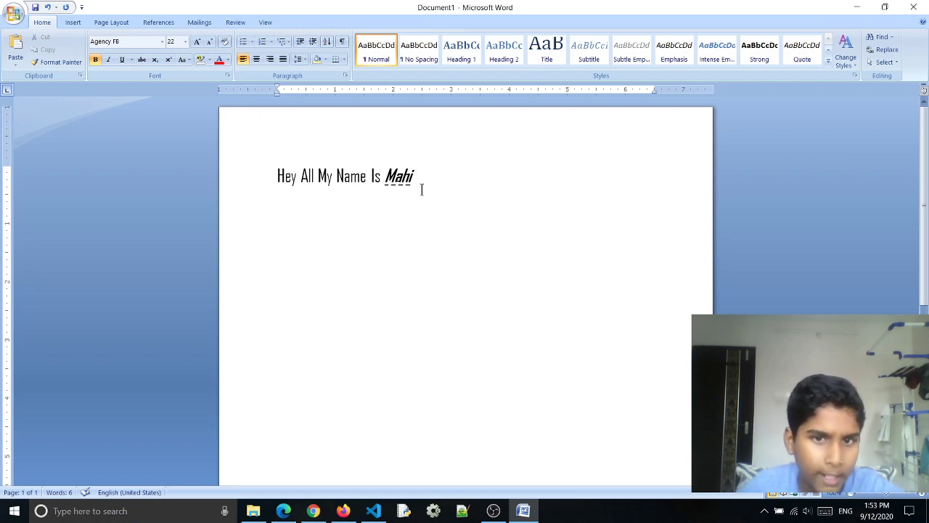
pyautogui.moveTo(419, 178); pyautogui.dragTo(385, 182)
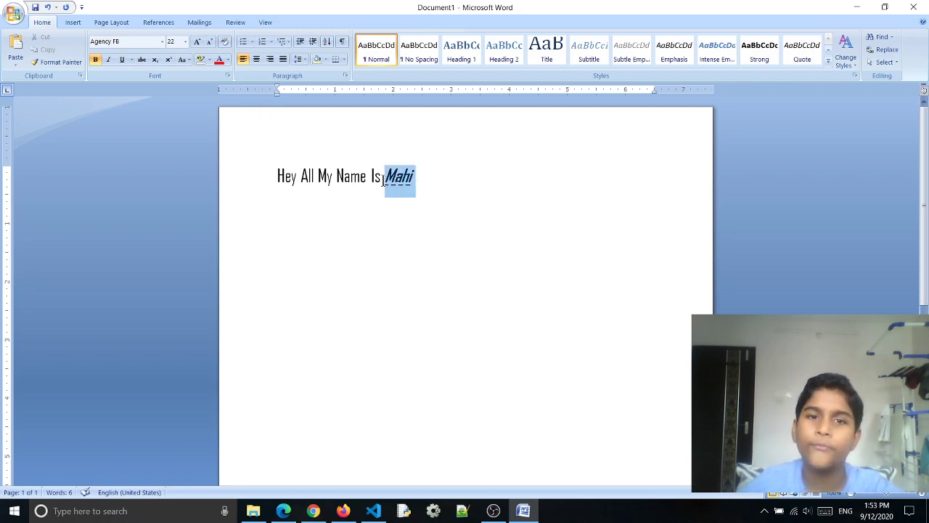
pyautogui.click(143, 61)
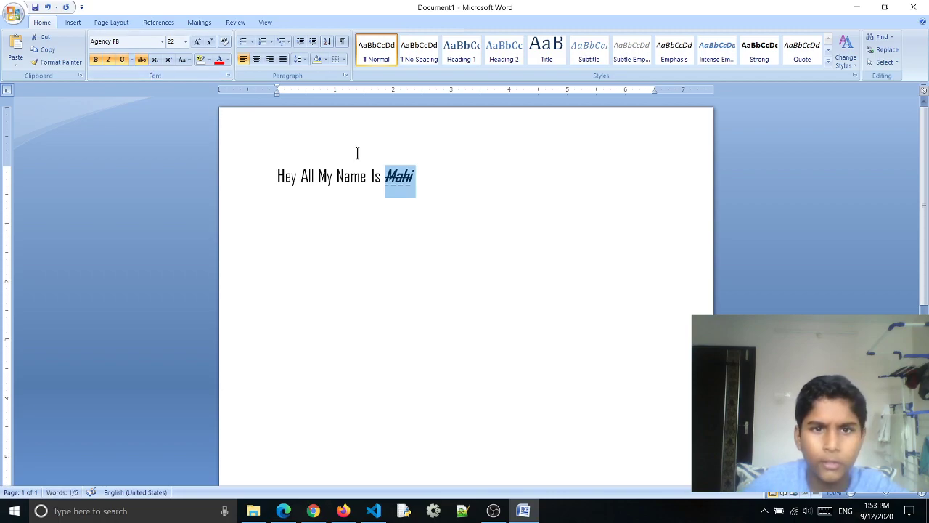
pyautogui.moveTo(415, 178); pyautogui.dragTo(424, 178)
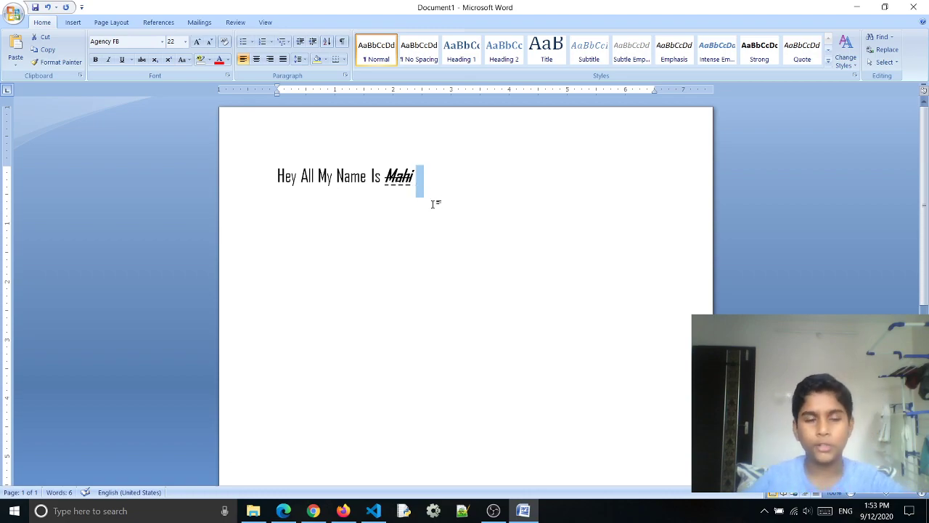
pyautogui.click(423, 177)
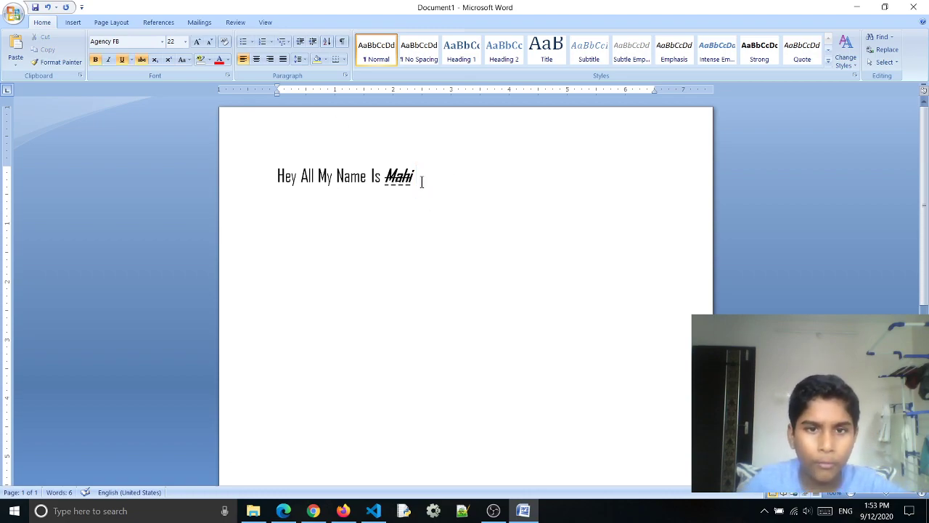
pyautogui.moveTo(417, 179); pyautogui.dragTo(383, 179)
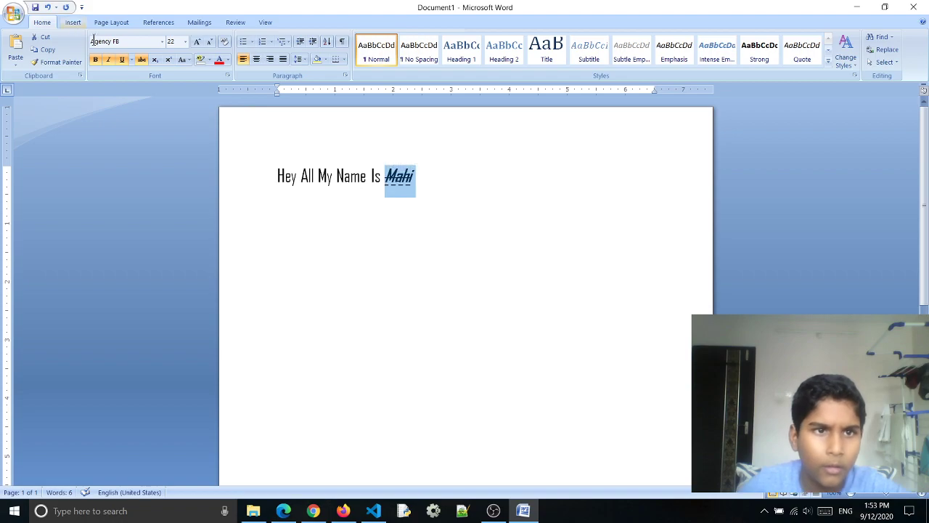
pyautogui.click(417, 180)
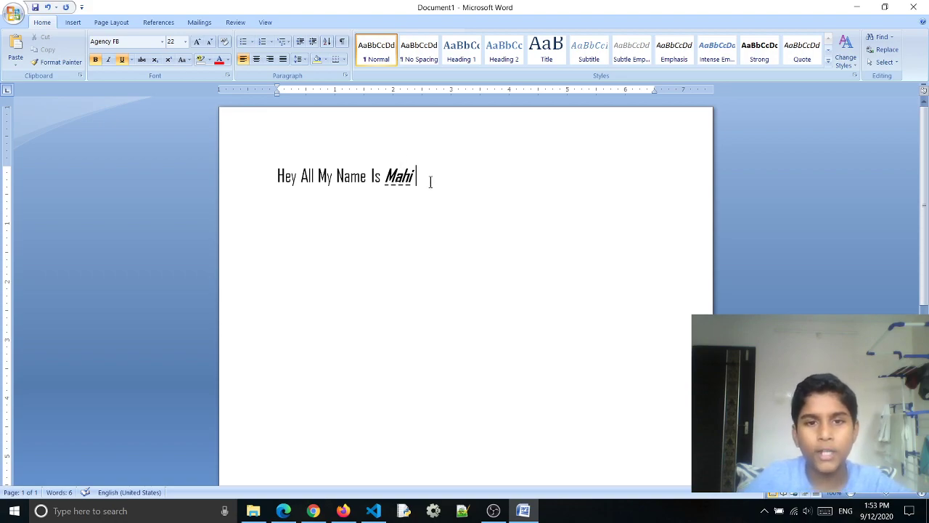
# Color the whole sentence light green using the extended color palette and clear the selection.
pyautogui.hotkey('ctrl', 'a')
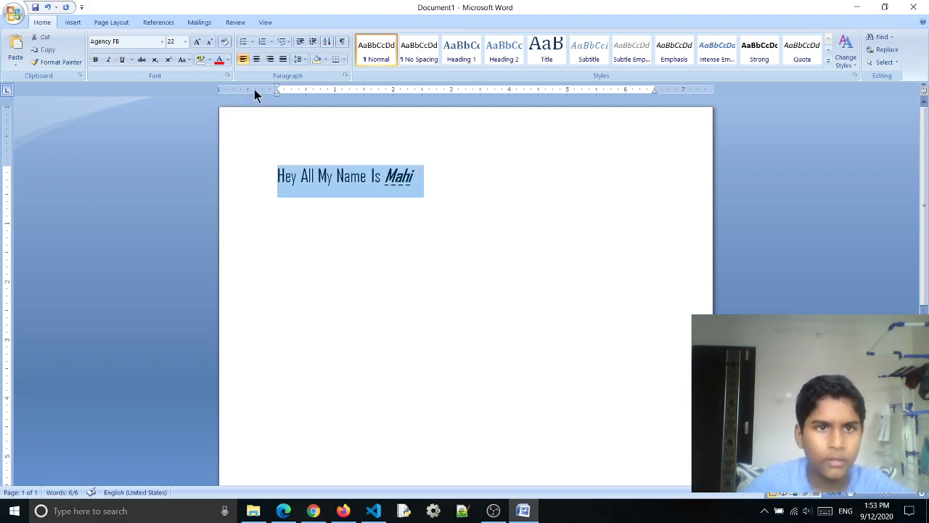
pyautogui.click(227, 61)
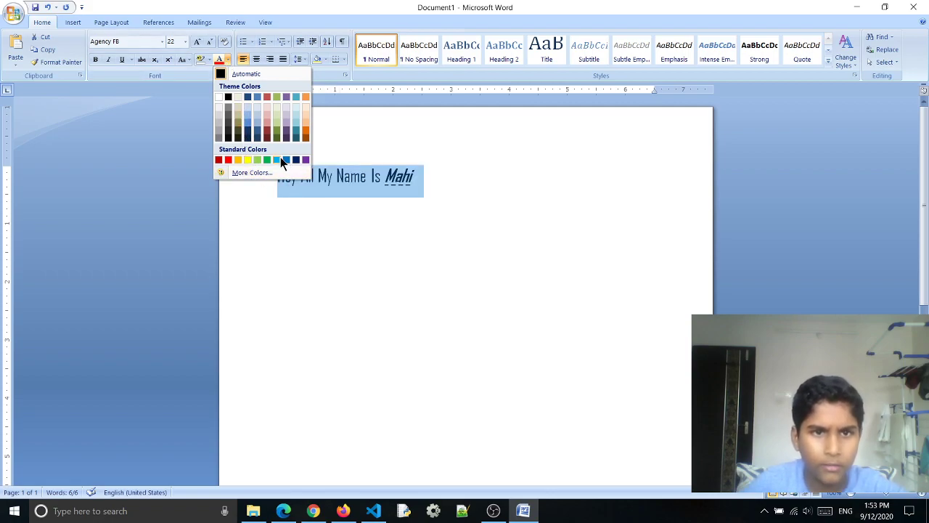
pyautogui.click(249, 174)
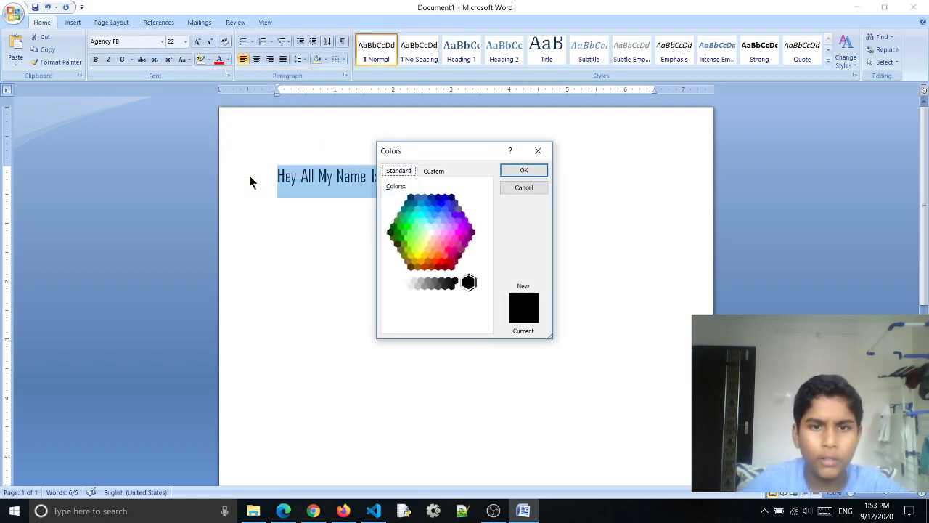
pyautogui.click(414, 219)
pyautogui.click(428, 227)
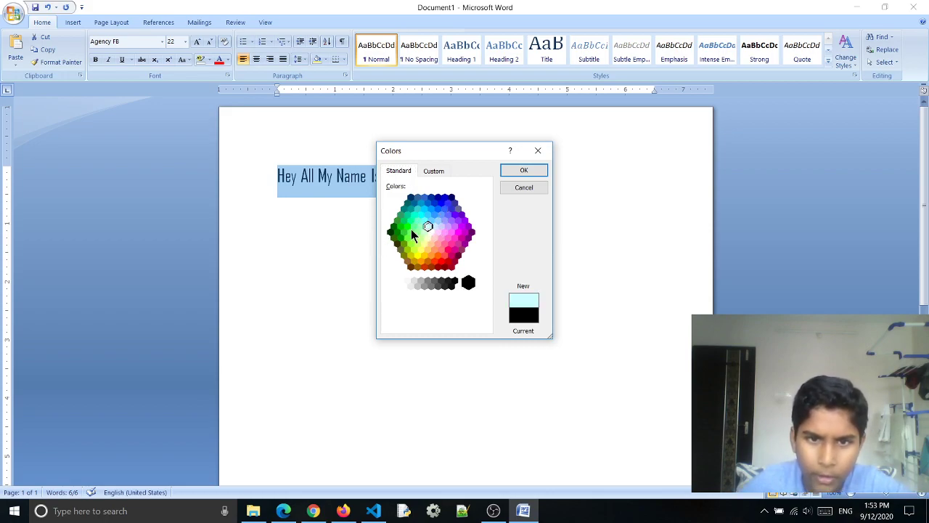
pyautogui.click(415, 235)
pyautogui.click(523, 170)
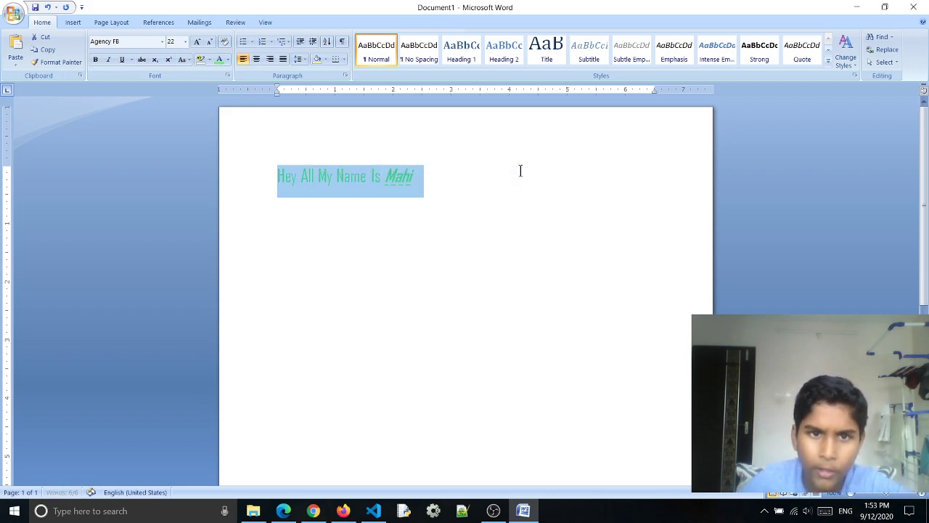
pyautogui.click(465, 193)
# Change the whole sentence's font color to standard red and clear the selection.
pyautogui.moveTo(443, 199); pyautogui.dragTo(280, 190)
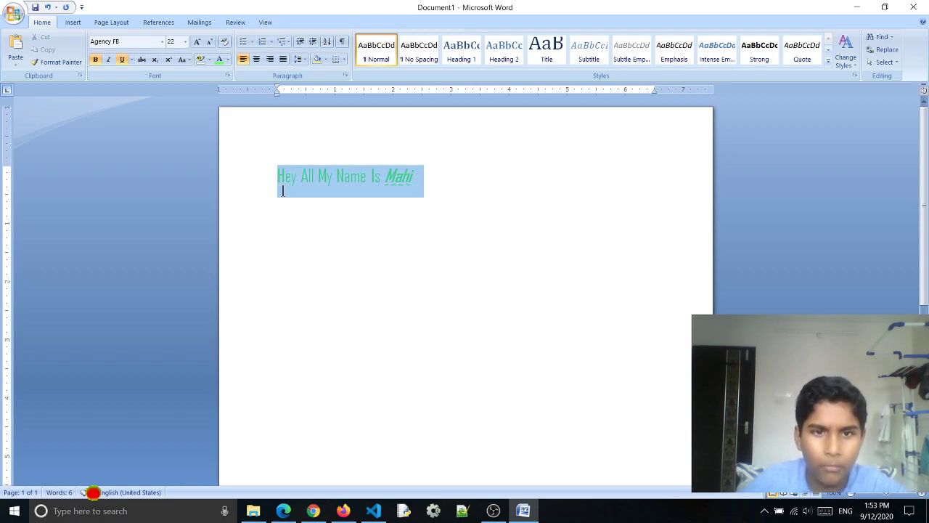
pyautogui.click(228, 60)
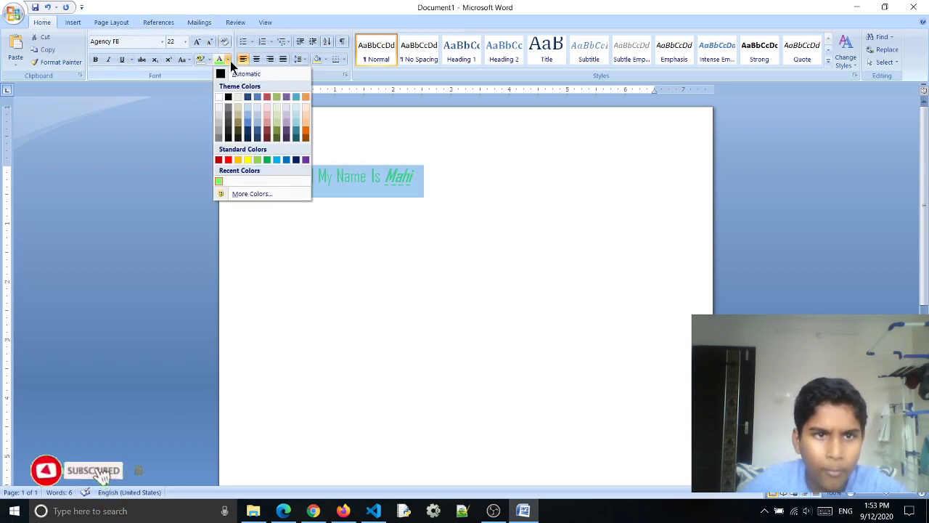
pyautogui.click(228, 160)
pyautogui.click(449, 177)
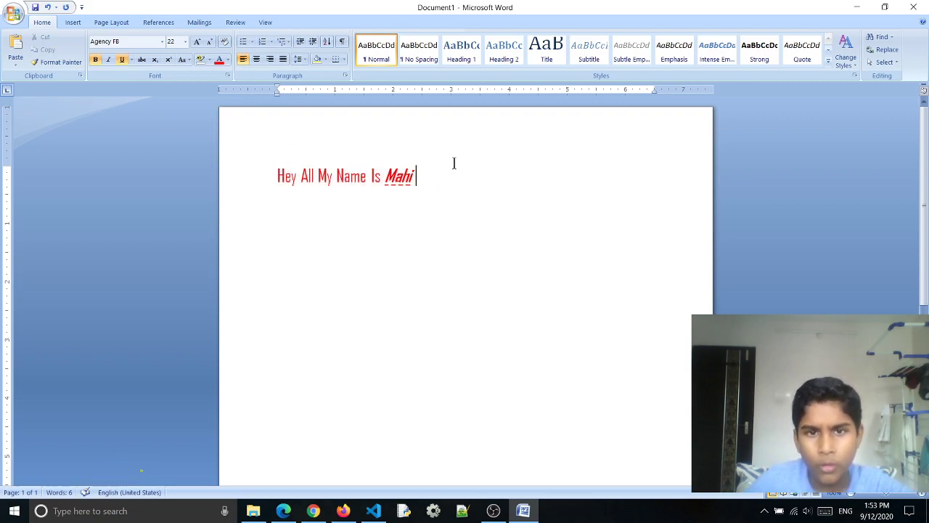
# Select the whole sentence and try center, right and justified alignment, finishing with left alignment.
pyautogui.moveTo(451, 164); pyautogui.dragTo(205, 195)
pyautogui.click(440, 215)
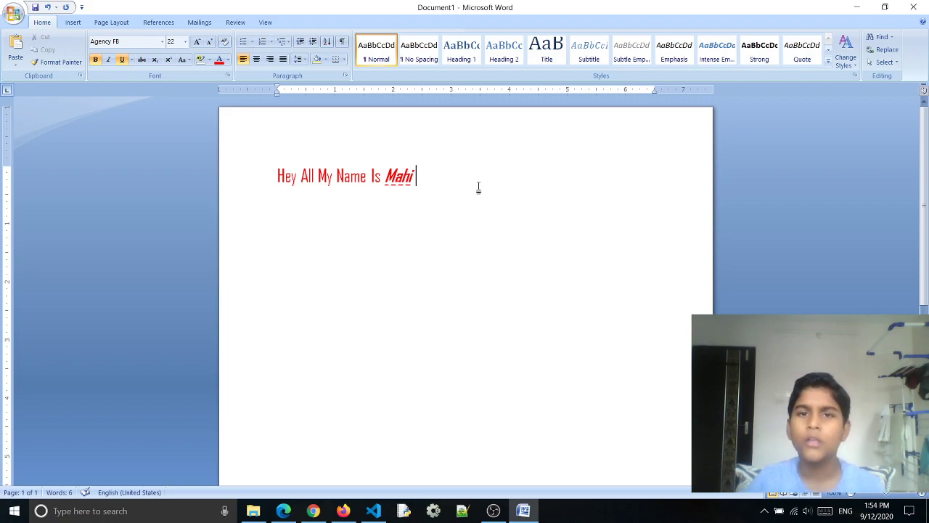
pyautogui.moveTo(416, 187); pyautogui.dragTo(280, 218)
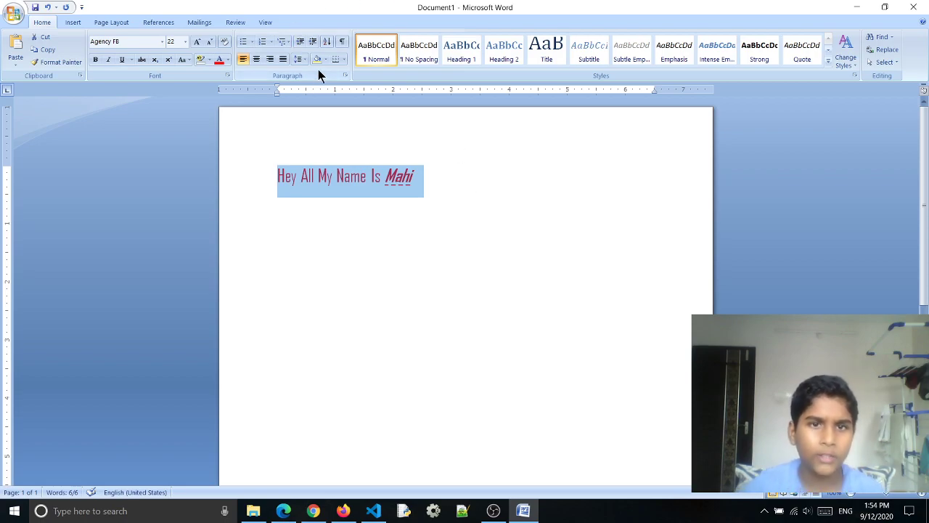
pyautogui.click(257, 59)
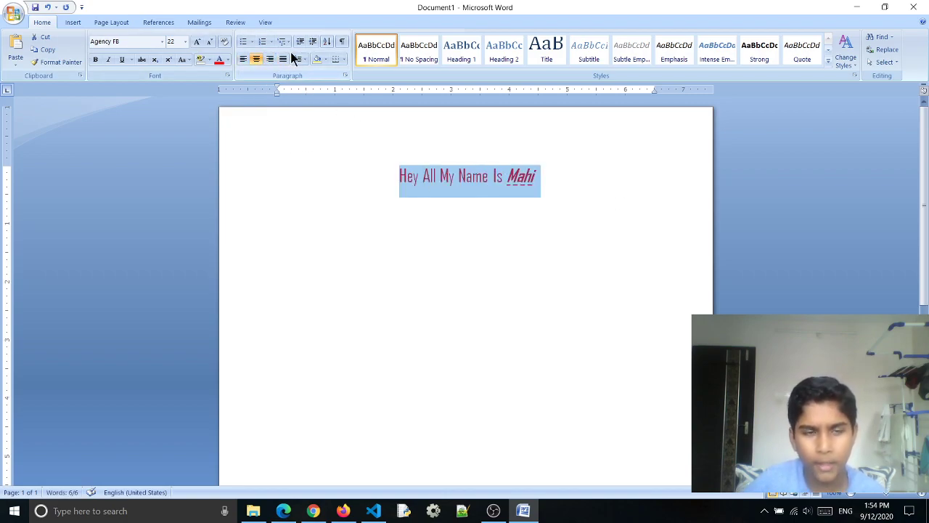
pyautogui.click(242, 62)
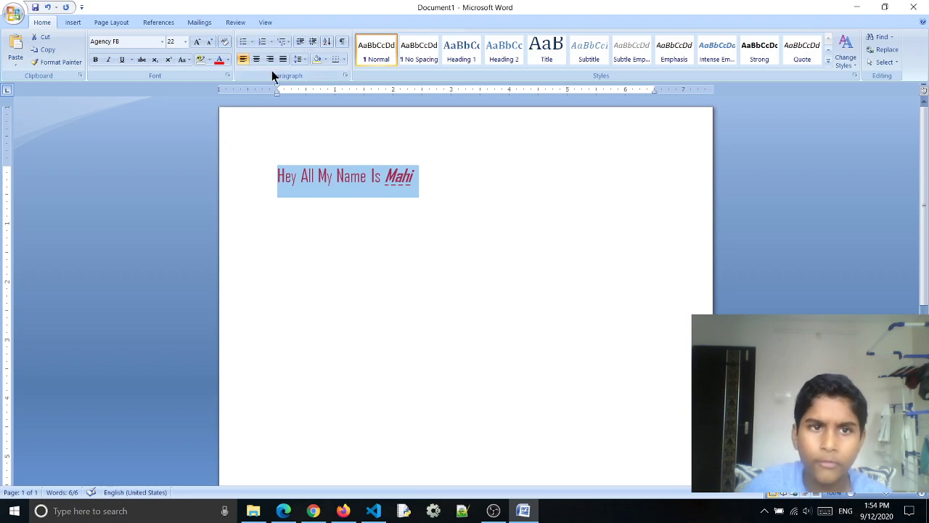
pyautogui.click(256, 59)
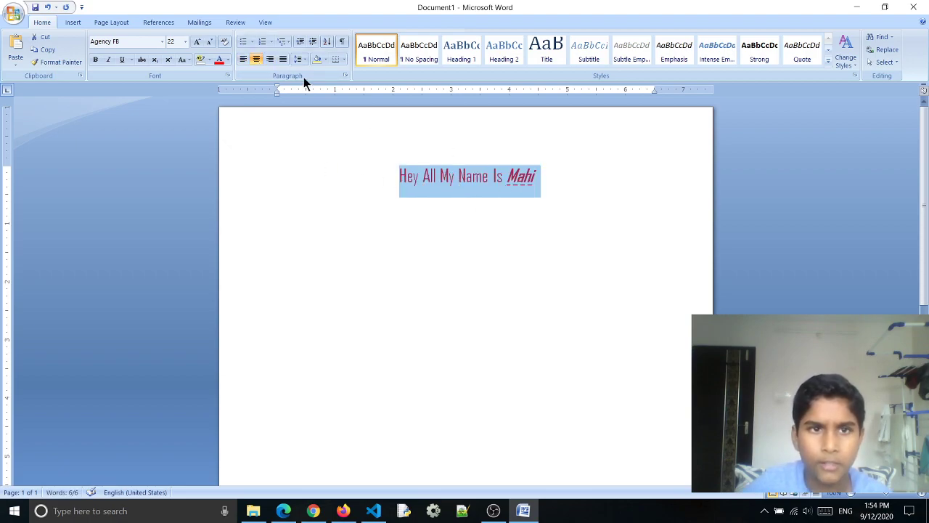
pyautogui.click(268, 60)
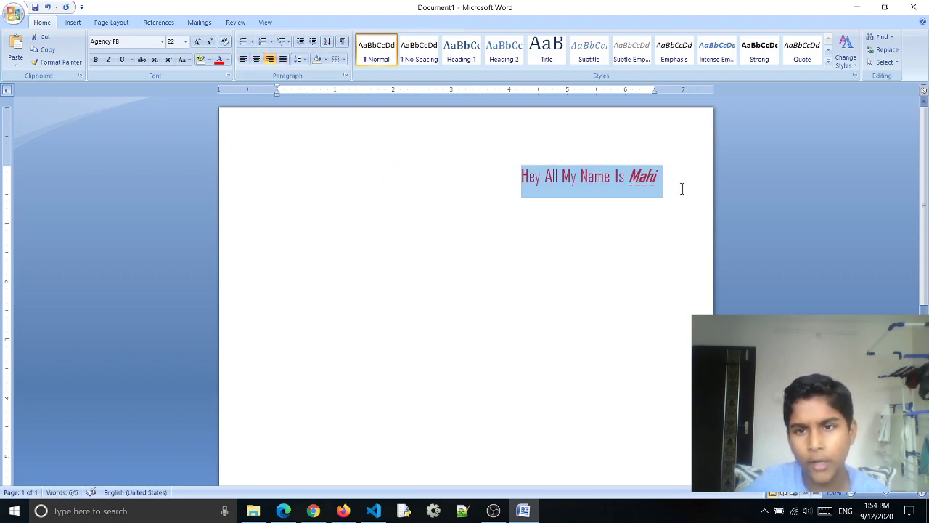
pyautogui.click(284, 60)
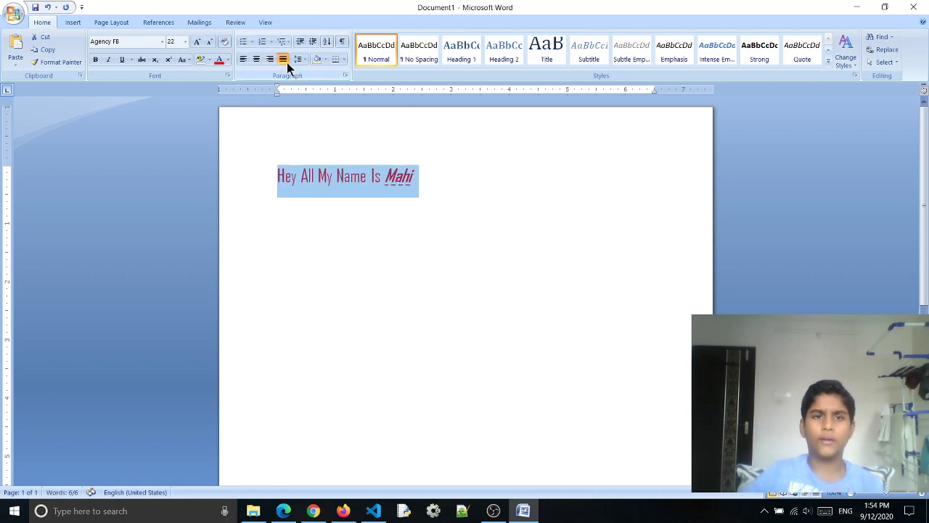
pyautogui.click(244, 58)
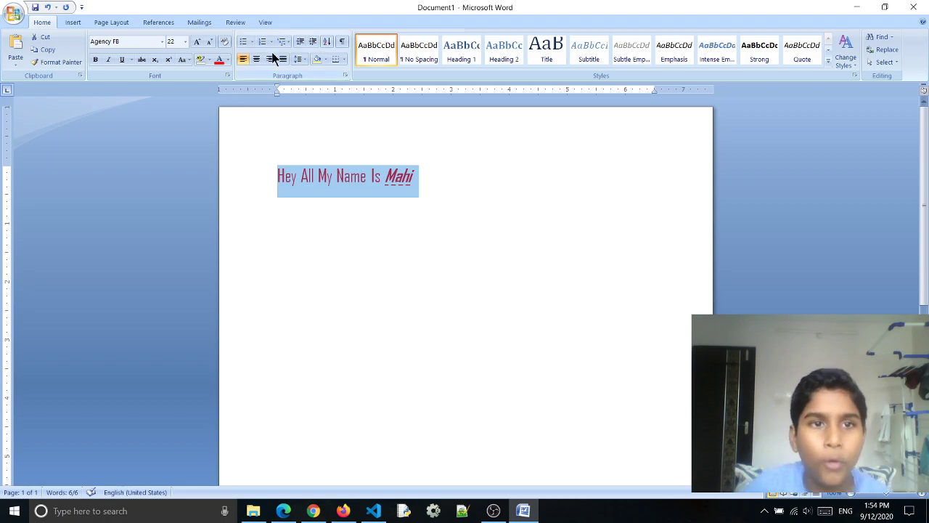
# Turn the selected sentence into a bulleted item with the solid round bullet.
pyautogui.click(251, 41)
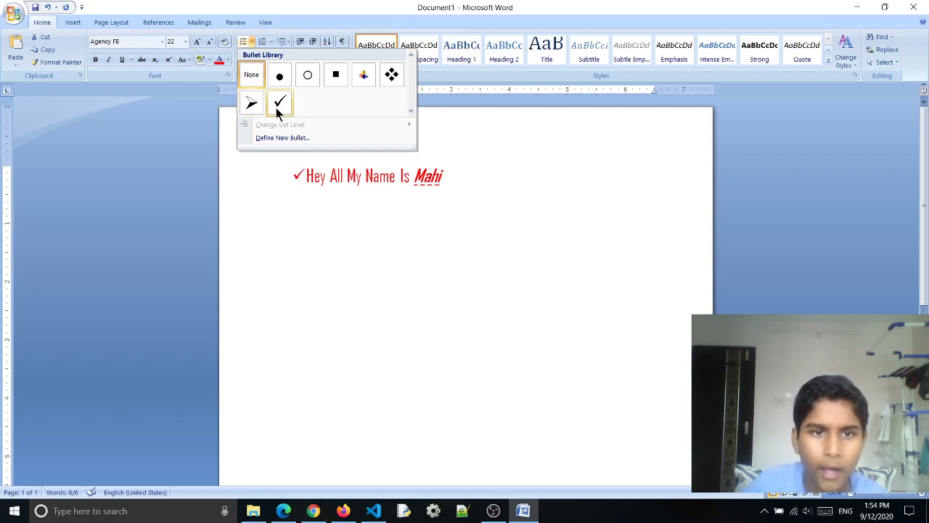
pyautogui.click(280, 81)
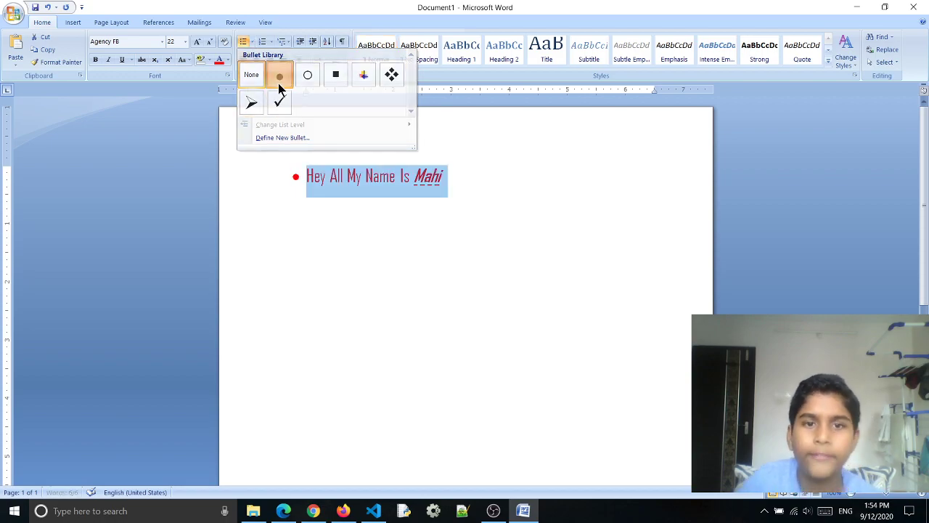
# Clear the selection and remove the bullet and its indent from the introduction sentence.
pyautogui.click(456, 161)
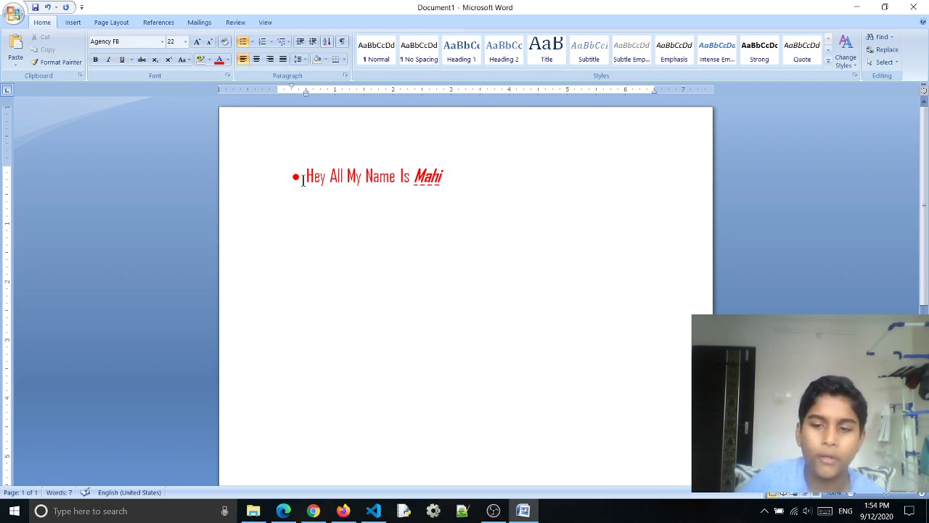
pyautogui.press('BackSpace')
pyautogui.press('BackSpace')
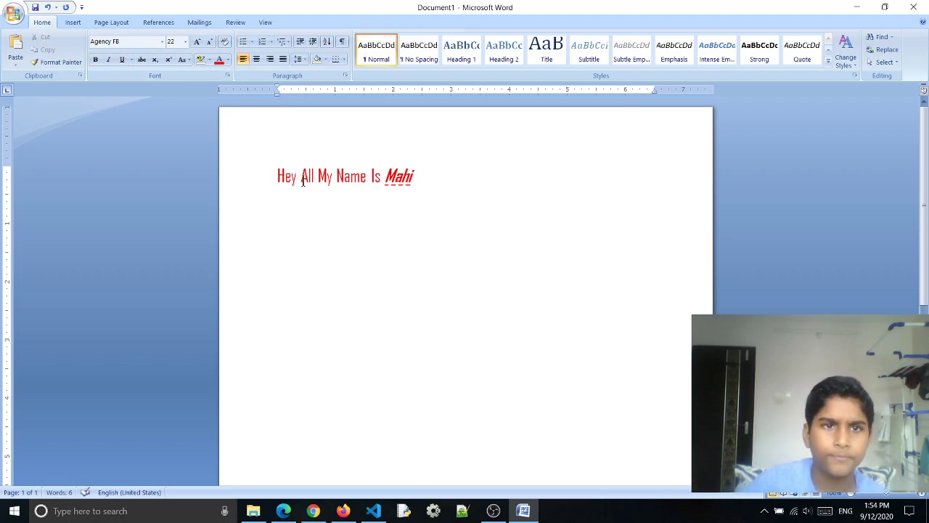
# Try upper-case Roman numeral numbering on the introduction sentence and remove the number.
pyautogui.click(271, 41)
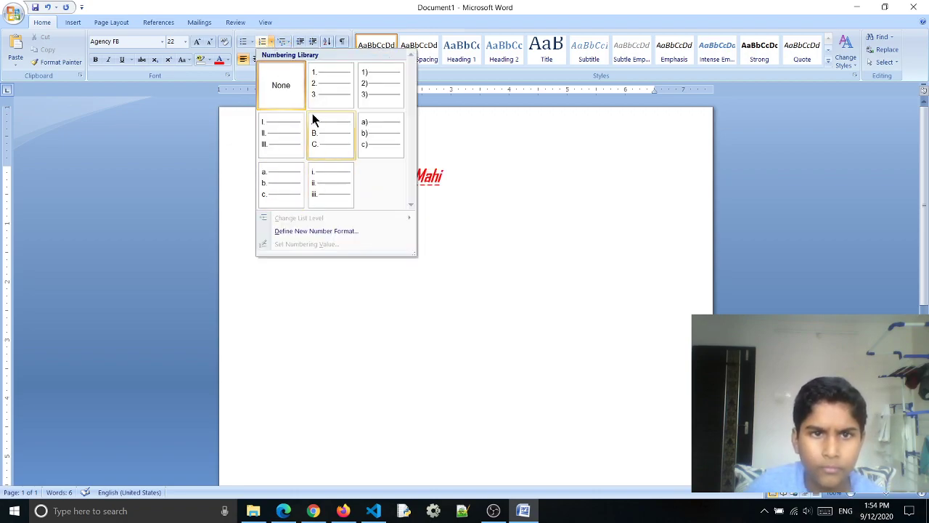
pyautogui.click(286, 123)
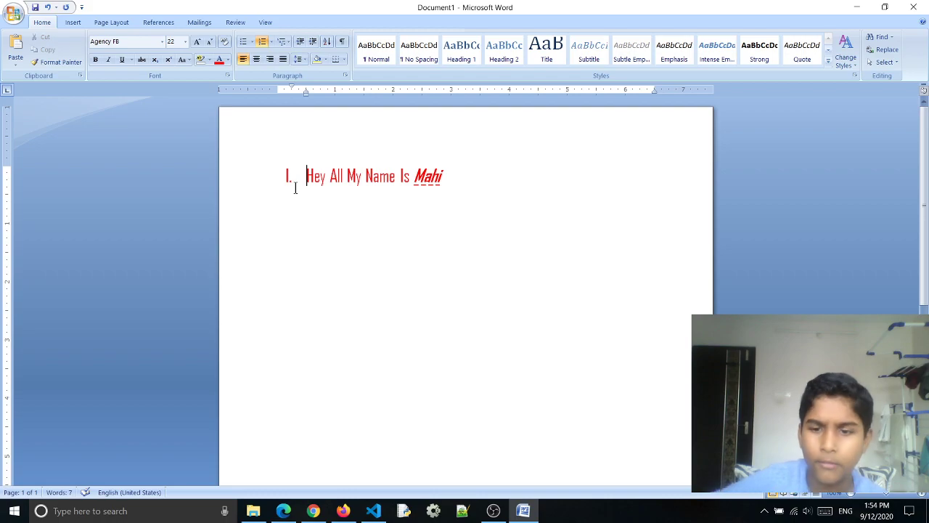
pyautogui.press('BackSpace')
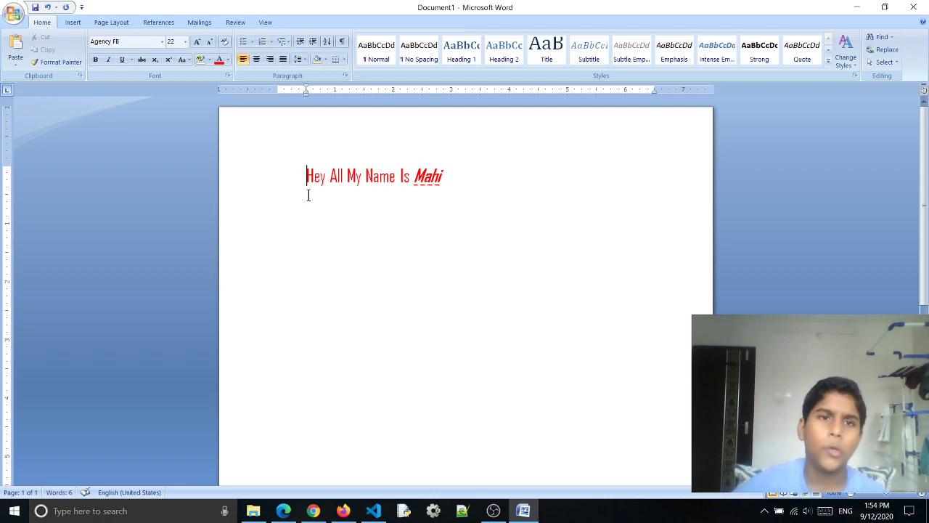
# Apply the multilevel symbol-bullet list to the sentence and try a second list item, restoring the single line with its full text.
pyautogui.click(281, 41)
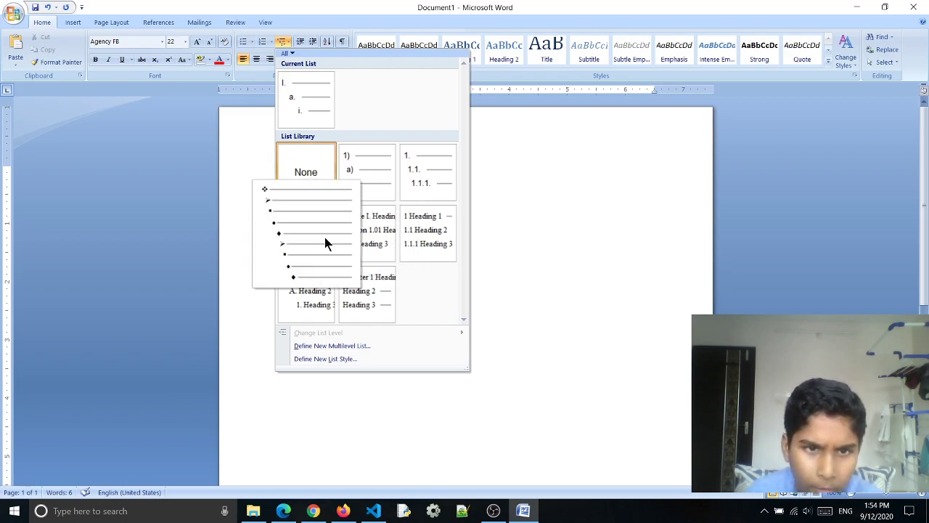
pyautogui.click(334, 242)
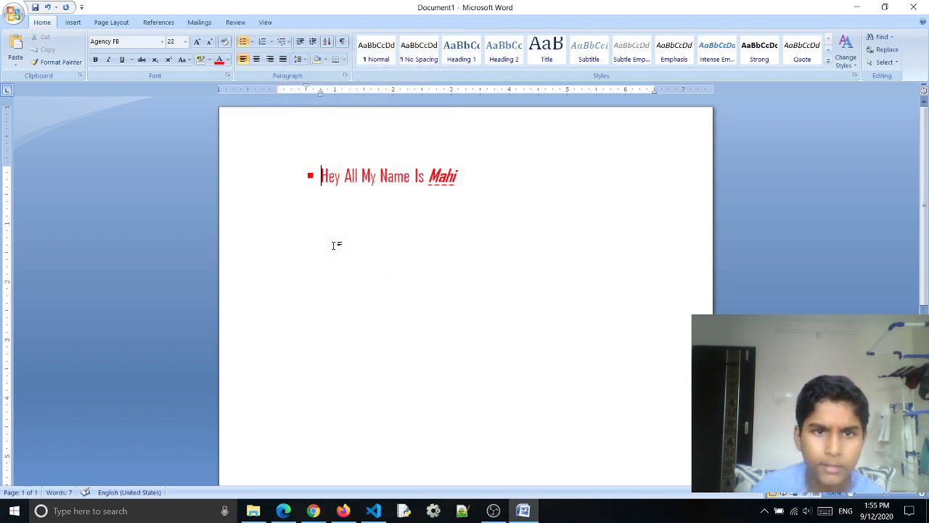
pyautogui.press('Return')
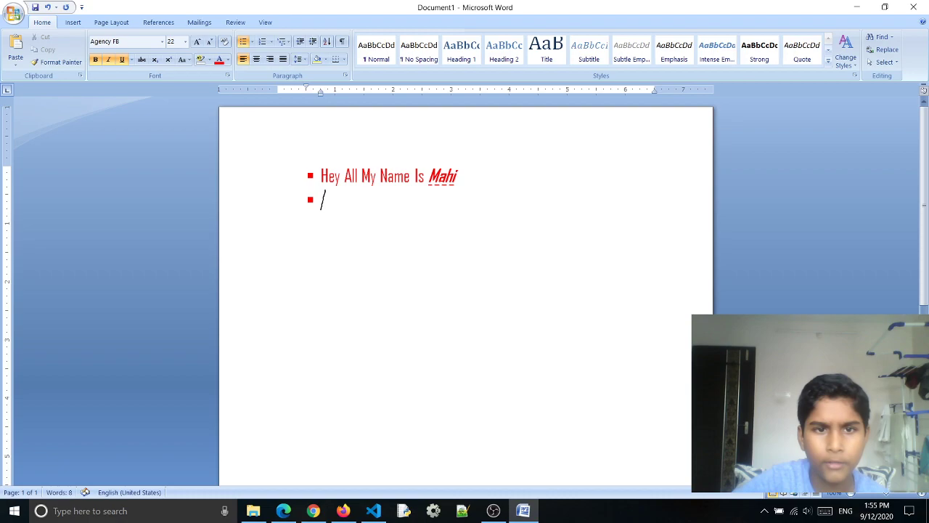
pyautogui.press('BackSpace')
pyautogui.press('BackSpace')
pyautogui.press('BackSpace')
pyautogui.press('BackSpace')
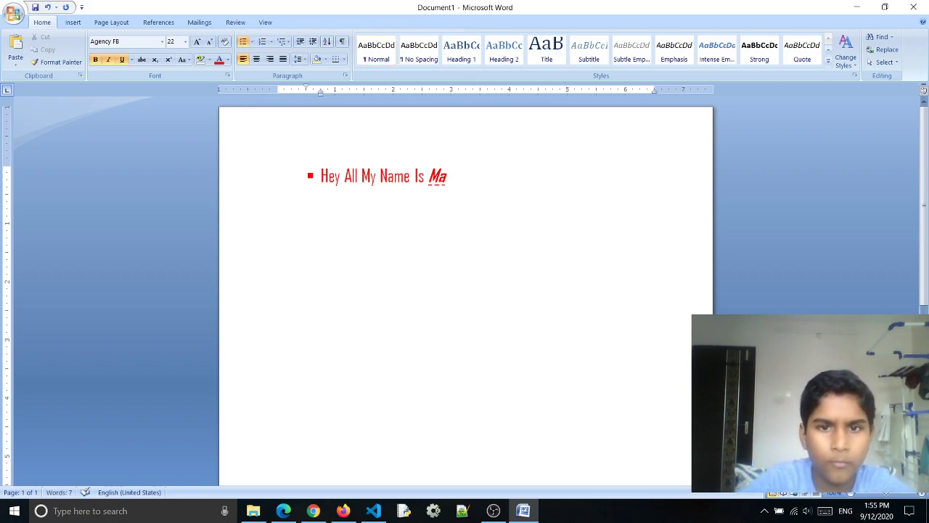
pyautogui.write('hi')
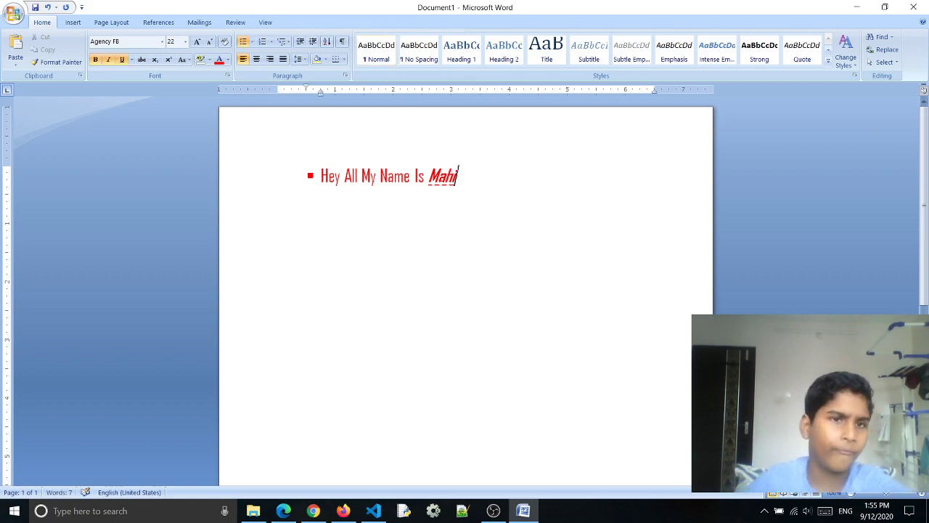
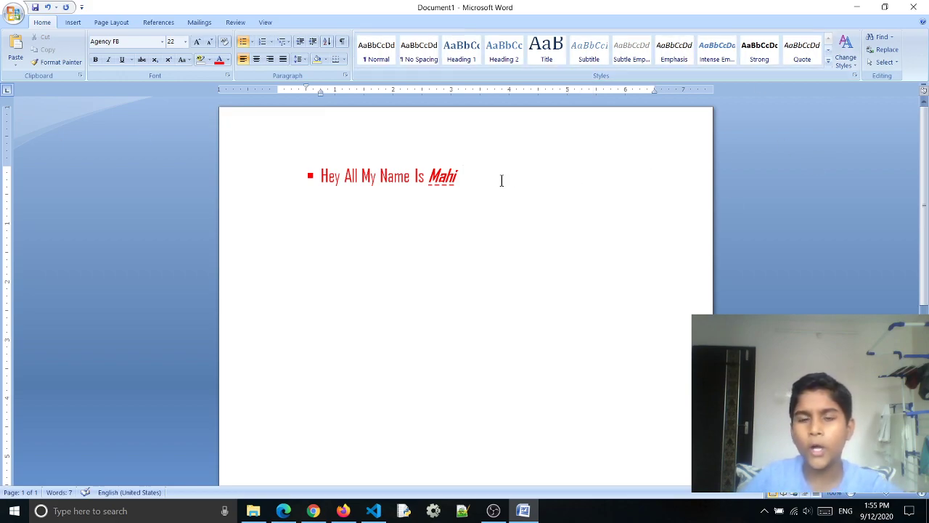
# Apply the Heading 1 style to the whole sentence and clear the selection.
pyautogui.moveTo(464, 175); pyautogui.dragTo(234, 162)
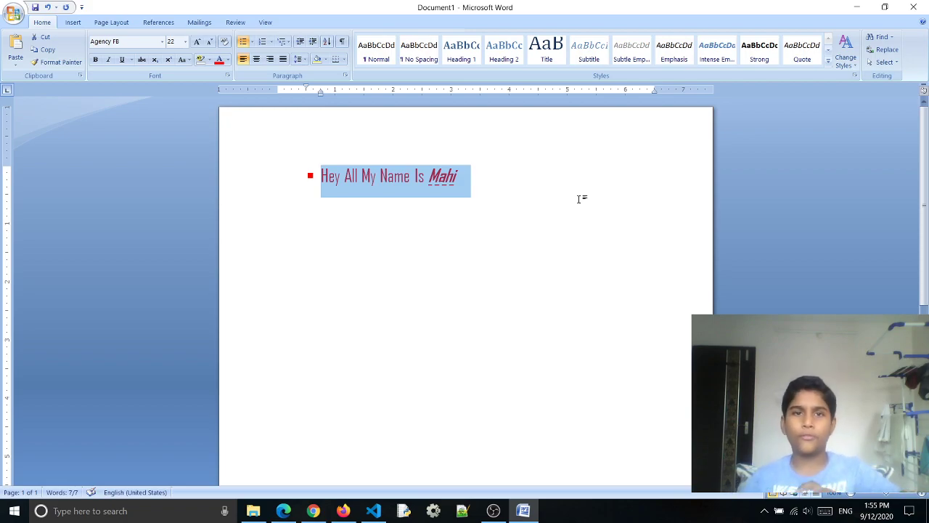
pyautogui.click(374, 52)
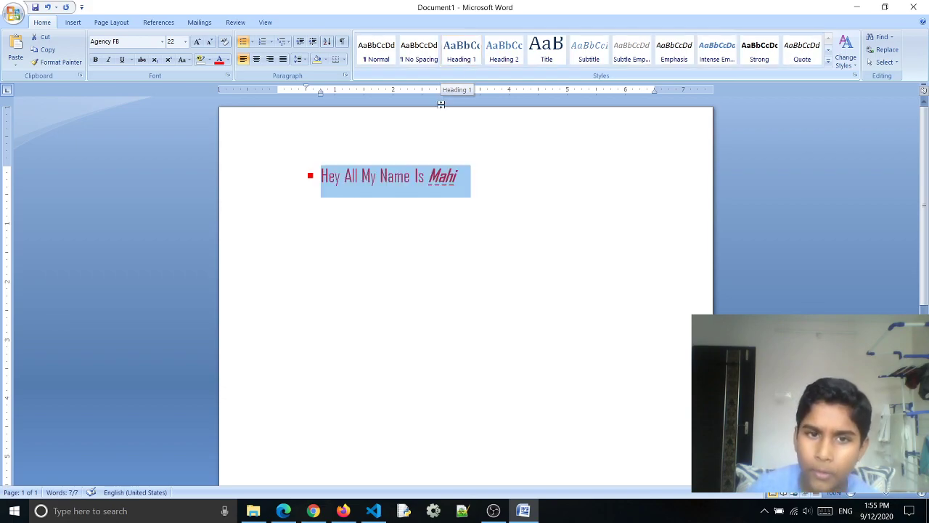
pyautogui.click(463, 53)
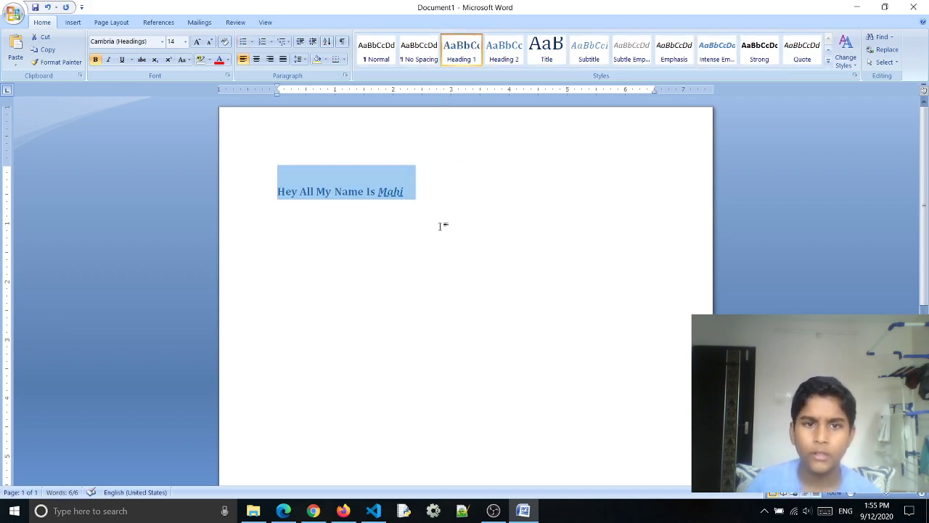
pyautogui.click(454, 200)
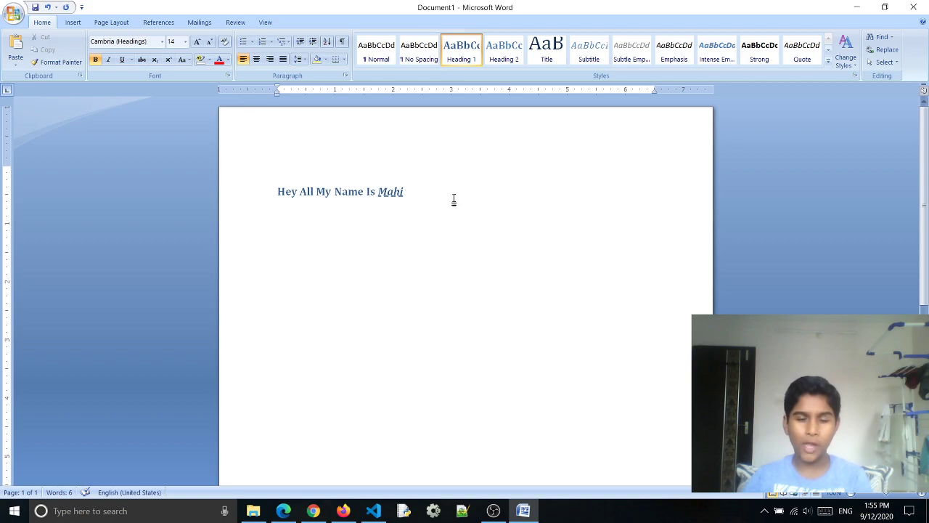
# Replace the whole sentence with the heading text "The Wicked Witch".
pyautogui.moveTo(453, 199); pyautogui.dragTo(100, 230)
pyautogui.press('Delete')
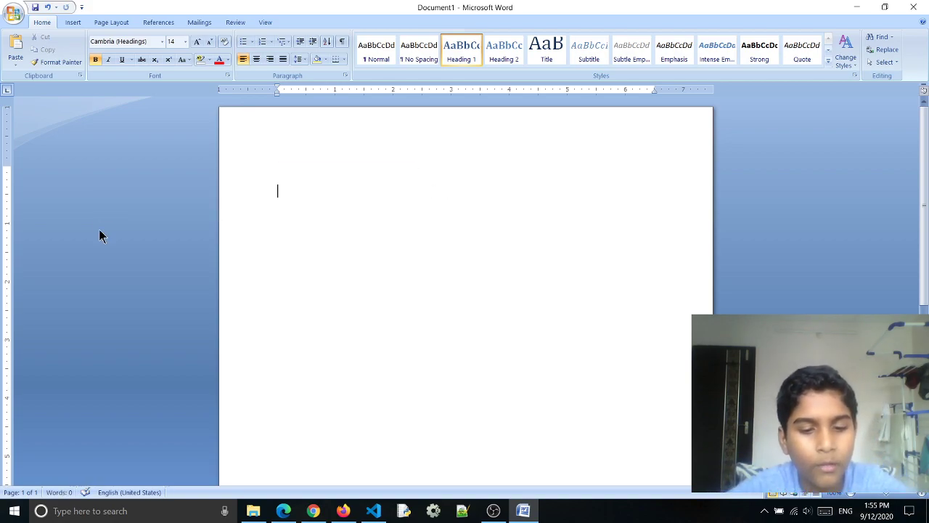
pyautogui.write('The')
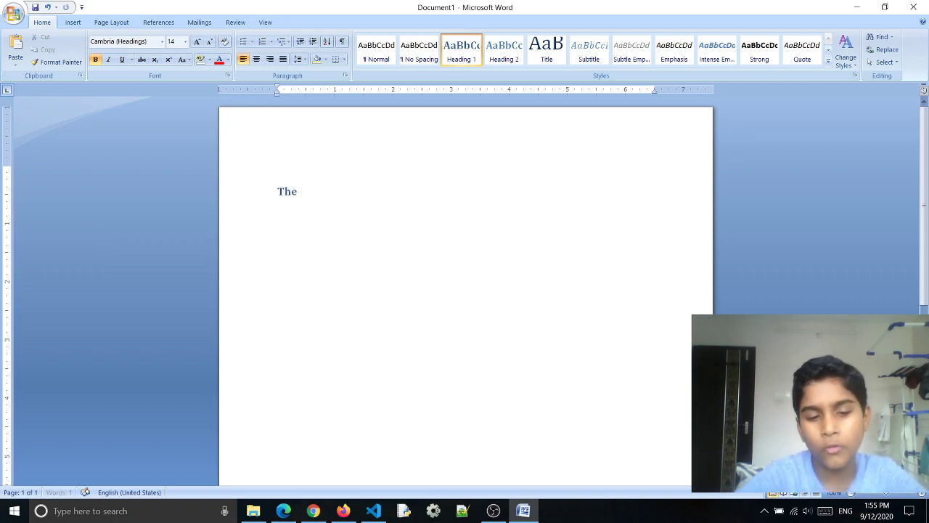
pyautogui.write(' Wicked')
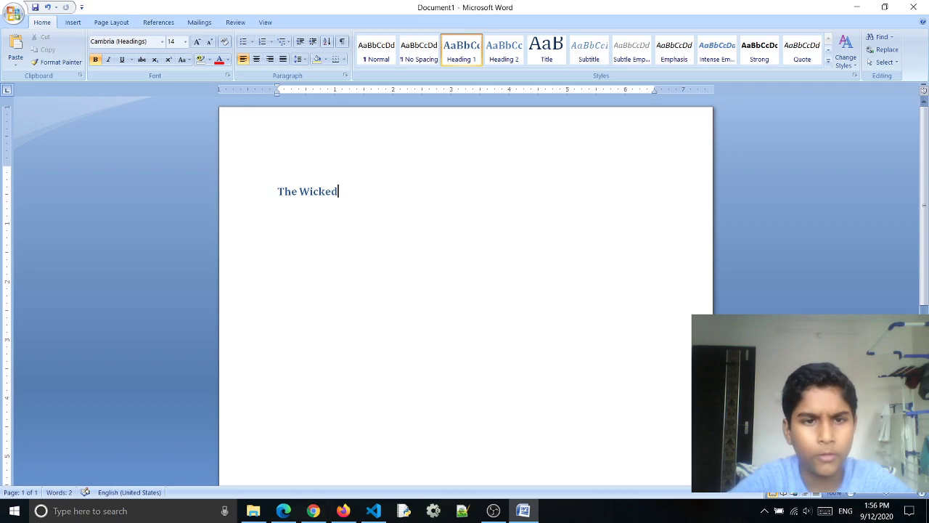
pyautogui.write(' Witch')
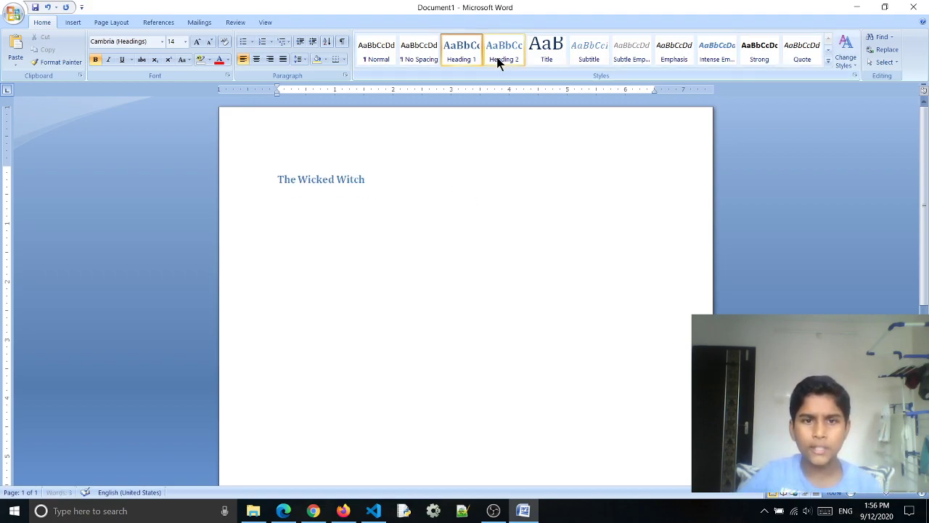
# Apply the Title style to "The Wicked Witch" and start a new line below it.
pyautogui.click(541, 57)
pyautogui.press('Return')
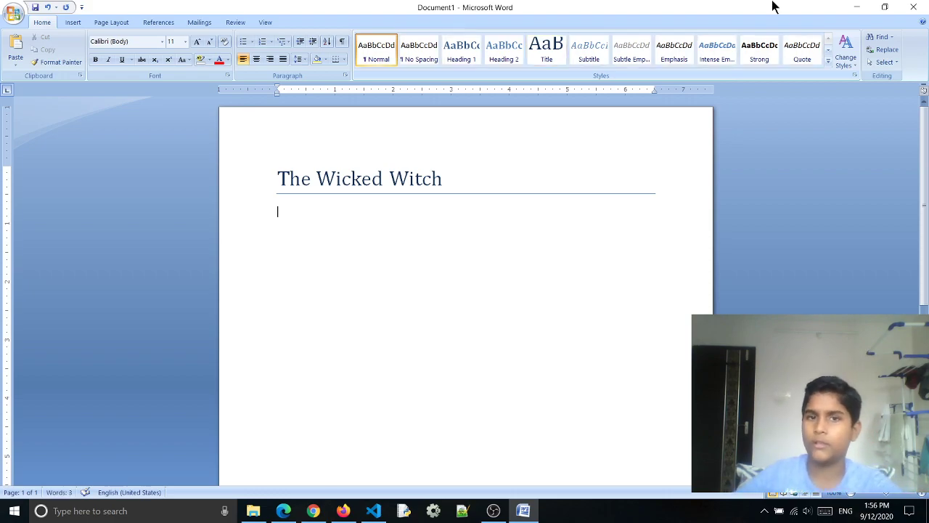
# Select all the text, apply the Title style from the expanded style gallery and remove the empty second line.
pyautogui.click(828, 61)
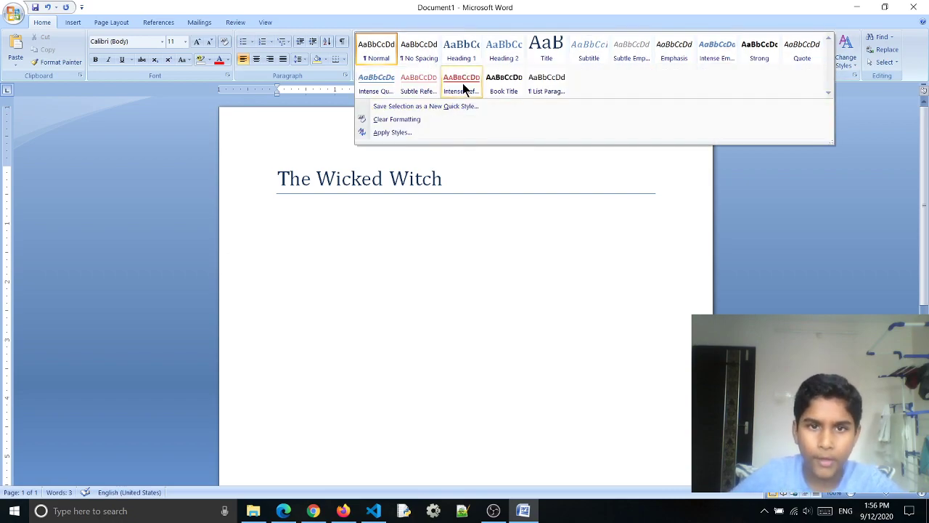
pyautogui.click(461, 190)
pyautogui.moveTo(454, 180); pyautogui.dragTo(465, 185)
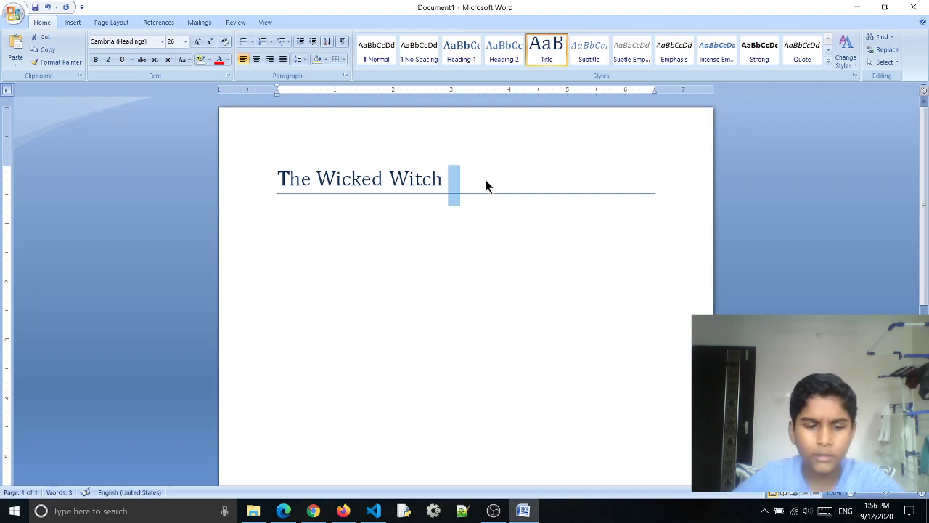
pyautogui.hotkey('ctrl', 'a')
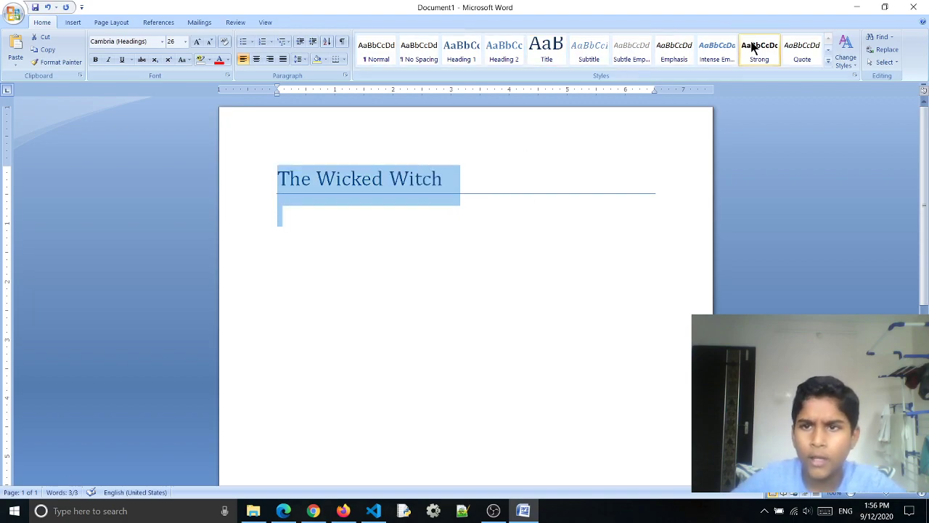
pyautogui.click(829, 61)
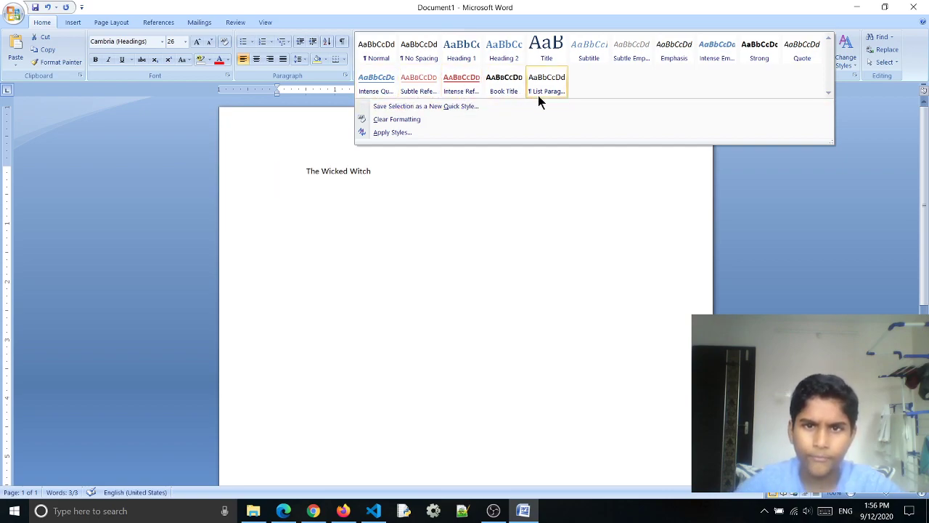
pyautogui.click(563, 45)
pyautogui.click(429, 201)
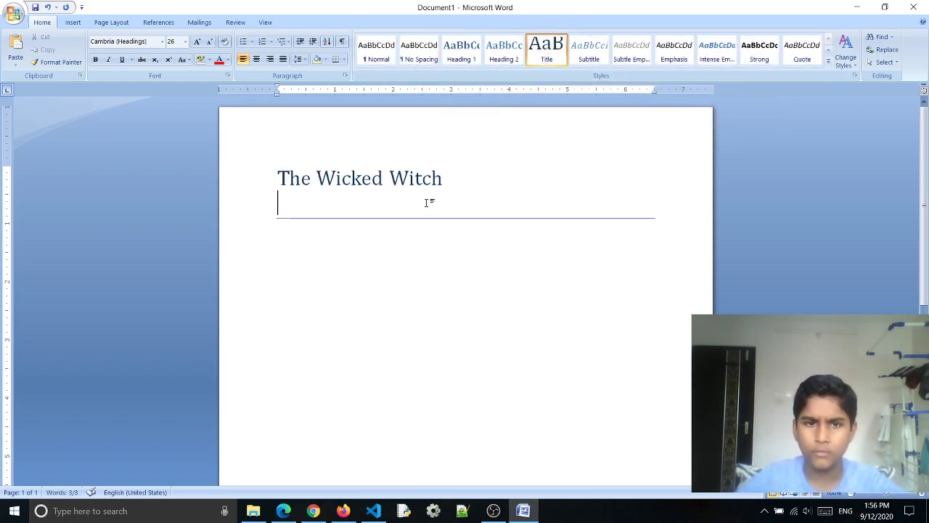
pyautogui.press('BackSpace')
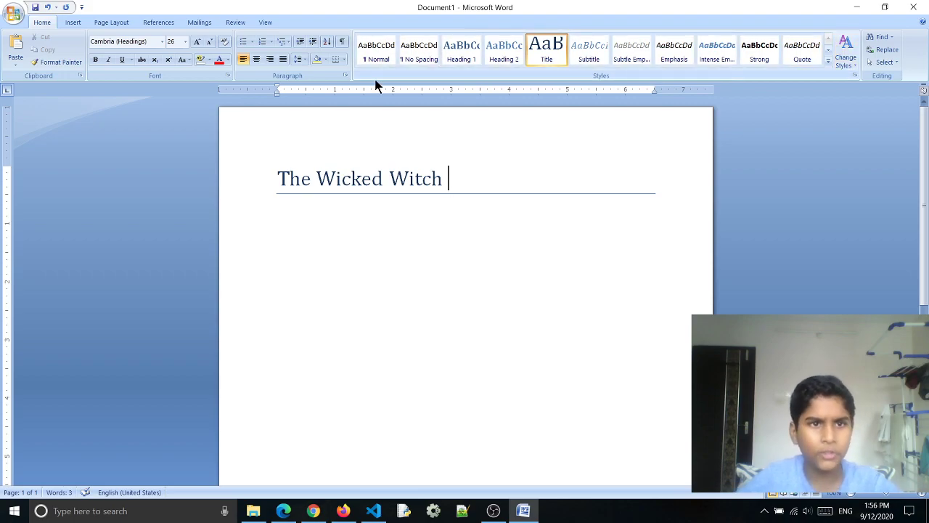
# Delete the title text and open the Clip Art search with its search text selected.
pyautogui.click(77, 24)
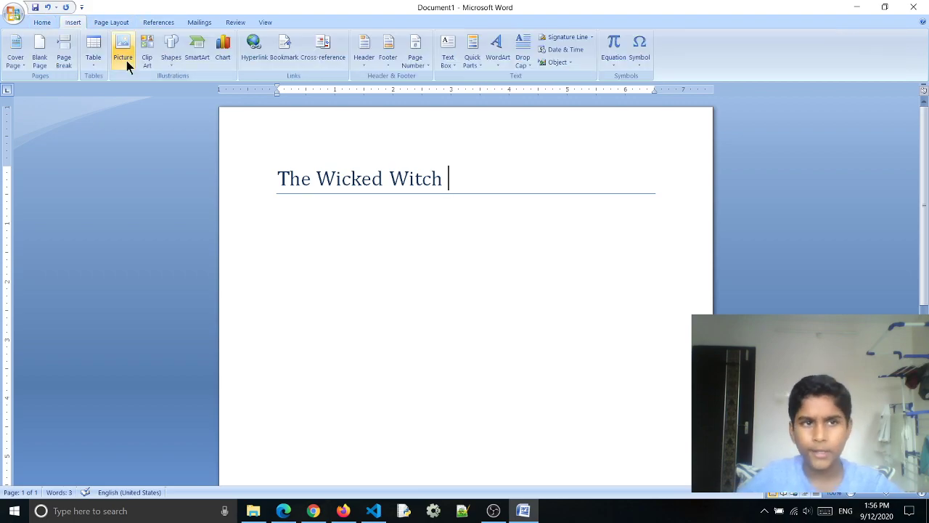
pyautogui.moveTo(452, 178); pyautogui.dragTo(3, 181)
pyautogui.press('BackSpace')
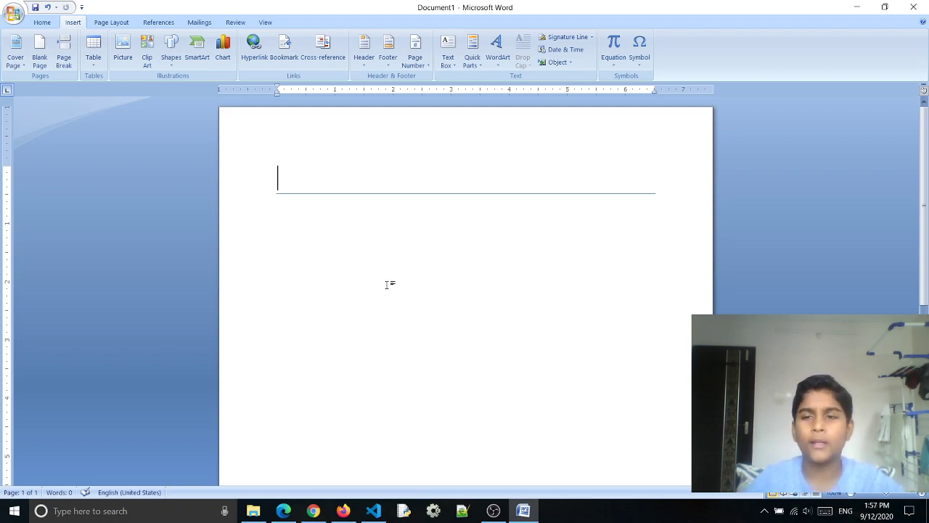
pyautogui.click(156, 59)
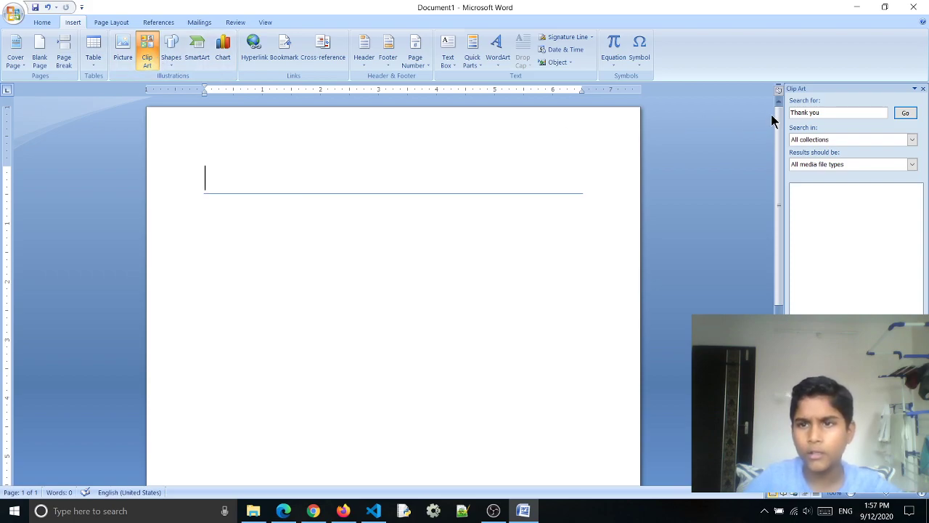
pyautogui.click(836, 111)
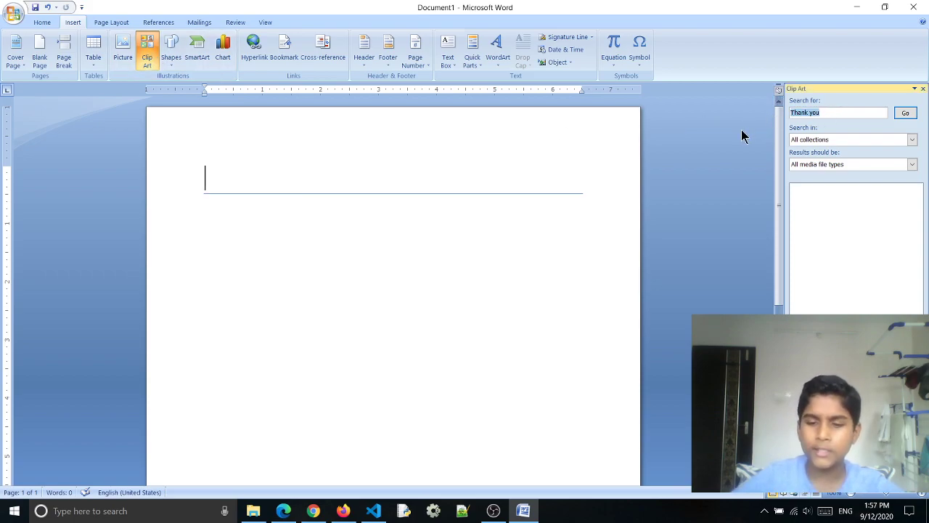
pyautogui.click(313, 511)
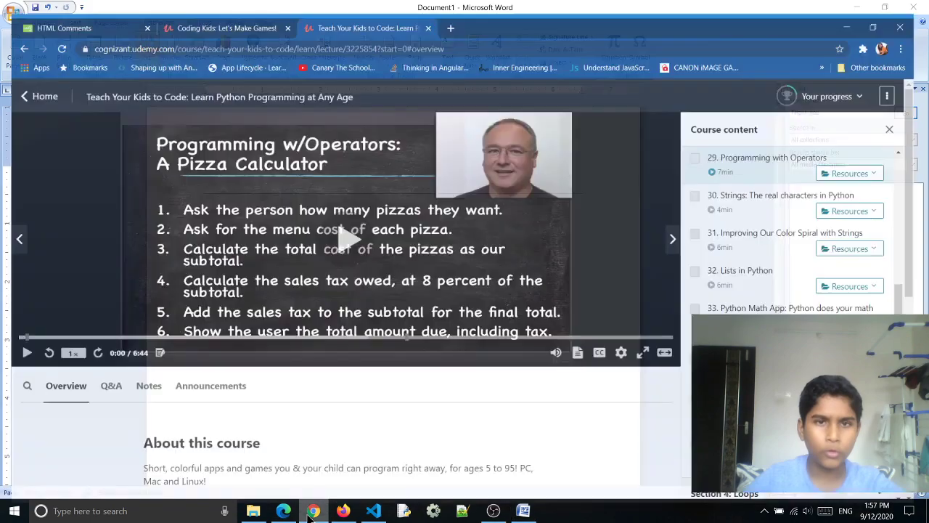
pyautogui.click(453, 10)
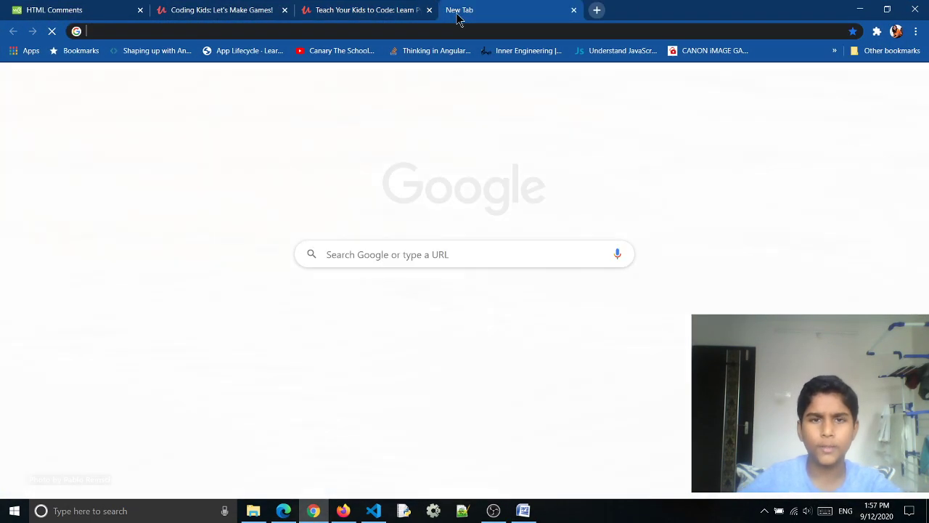
pyautogui.click(522, 510)
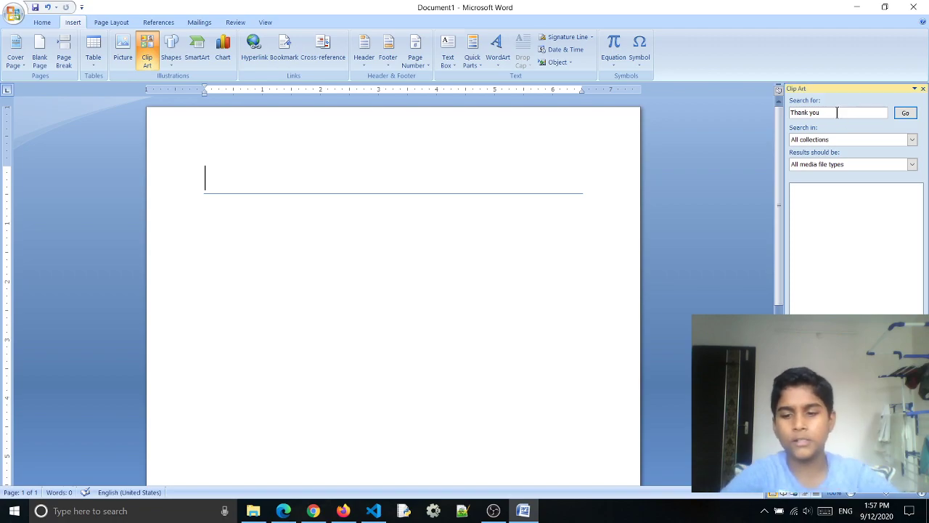
# Replace the clip art search text with "Hello" and run the search.
pyautogui.press('BackSpace')
pyautogui.press('BackSpace')
pyautogui.press('BackSpace')
pyautogui.press('BackSpace')
pyautogui.press('BackSpace')
pyautogui.press('BackSpace')
pyautogui.press('BackSpace')
pyautogui.press('BackSpace')
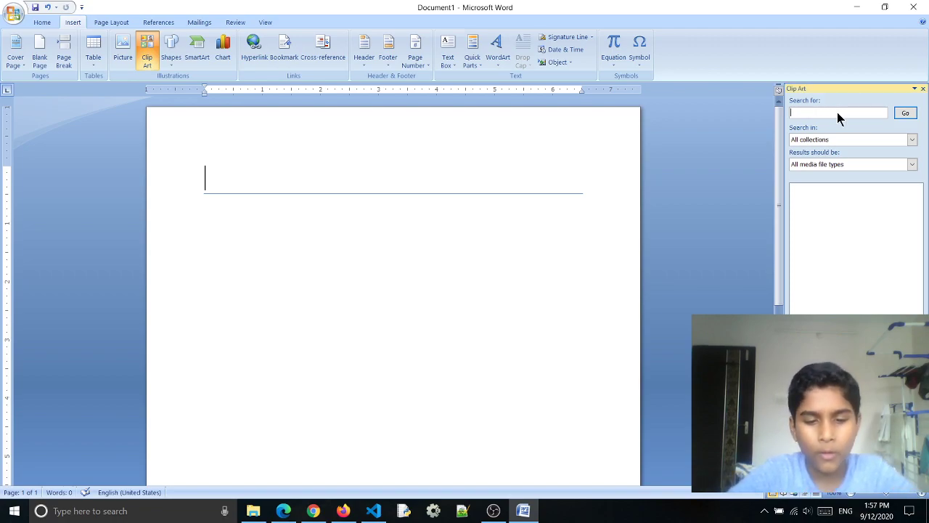
pyautogui.write('Hell')
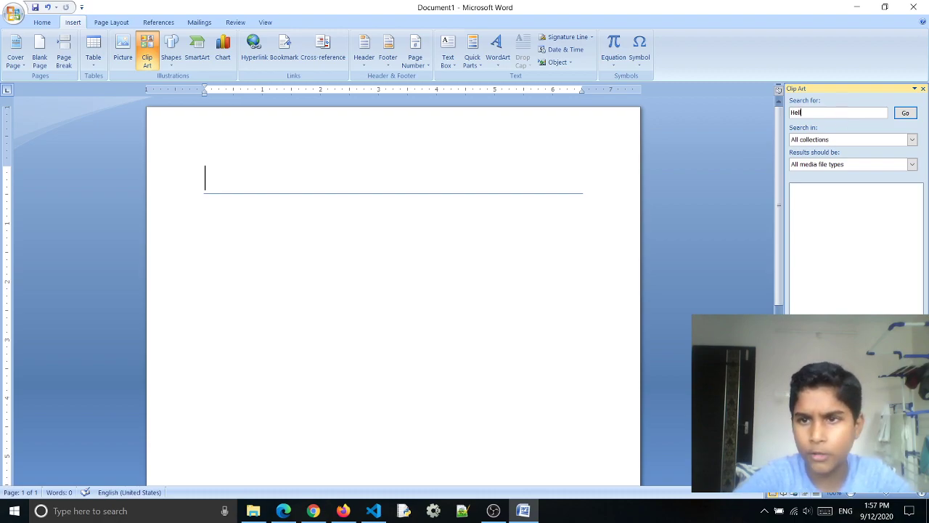
pyautogui.write('o')
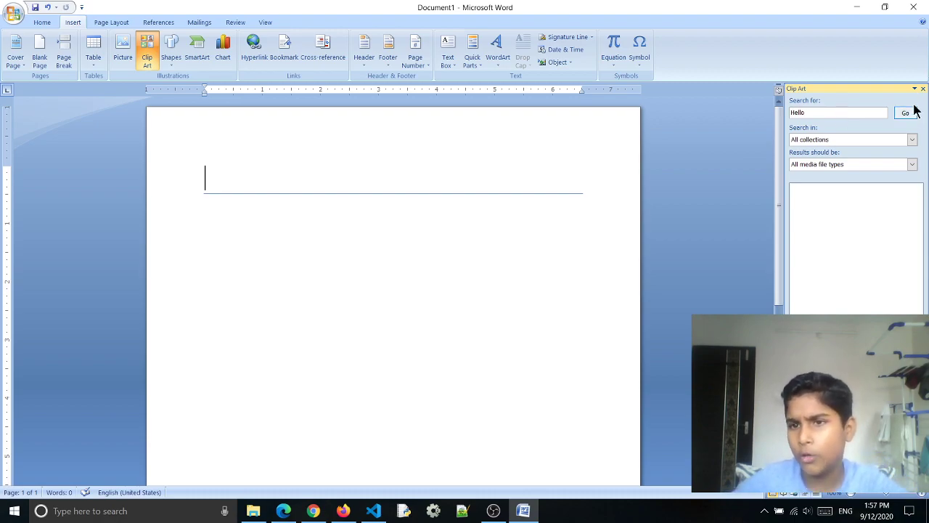
pyautogui.click(908, 112)
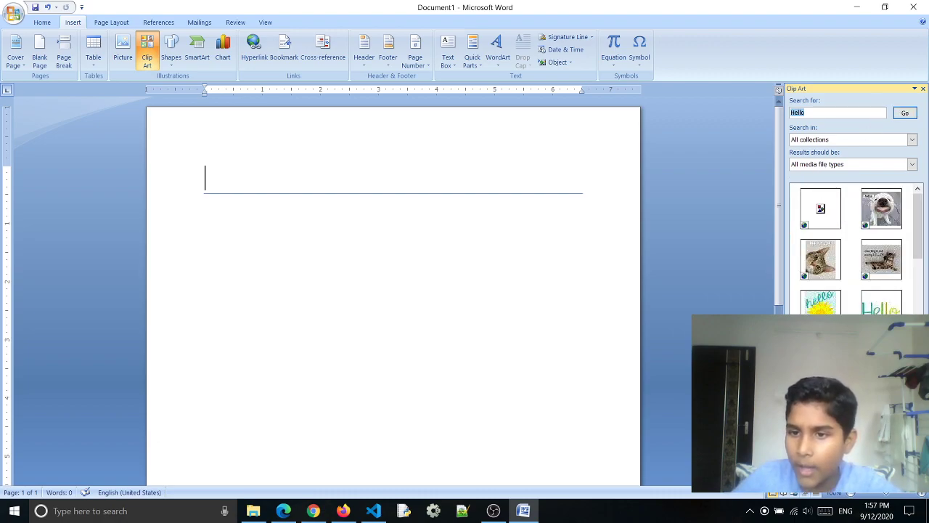
# Insert the "hello sunshine" clip art from the search results and shrink it to about 0.97" high by 2.52" wide.
pyautogui.scroll(-3, 882, 301)
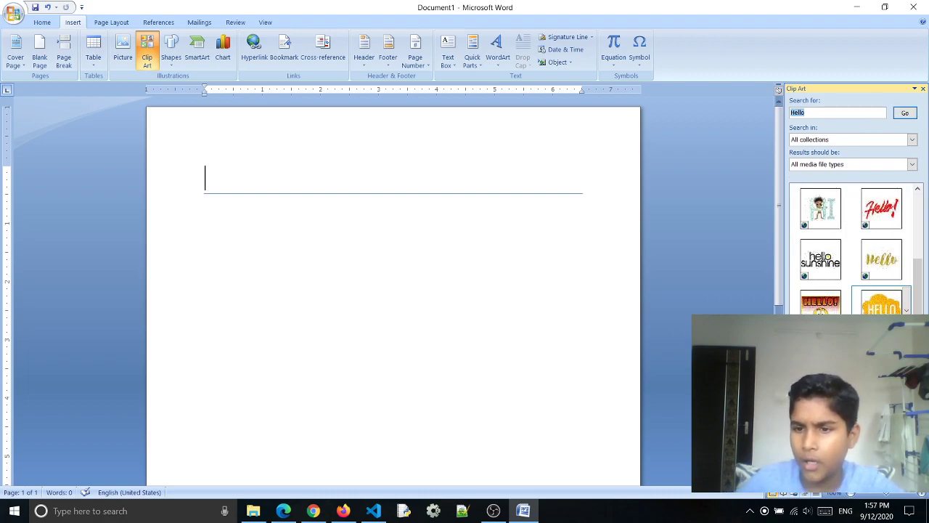
pyautogui.scroll(-3, 861, 261)
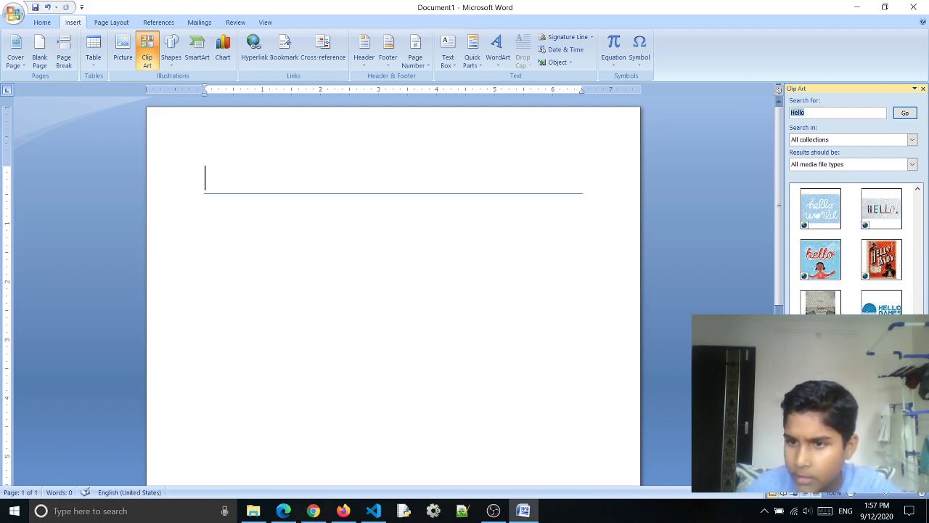
pyautogui.scroll(-3, 882, 302)
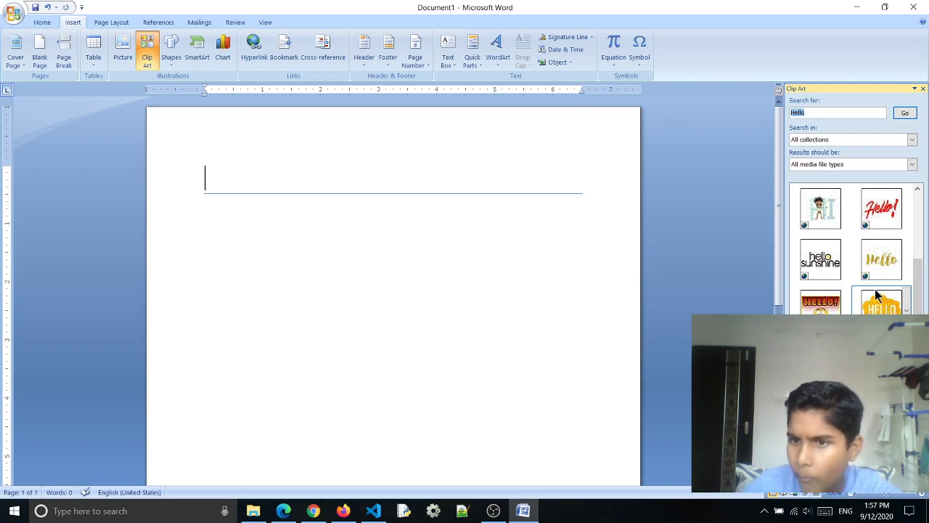
pyautogui.scroll(-3, 876, 296)
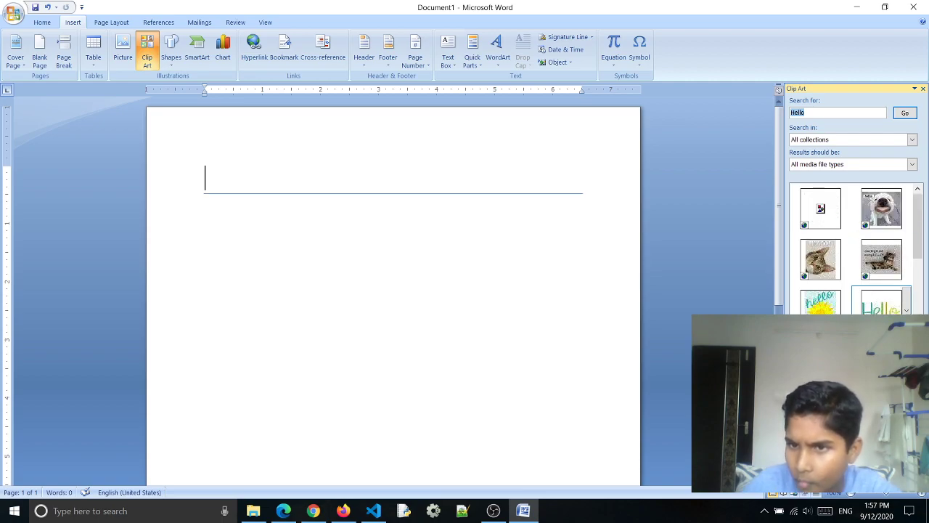
pyautogui.scroll(-3, 879, 297)
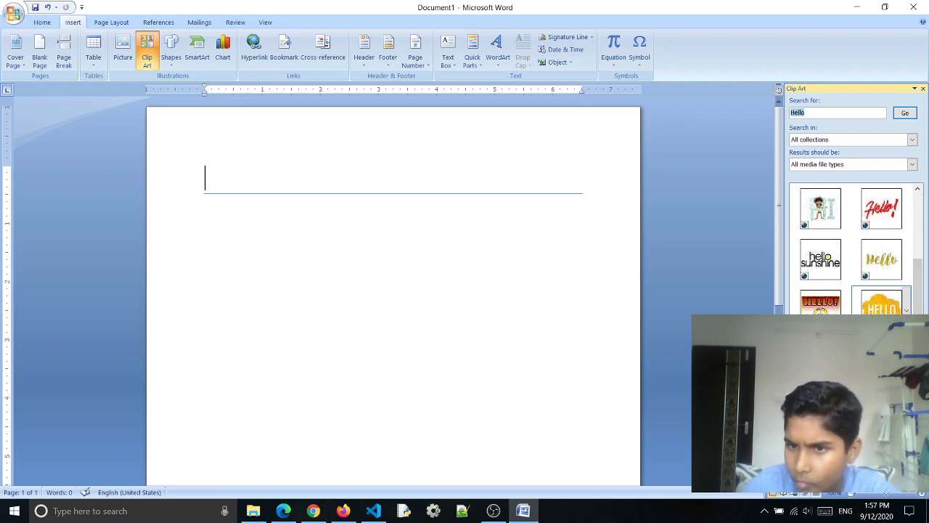
pyautogui.rightClick(848, 285)
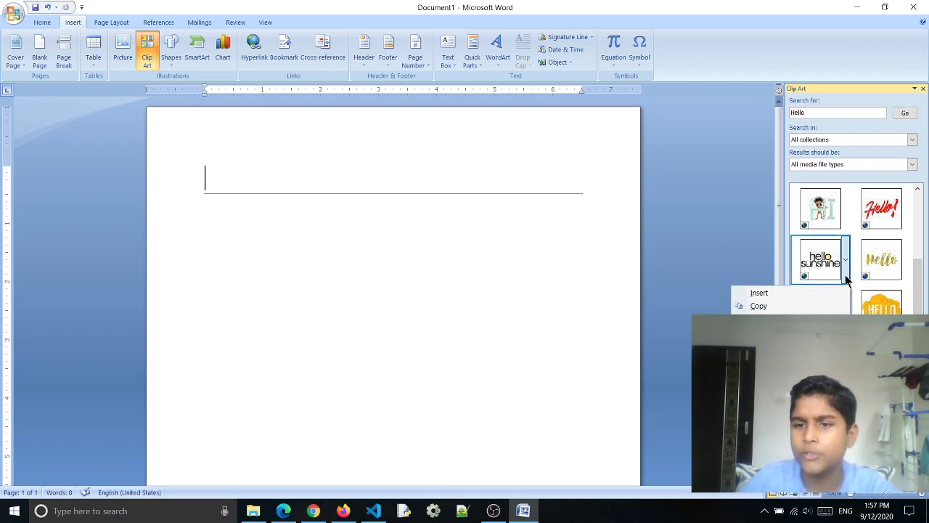
pyautogui.click(774, 293)
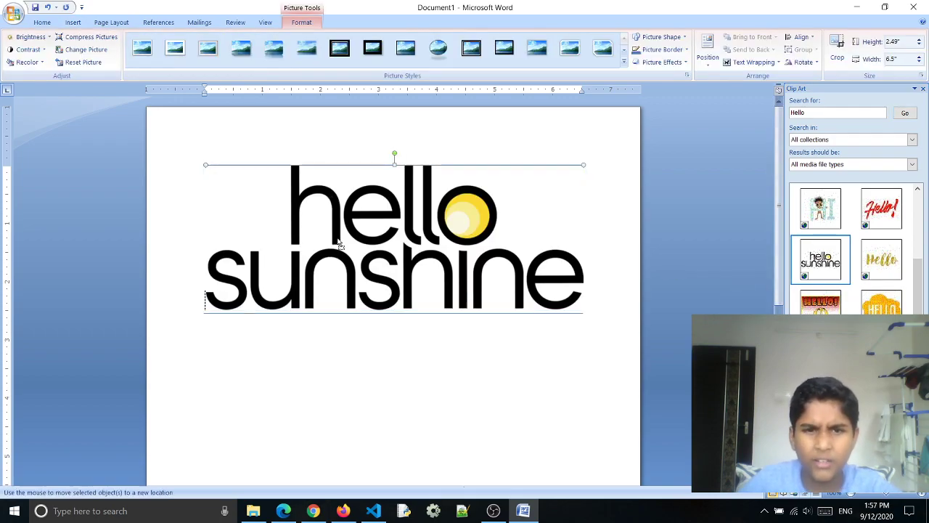
pyautogui.moveTo(206, 165); pyautogui.dragTo(509, 252)
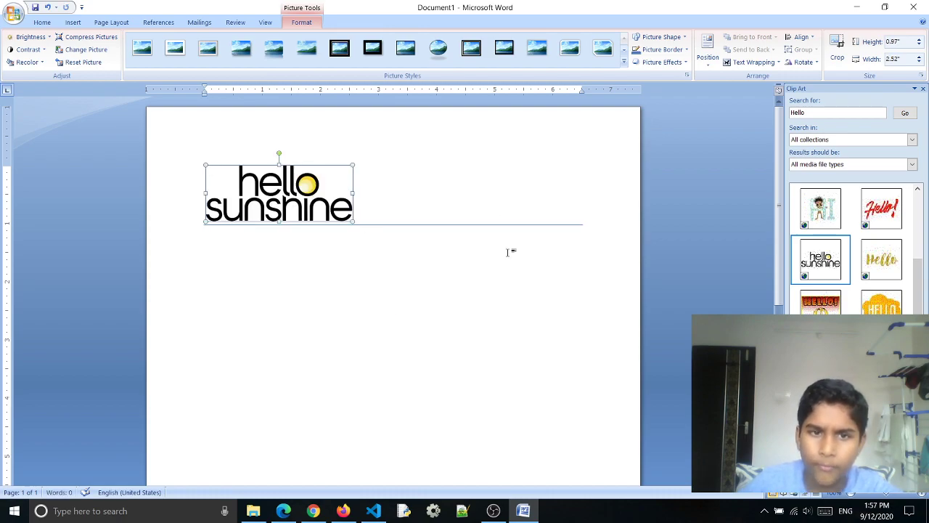
# Cut the "hello sunshine" clip art from the page and close the clip art search.
pyautogui.rightClick(291, 189)
pyautogui.click(324, 197)
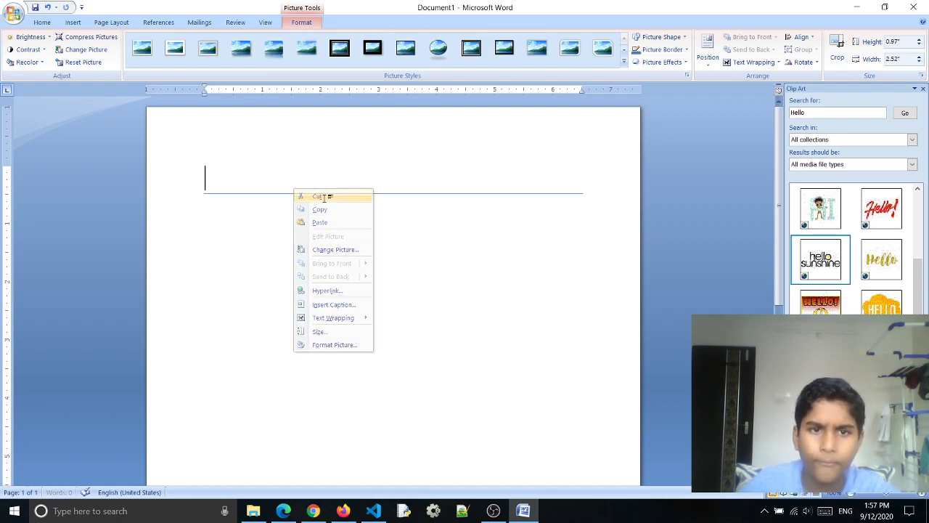
pyautogui.click(922, 88)
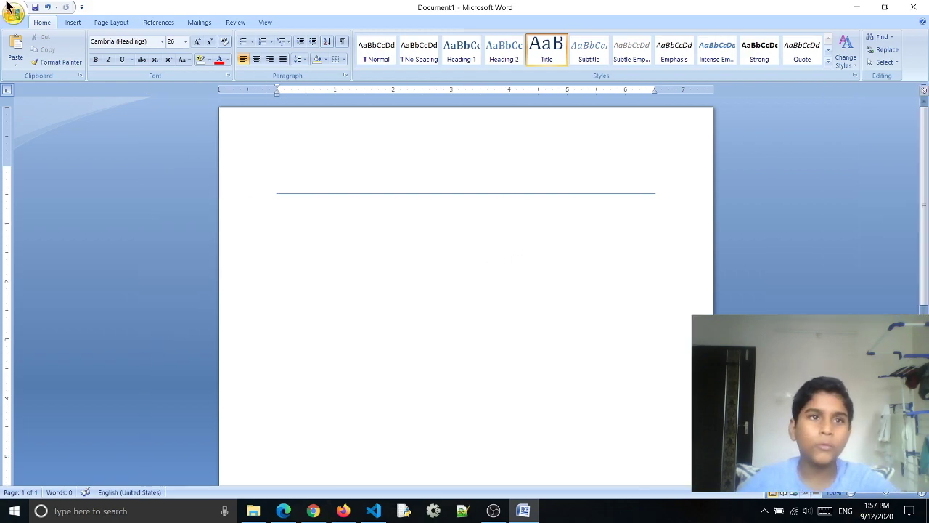
# Start inserting a picture from file and open the school-work folder on New Volume (E:).
pyautogui.click(109, 25)
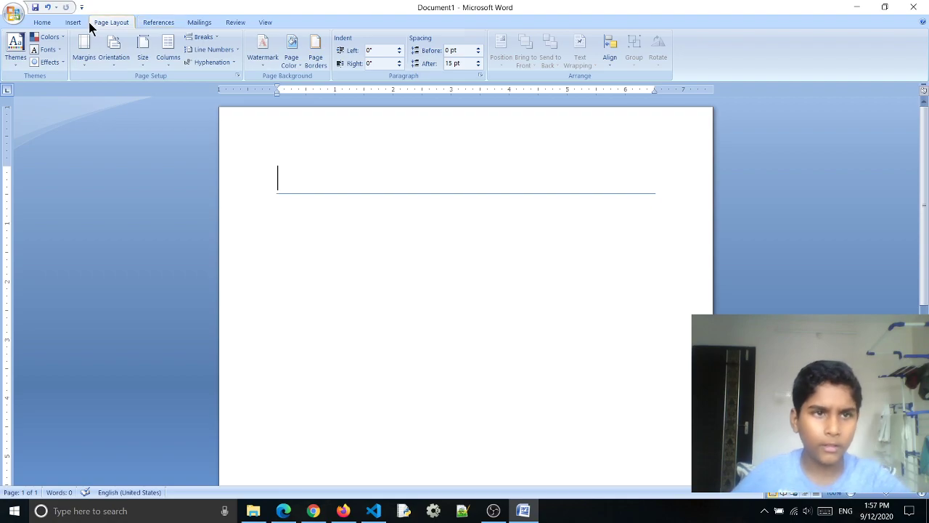
pyautogui.click(82, 26)
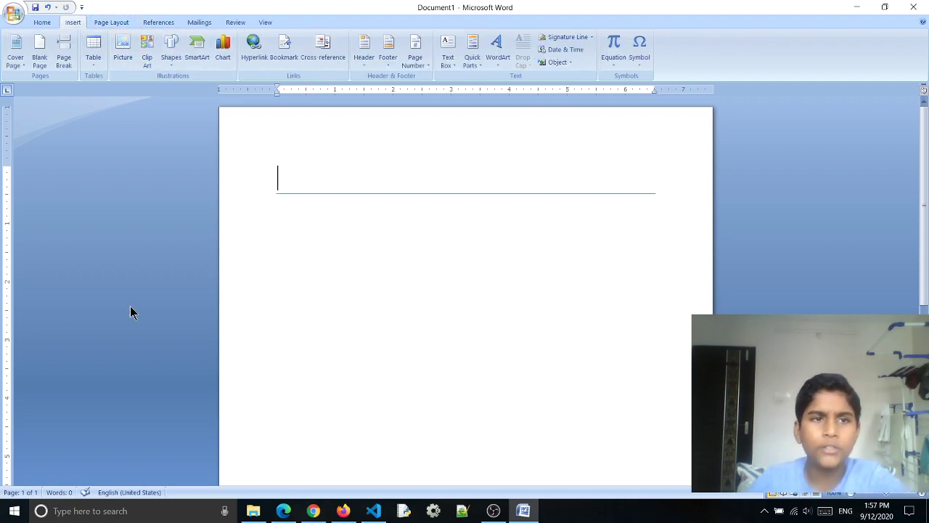
pyautogui.click(123, 51)
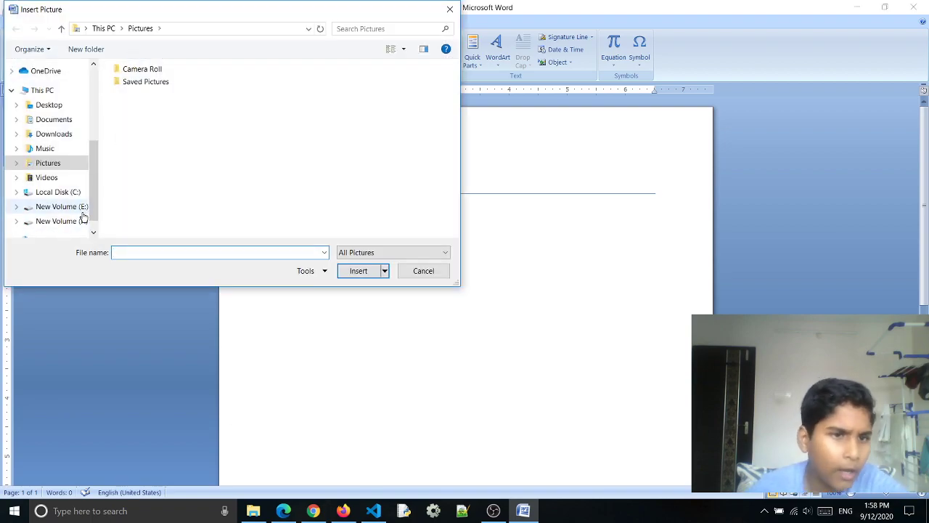
pyautogui.click(73, 208)
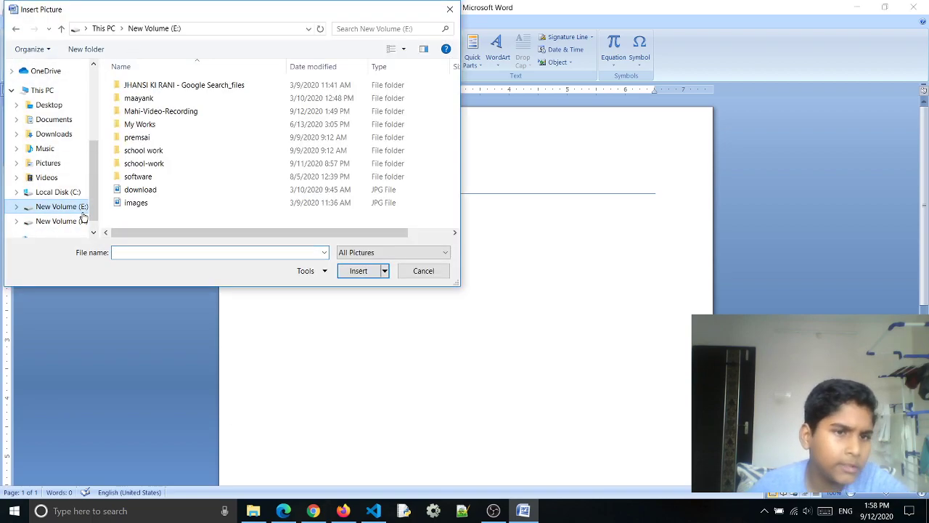
pyautogui.doubleClick(204, 164)
# Find the moon-over-water picture dKToB8 in the school-work folder and insert it into the document.
pyautogui.scroll(-1, 327, 165)
pyautogui.scroll(-4, 330, 170)
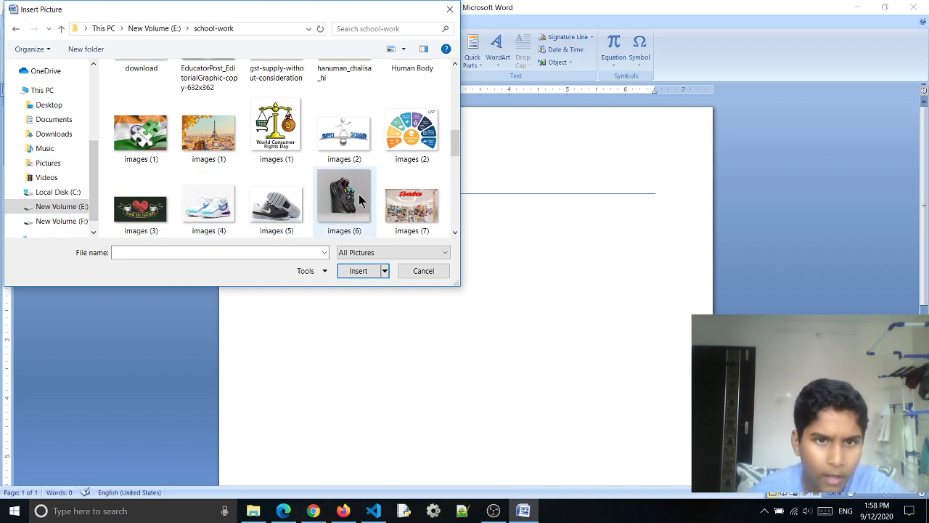
pyautogui.scroll(-1, 359, 201)
pyautogui.scroll(-2, 359, 201)
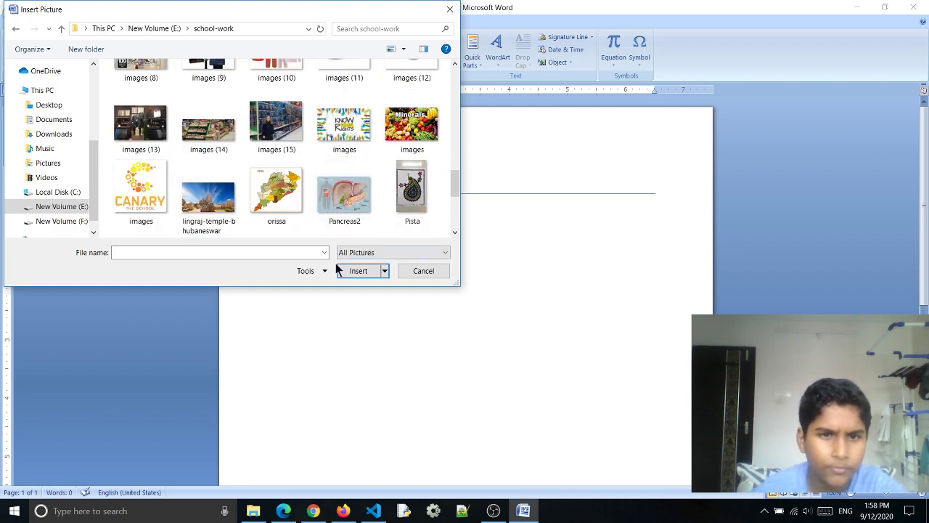
pyautogui.scroll(2, 287, 227)
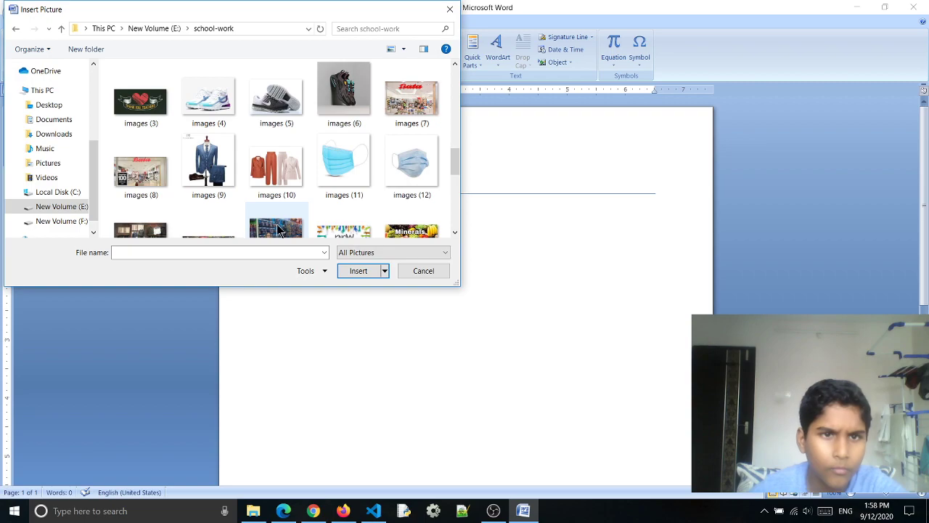
pyautogui.scroll(5, 278, 230)
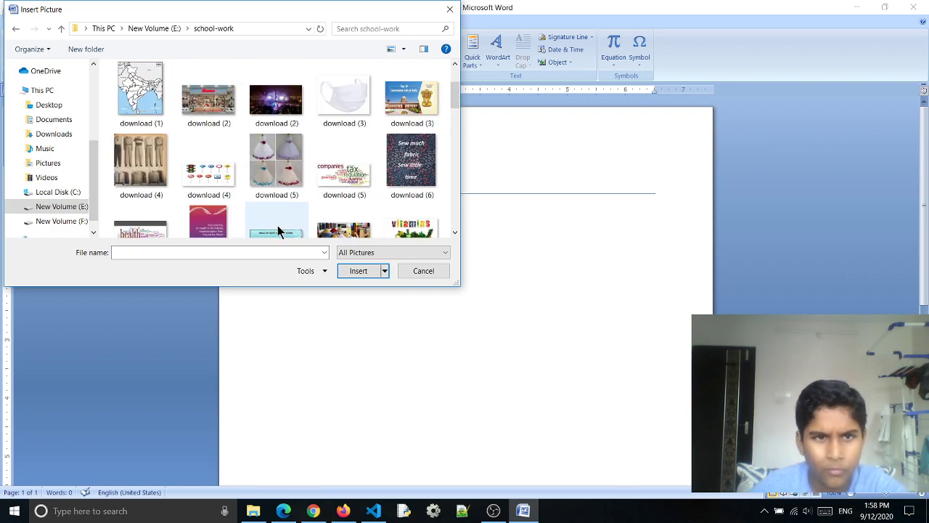
pyautogui.scroll(2, 277, 228)
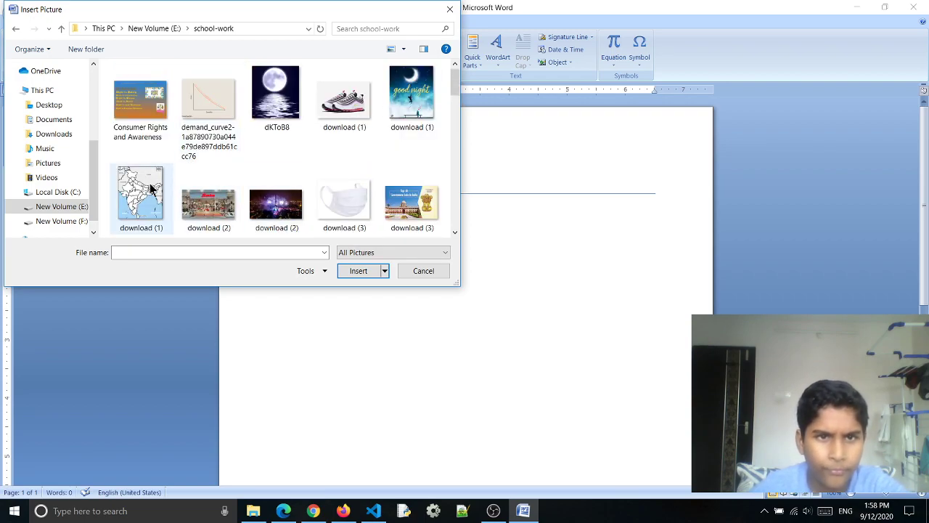
pyautogui.click(276, 92)
pyautogui.click(346, 272)
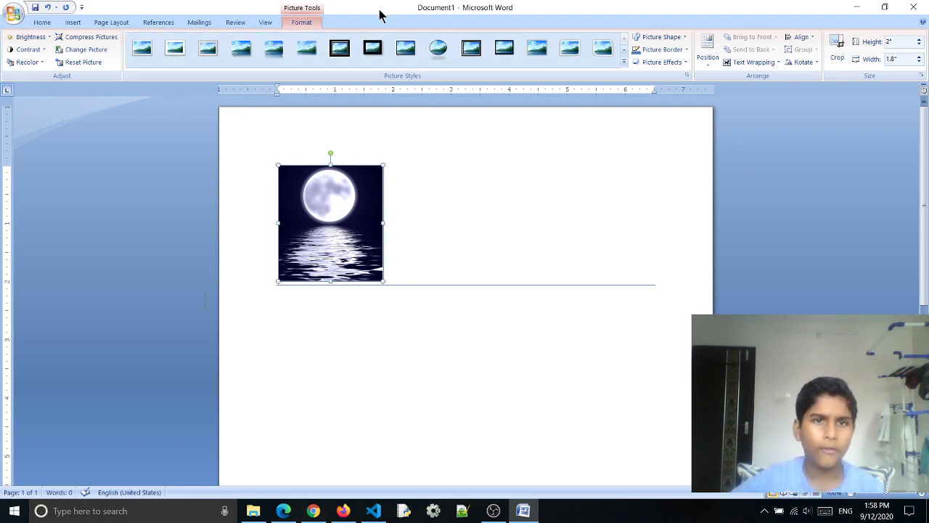
# Try the white snipped-corner picture style on the moon picture and replace it with the rounded black frame style with reflection.
pyautogui.click(617, 56)
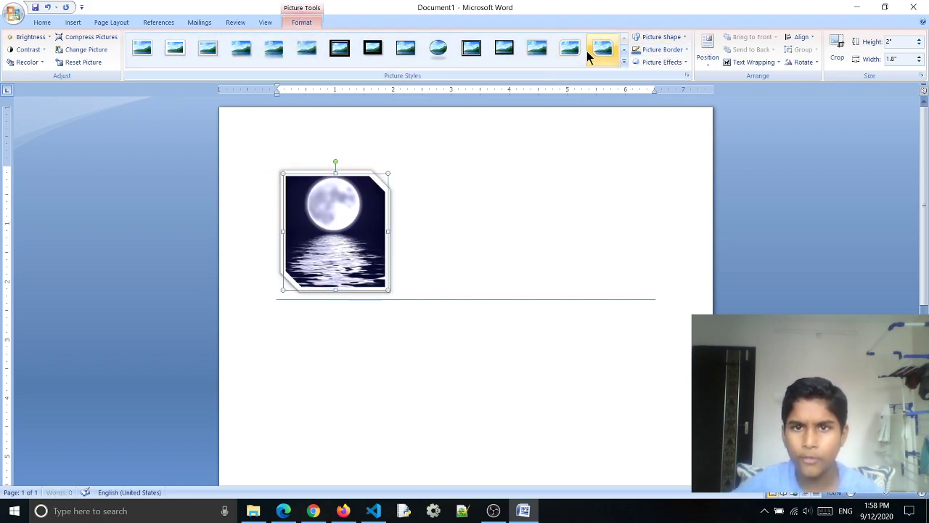
pyautogui.click(624, 62)
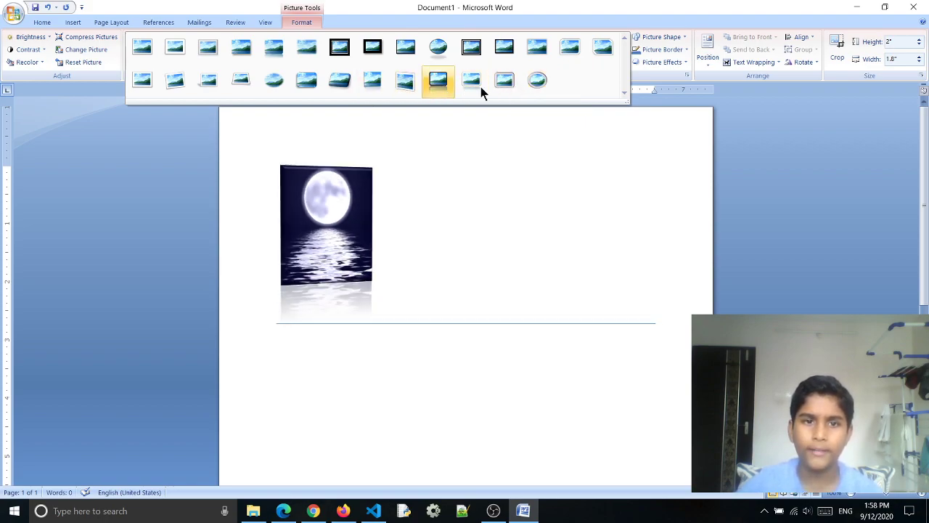
pyautogui.click(441, 95)
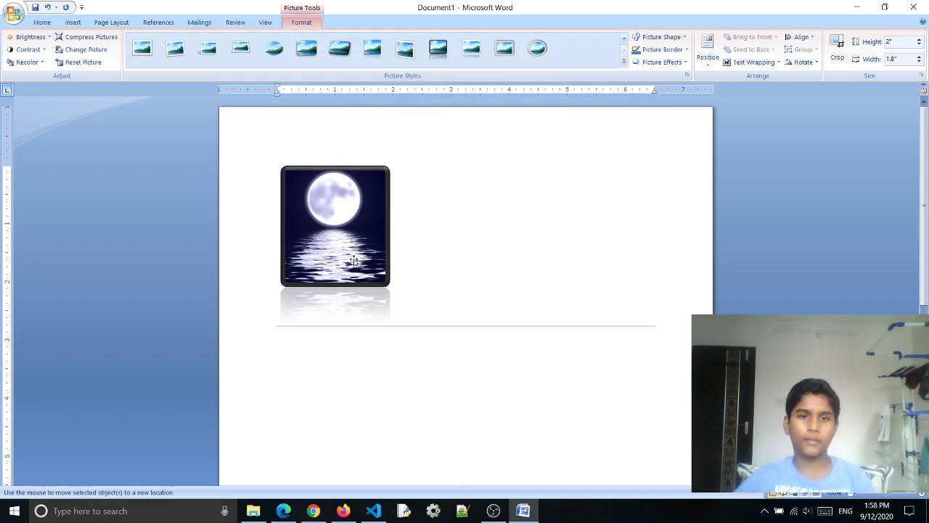
pyautogui.click(514, 262)
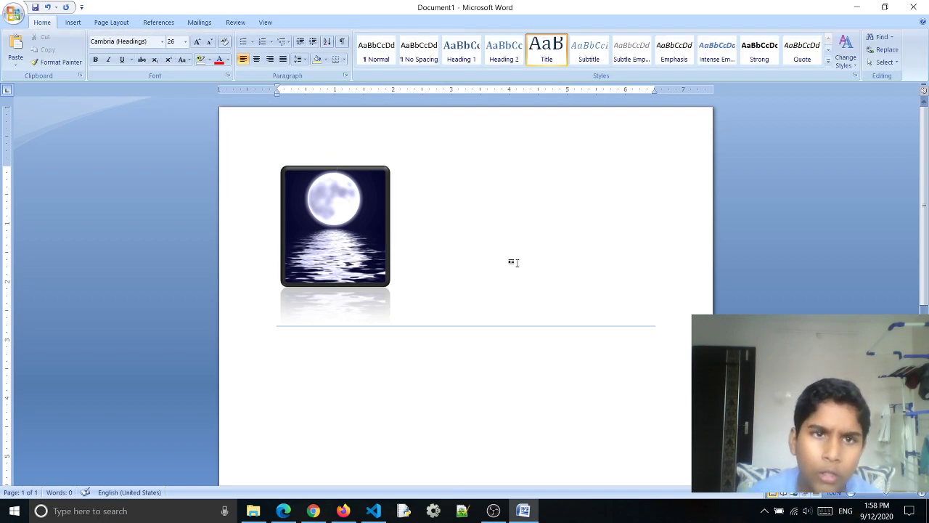
# Select the framed moon picture and cut it from the page.
pyautogui.click(72, 24)
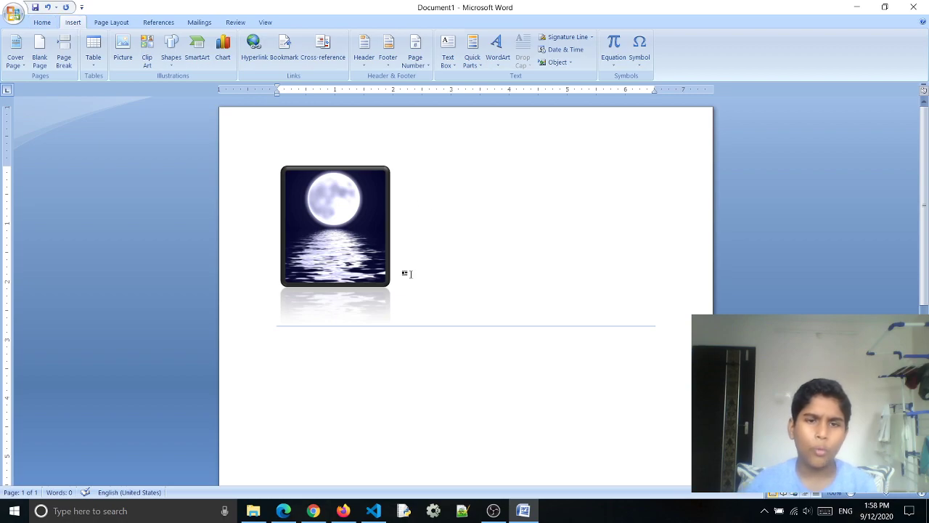
pyautogui.hotkey('shift', 'Left')
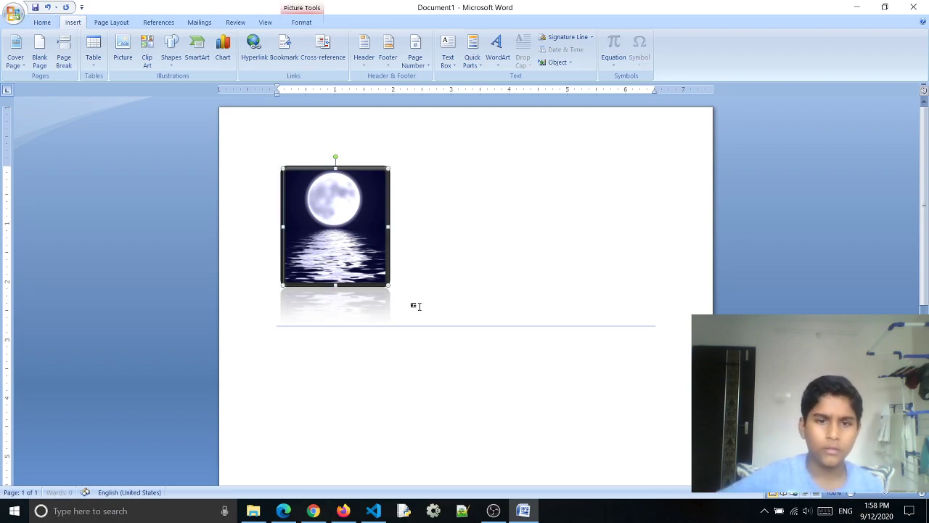
pyautogui.rightClick(365, 202)
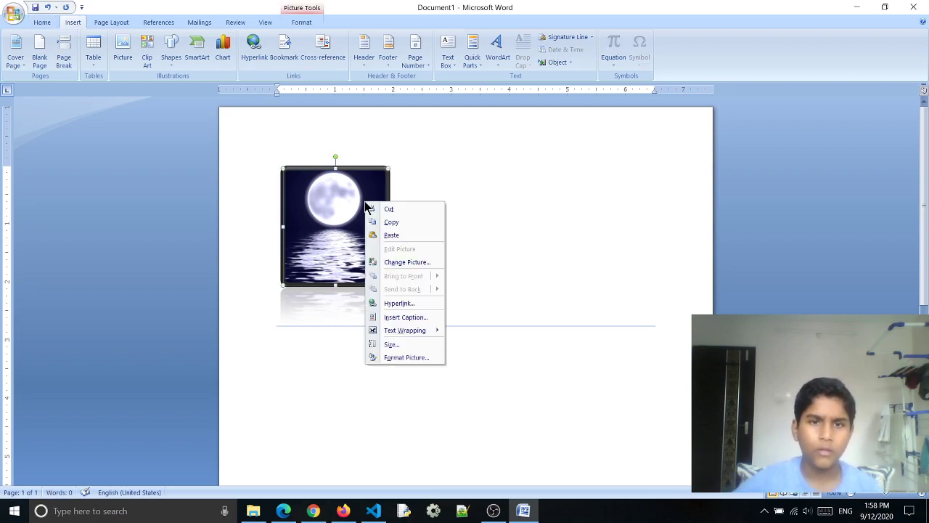
pyautogui.click(401, 209)
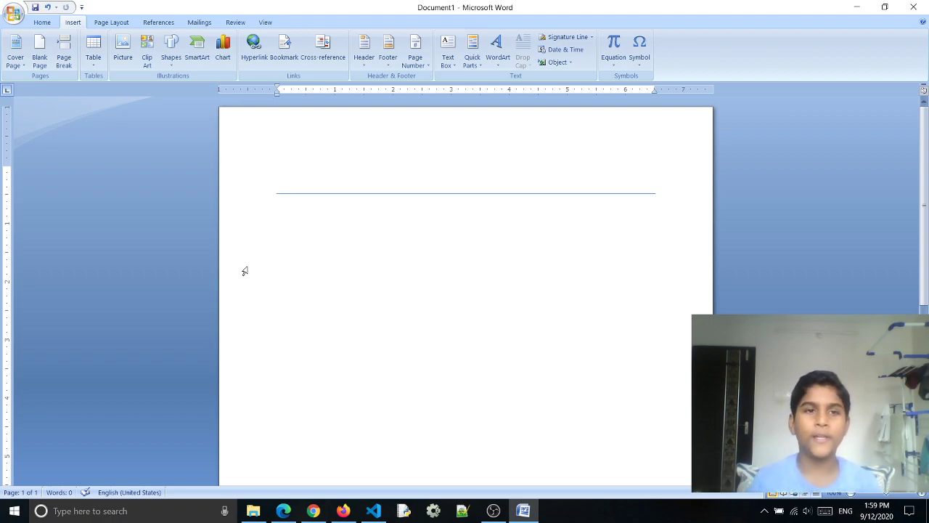
# Draw a flowchart process rectangle about 0.67" high by 1" wide below the title line.
pyautogui.click(171, 67)
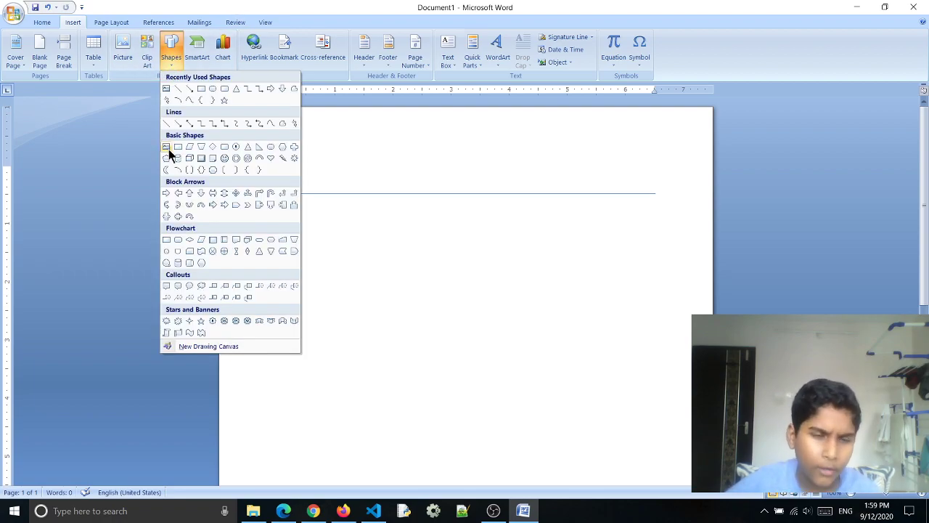
pyautogui.click(168, 240)
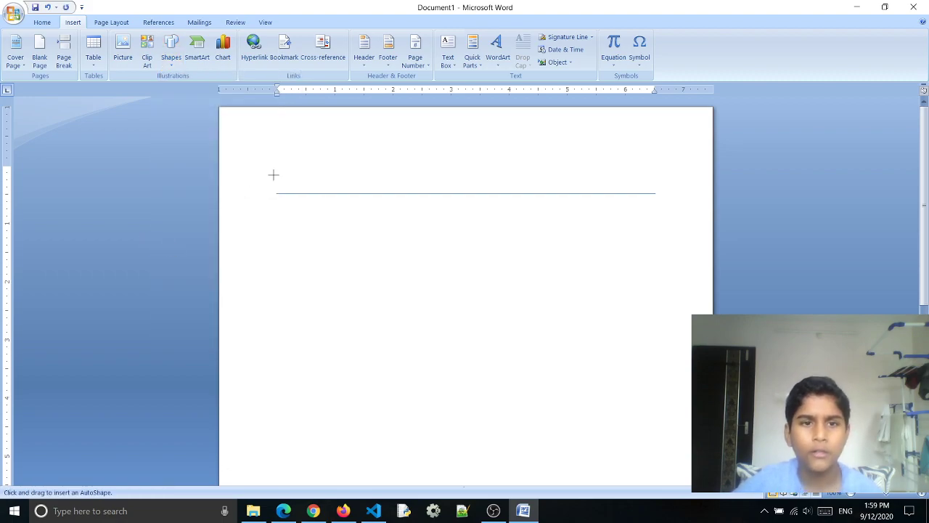
pyautogui.moveTo(284, 225); pyautogui.dragTo(342, 263)
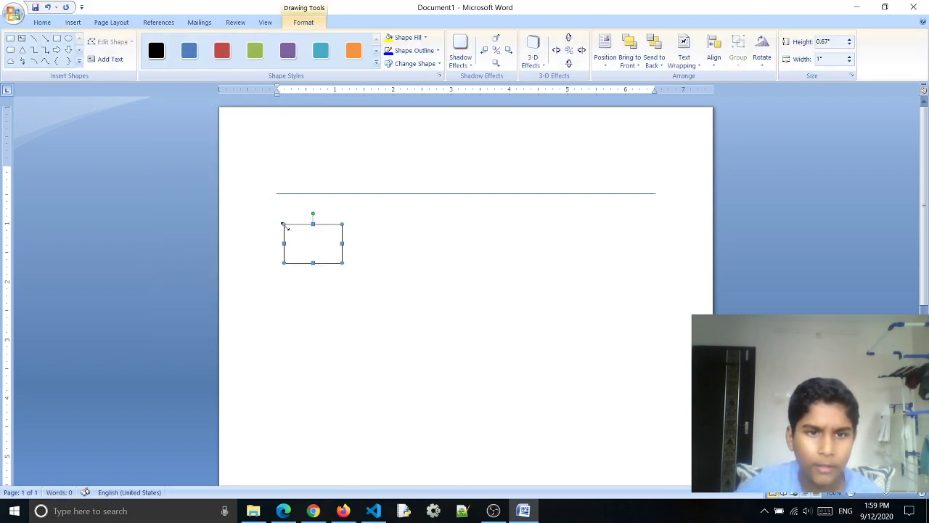
# Add an empty line above the flowchart rectangle and cut the rectangle from the page.
pyautogui.click(352, 245)
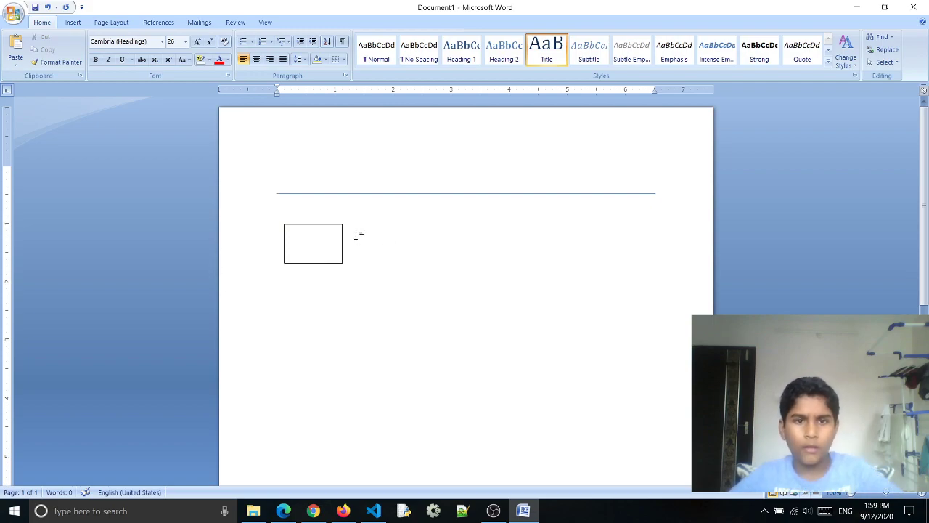
pyautogui.press('Return')
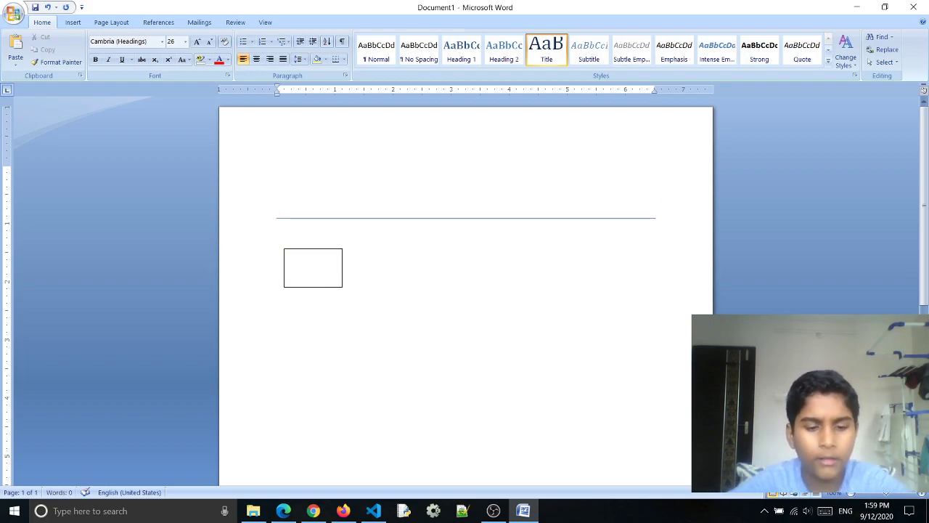
pyautogui.rightClick(320, 288)
pyautogui.click(365, 296)
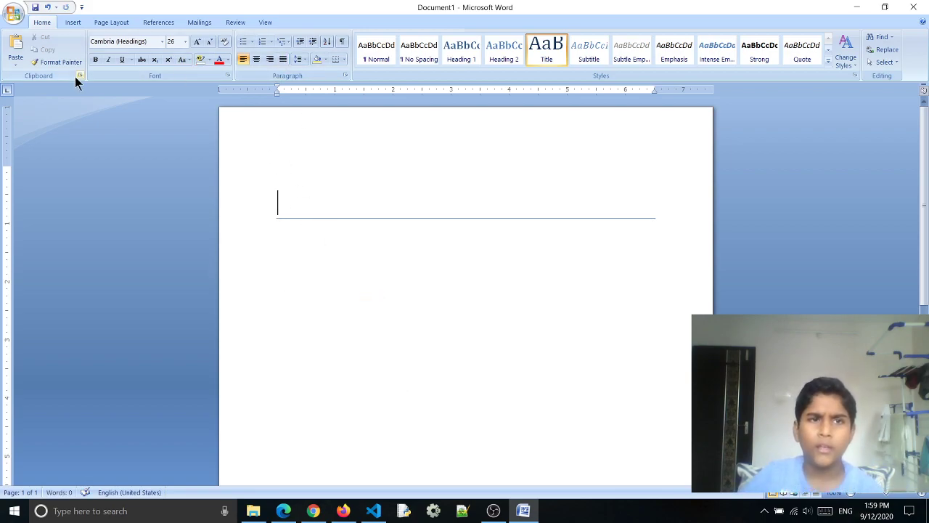
# Apply the Normal style to the empty paragraph.
pyautogui.click(86, 24)
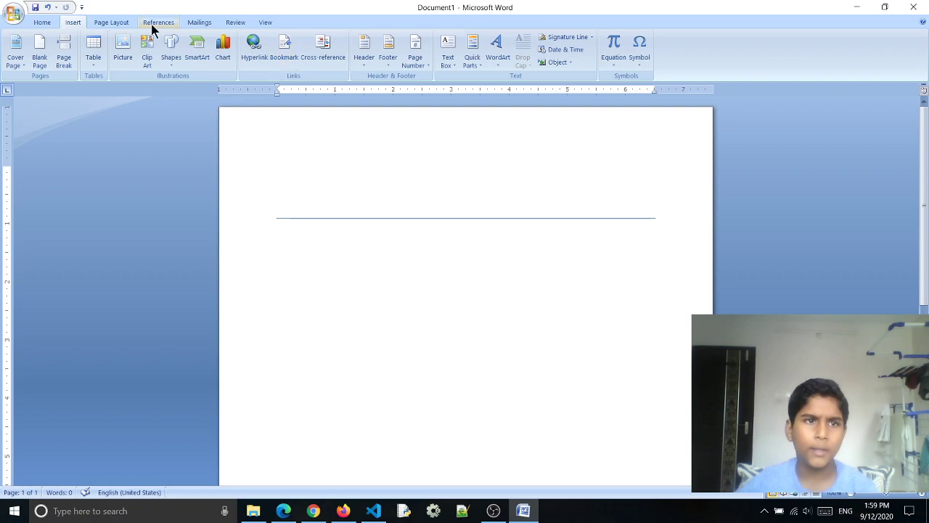
pyautogui.click(42, 22)
pyautogui.click(380, 58)
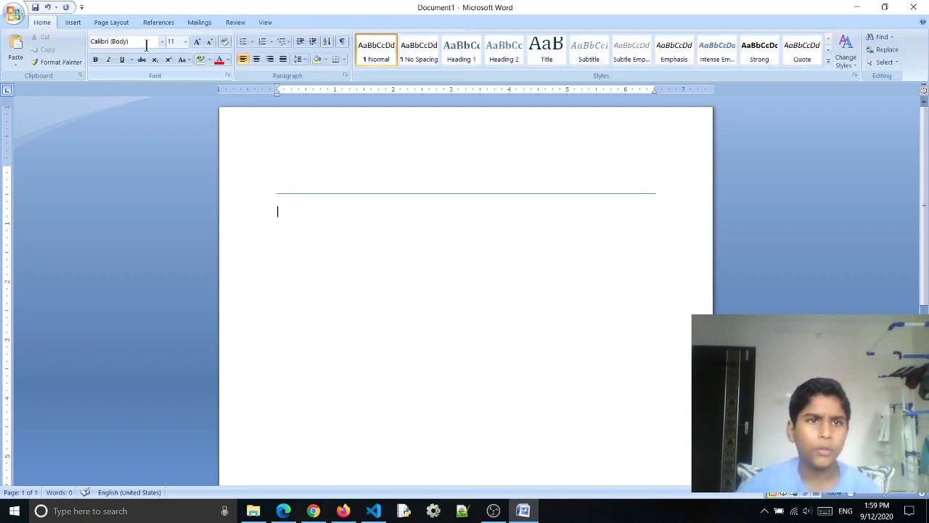
# Insert a table with 2 columns and 5 rows below the title line.
pyautogui.click(81, 25)
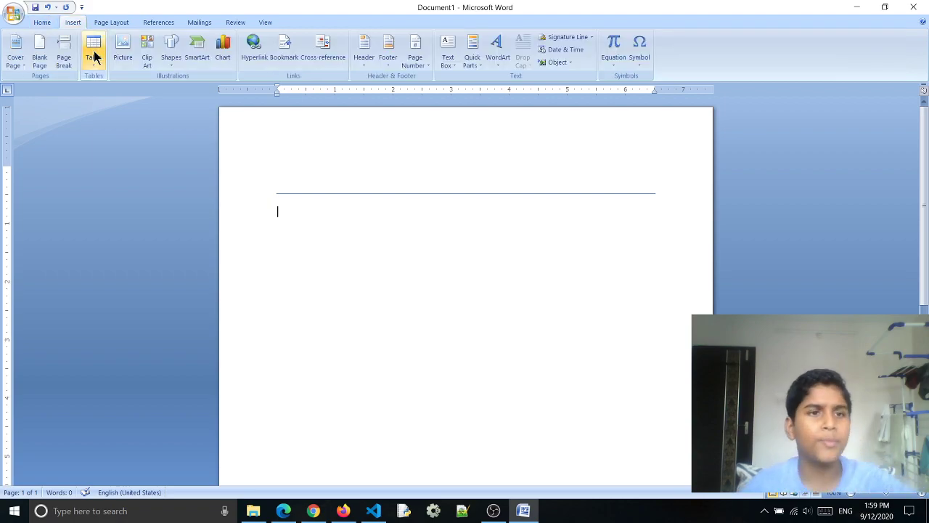
pyautogui.click(94, 50)
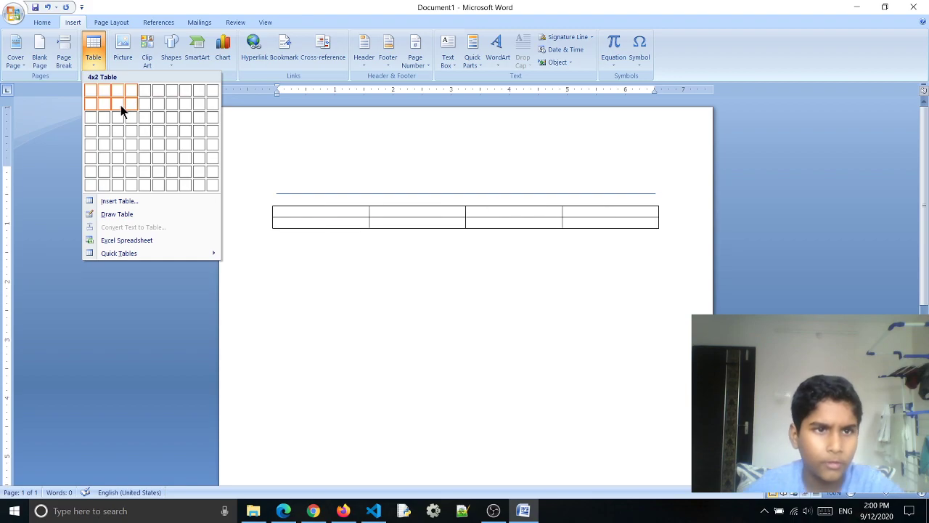
pyautogui.click(109, 147)
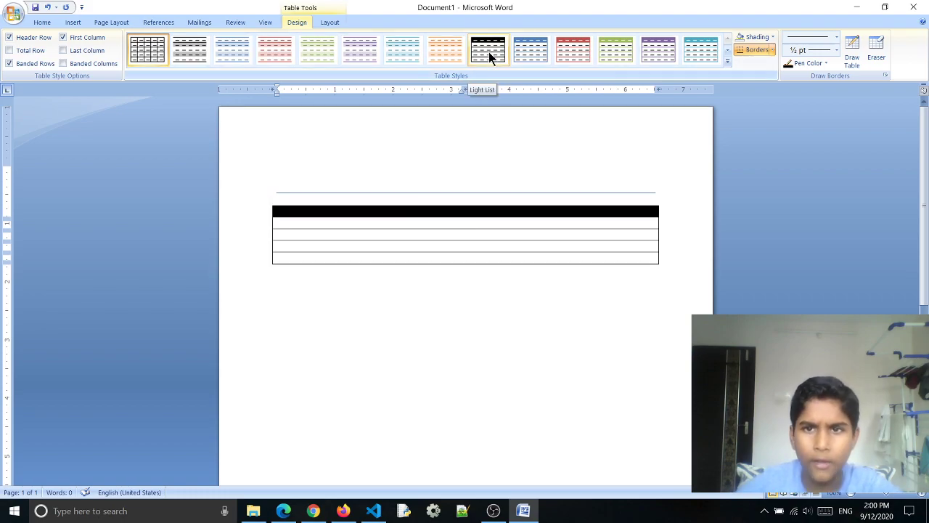
# Try the black-and-grey banded grid style on the table and replace it with the aqua variant.
pyautogui.click(725, 63)
pyautogui.click(451, 204)
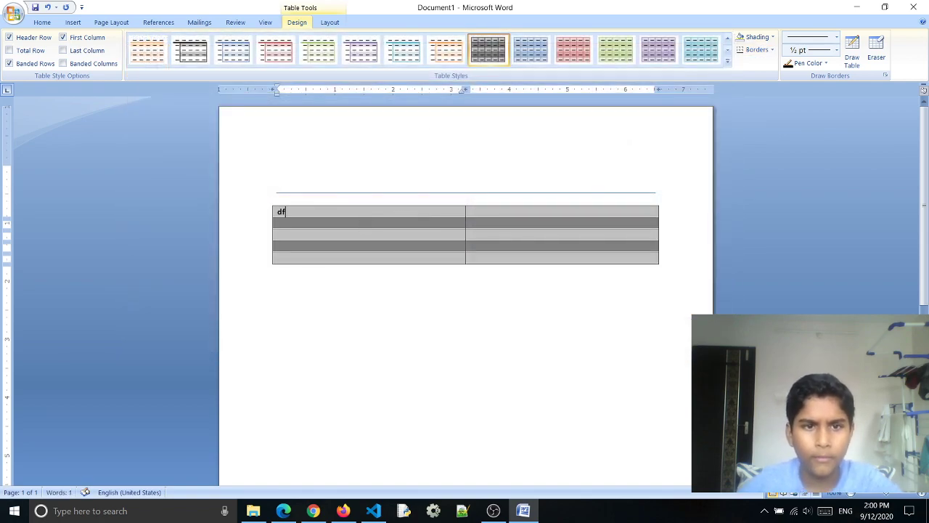
pyautogui.press('BackSpace')
pyautogui.press('BackSpace')
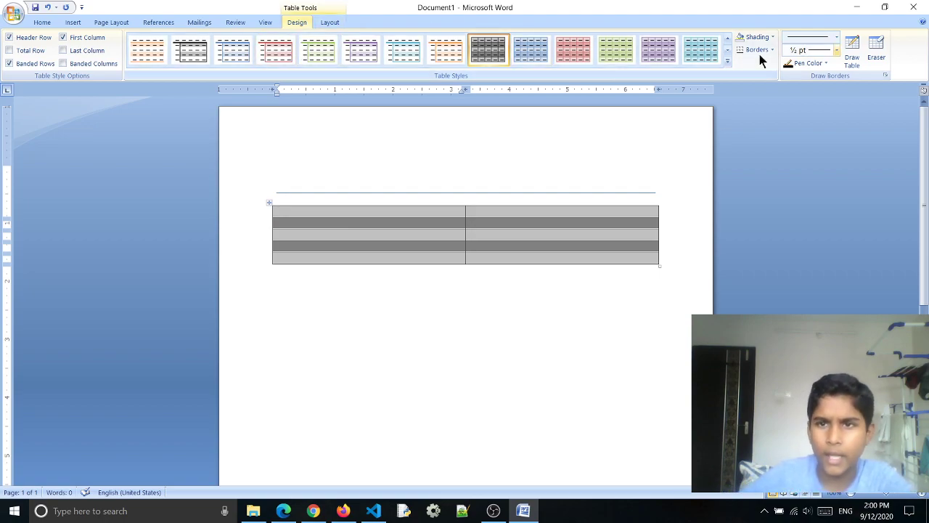
pyautogui.click(715, 52)
pyautogui.write('t')
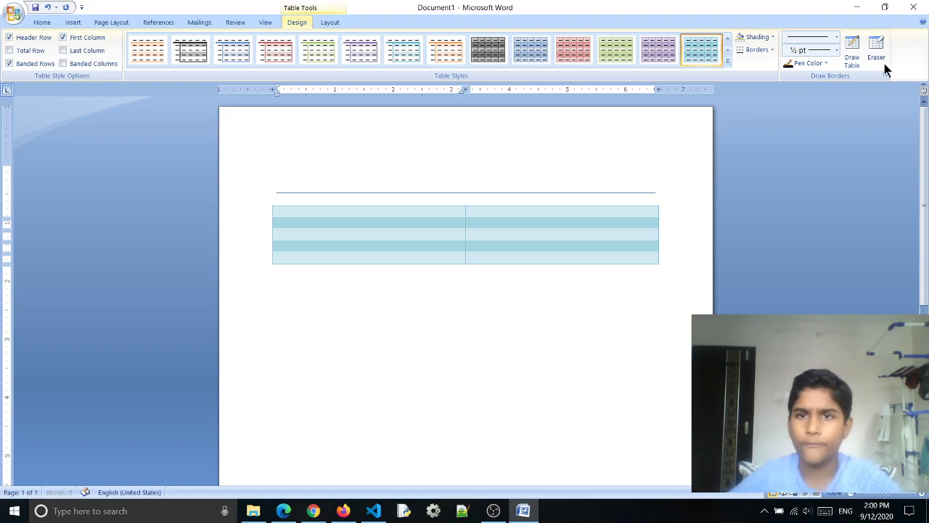
# Try the orange table style with a black header row and reapply the aqua banded grid style.
pyautogui.click(728, 61)
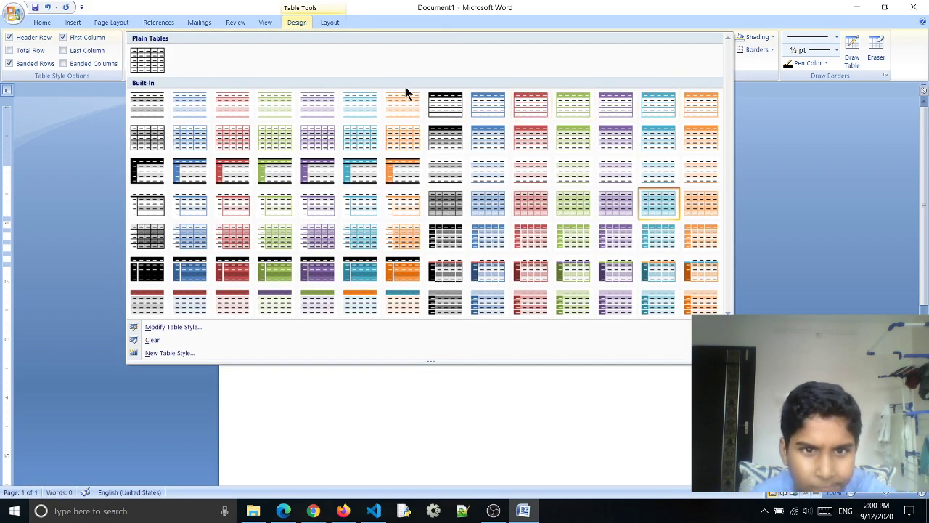
pyautogui.click(408, 260)
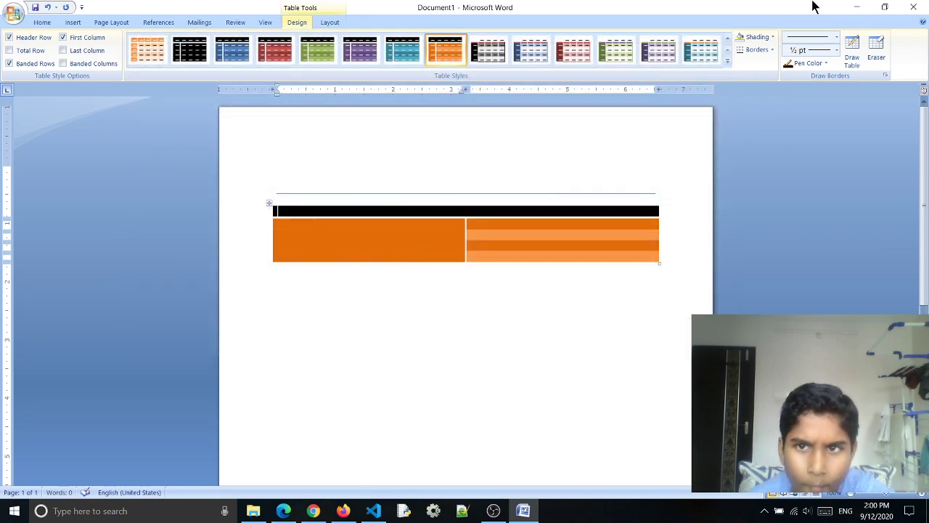
pyautogui.click(728, 61)
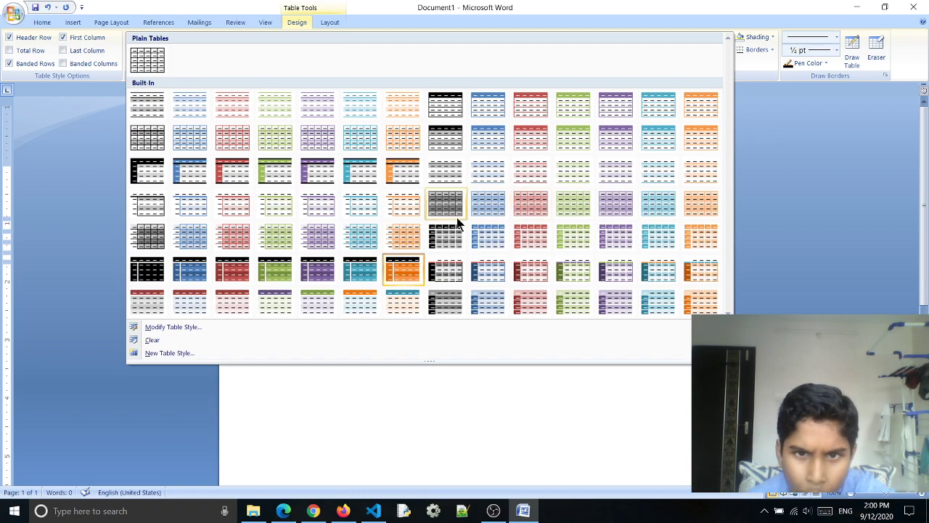
pyautogui.click(666, 216)
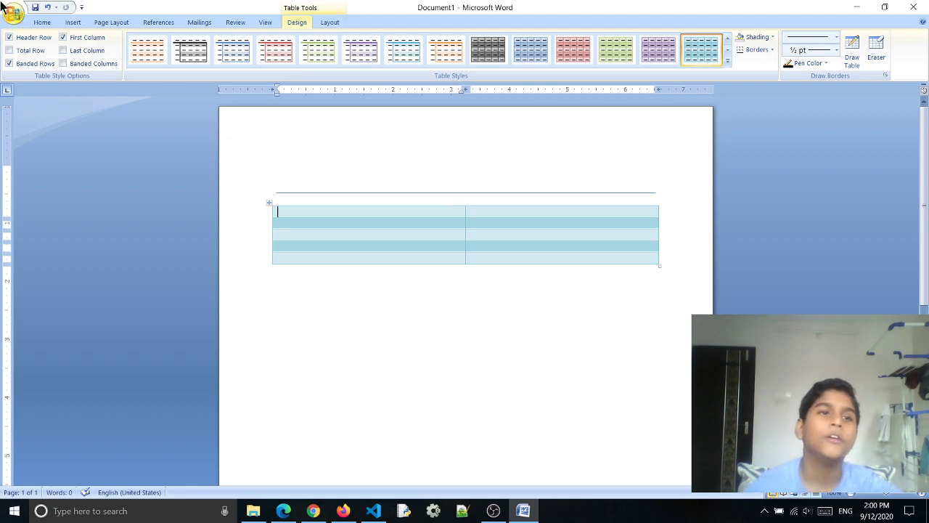
# Centre the first two cells of the table's first column and enter a first name in each.
pyautogui.click(40, 23)
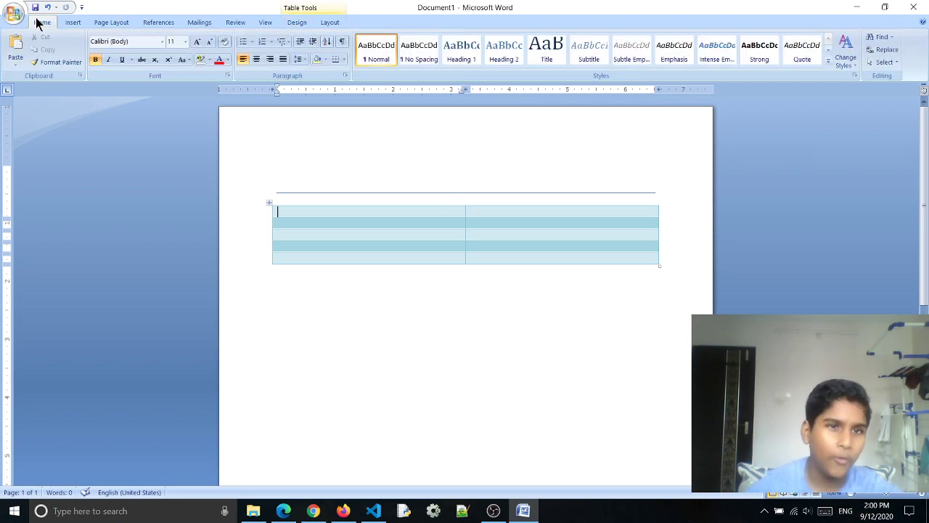
pyautogui.click(258, 59)
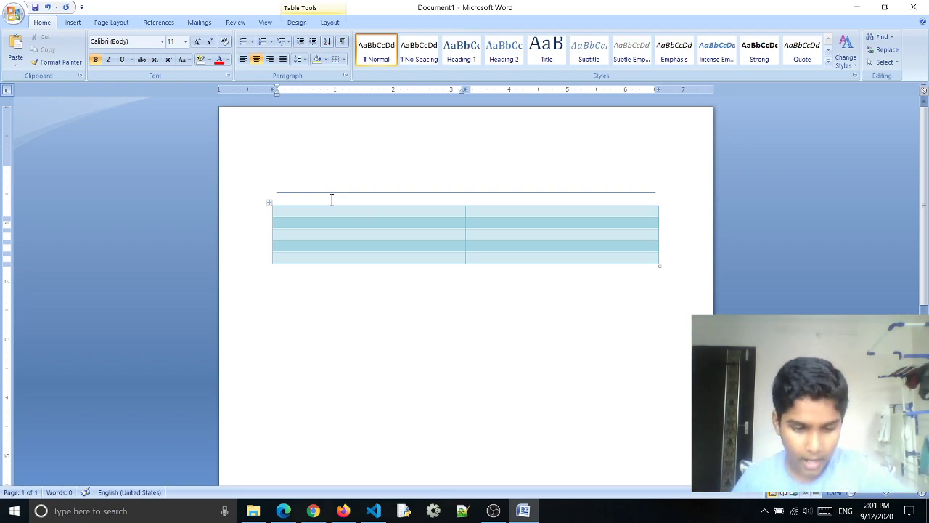
pyautogui.write('Mahi')
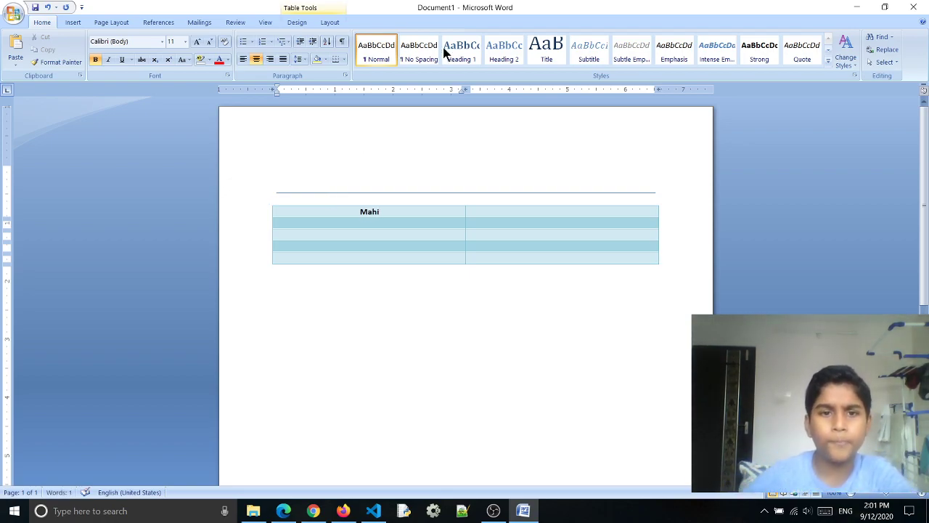
pyautogui.click(379, 223)
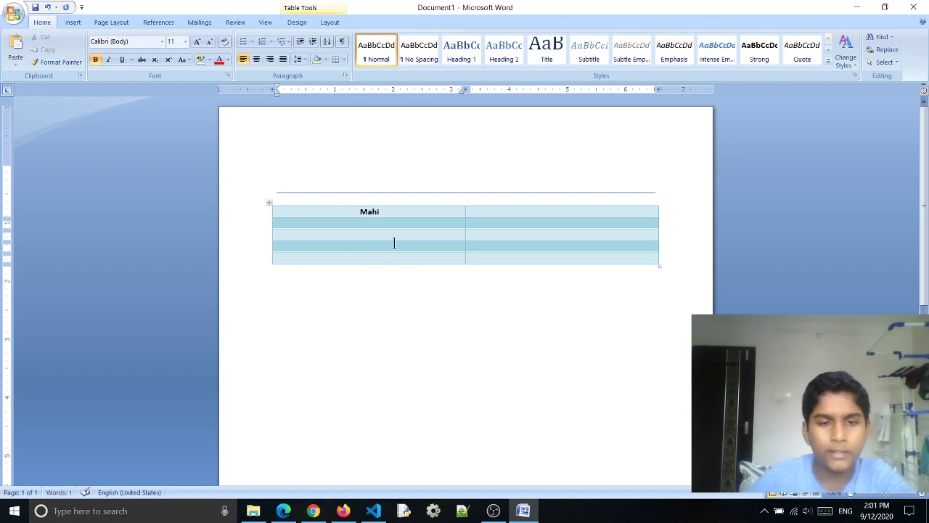
pyautogui.click(260, 60)
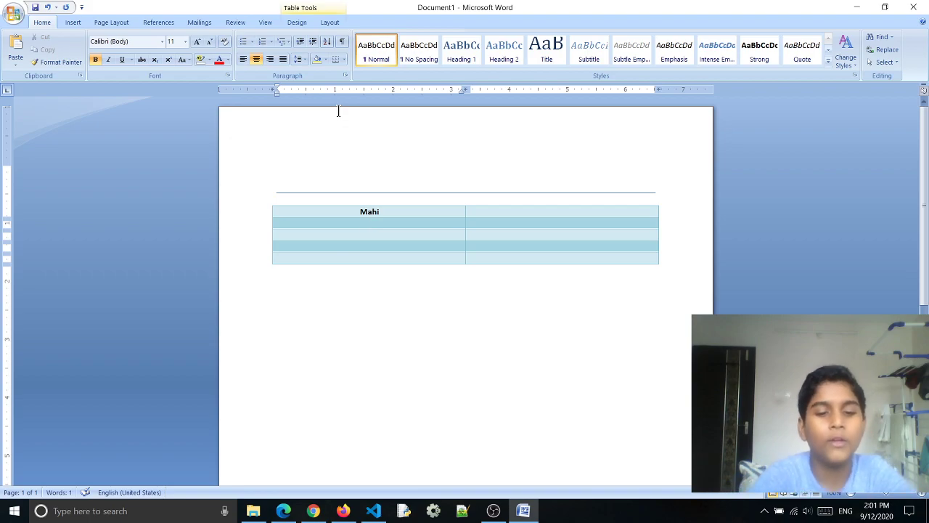
pyautogui.write('Ra')
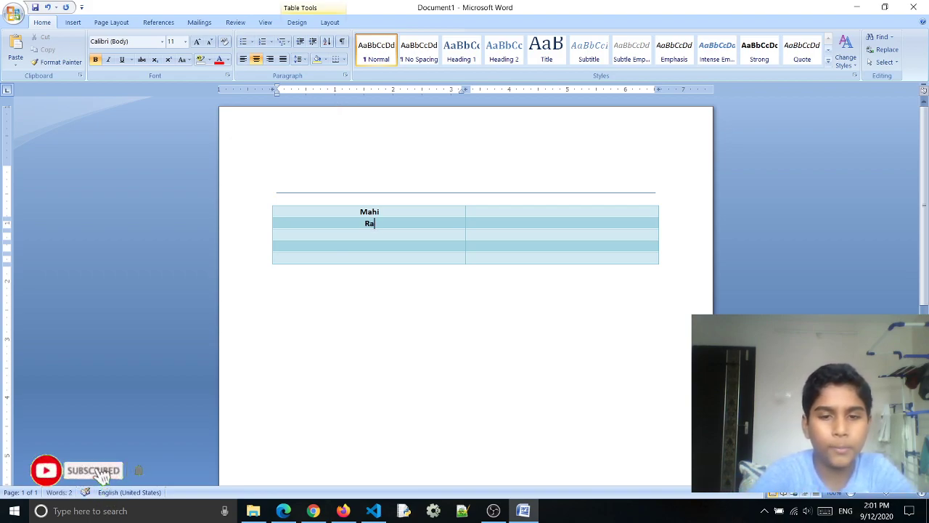
pyautogui.write('j')
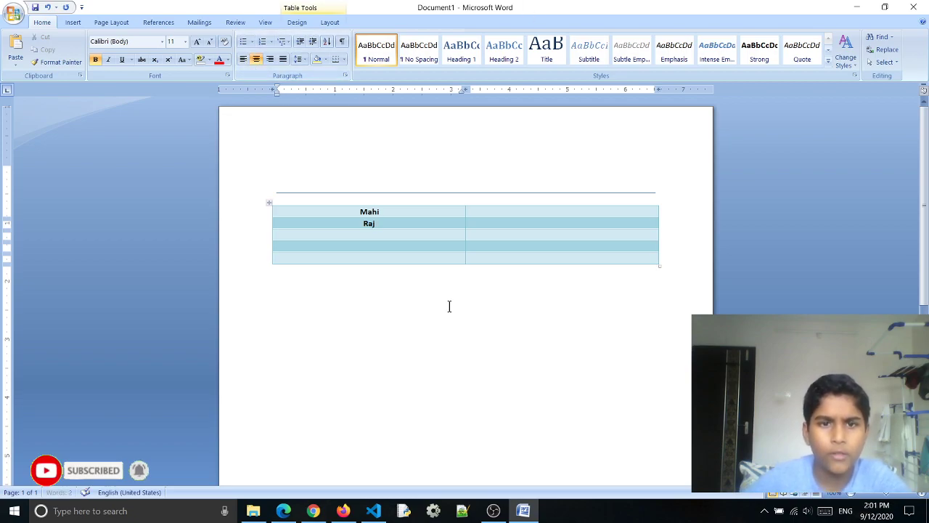
# Undo the name entry in the second row and erase the name in the table's first cell.
pyautogui.hotkey('ctrl', 'z')
pyautogui.click(415, 267)
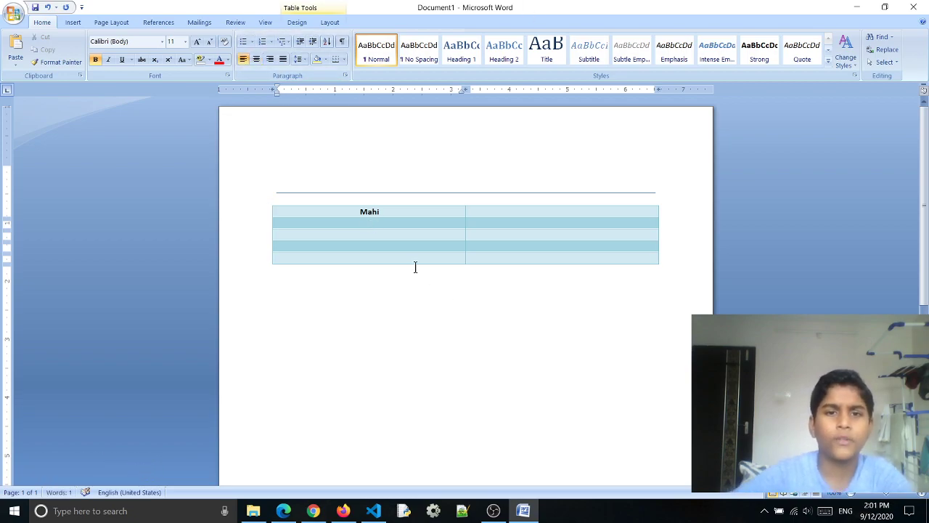
pyautogui.click(407, 210)
pyautogui.press('BackSpace')
pyautogui.press('BackSpace')
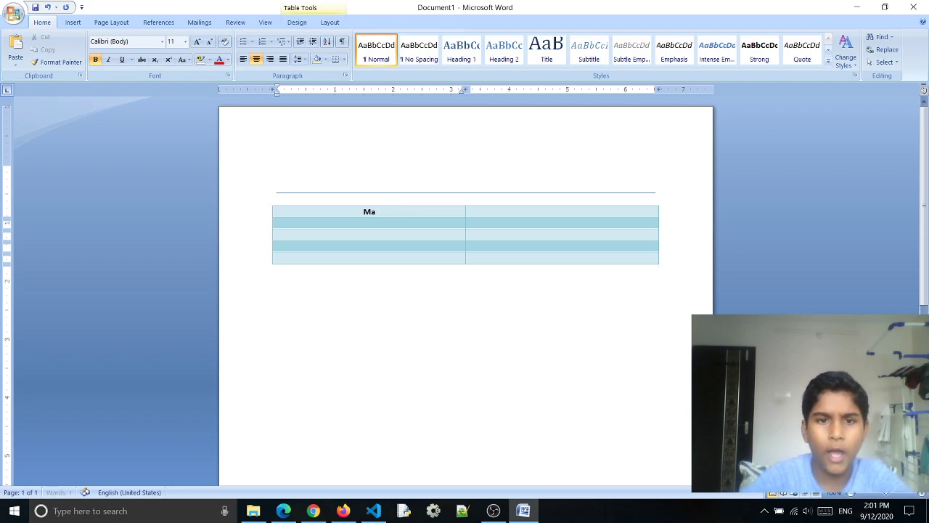
pyautogui.press('BackSpace')
pyautogui.press('BackSpace')
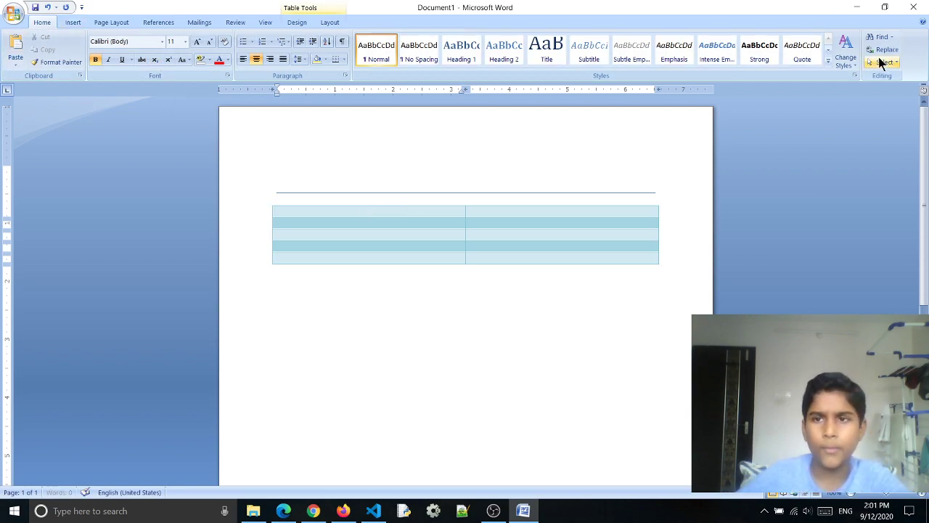
# Select the whole aqua table and delete it from the page.
pyautogui.click(66, 24)
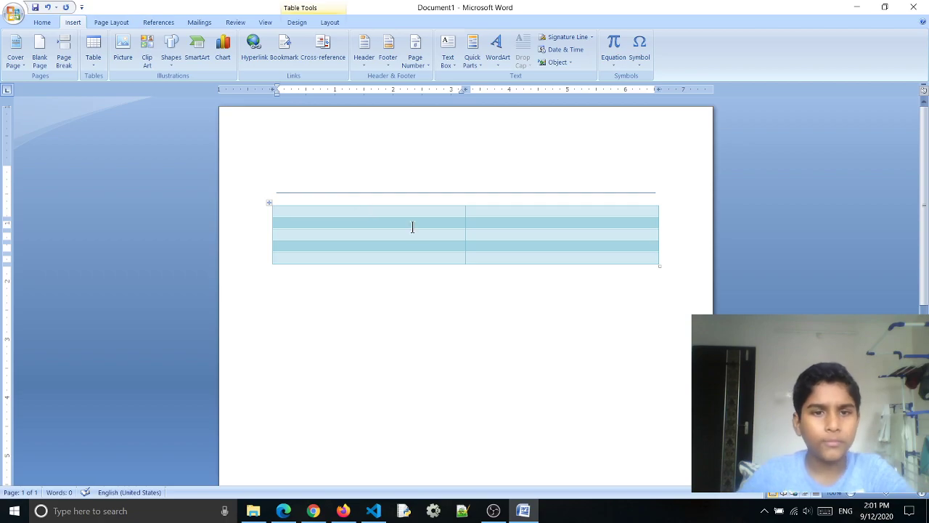
pyautogui.rightClick(520, 226)
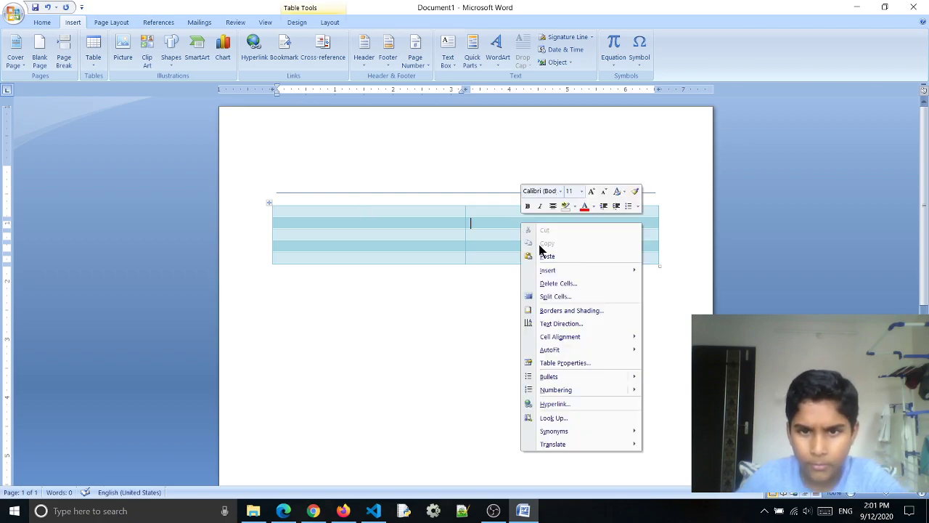
pyautogui.press('Escape')
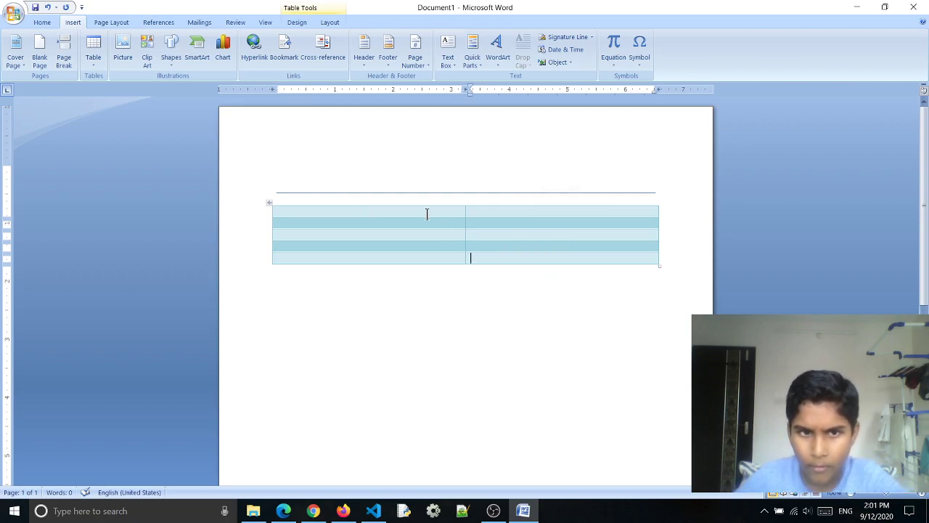
pyautogui.click(268, 204)
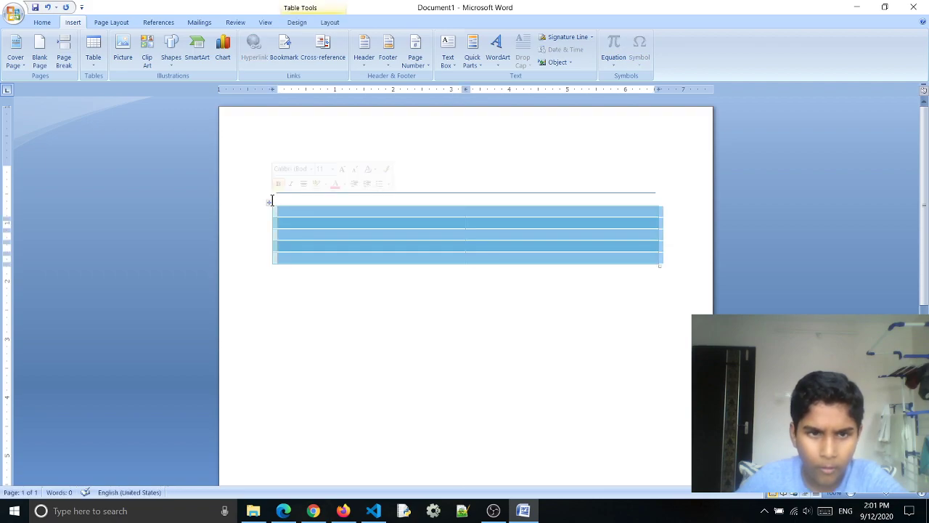
pyautogui.press('BackSpace')
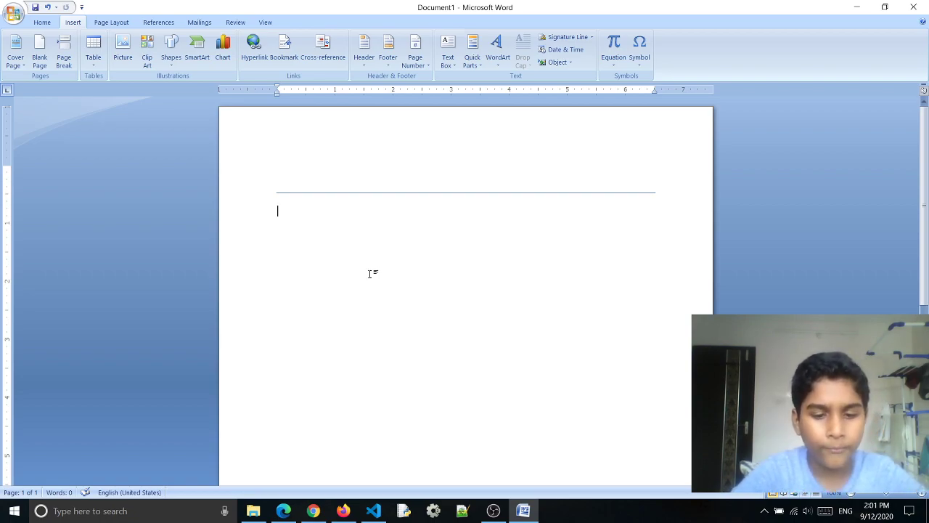
# Write the sentence "There was a old man" below the title line.
pyautogui.write('The')
pyautogui.write('re')
pyautogui.write(' We')
pyautogui.press('BackSpace')
pyautogui.press('BackSpace')
pyautogui.press('BackSpace')
pyautogui.write('was a old man')
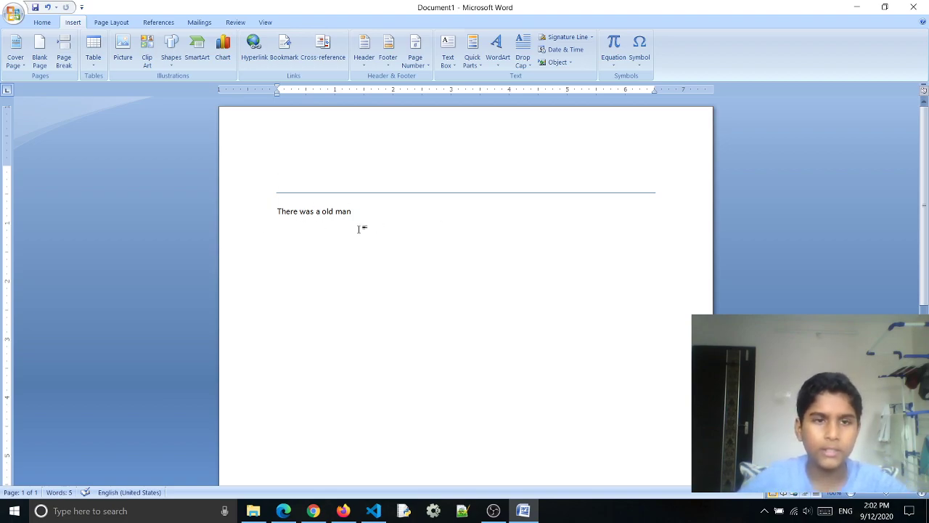
# Set the sentence's font size to 16 and correct "a" to the suggested "an".
pyautogui.moveTo(354, 212); pyautogui.dragTo(259, 218)
pyautogui.click(42, 21)
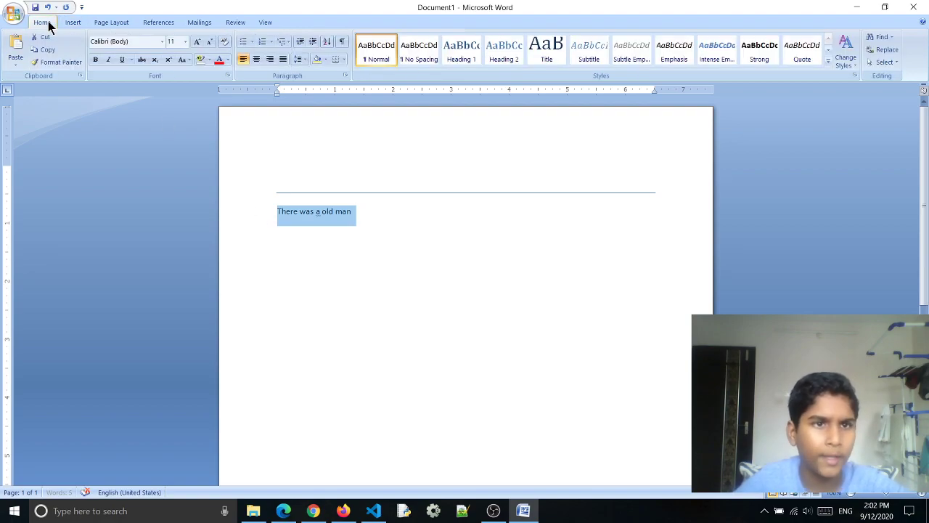
pyautogui.click(183, 44)
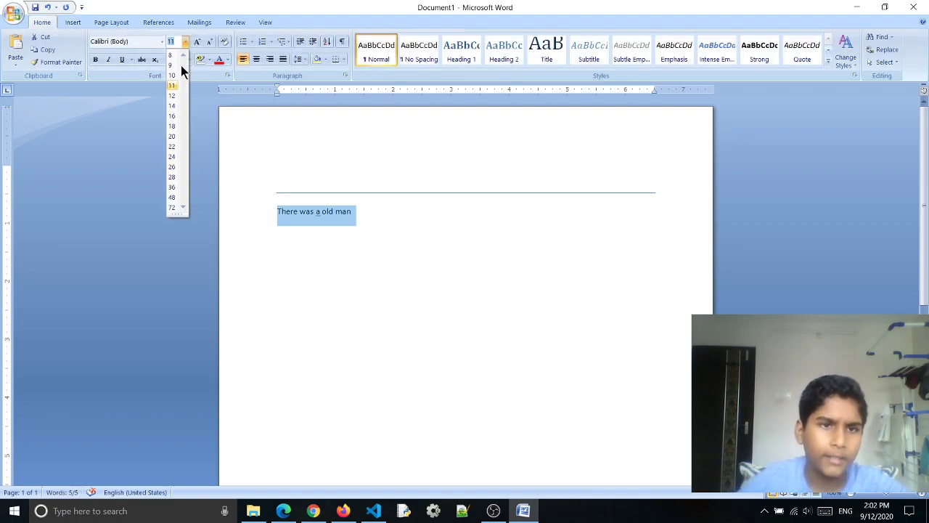
pyautogui.click(173, 118)
pyautogui.click(400, 231)
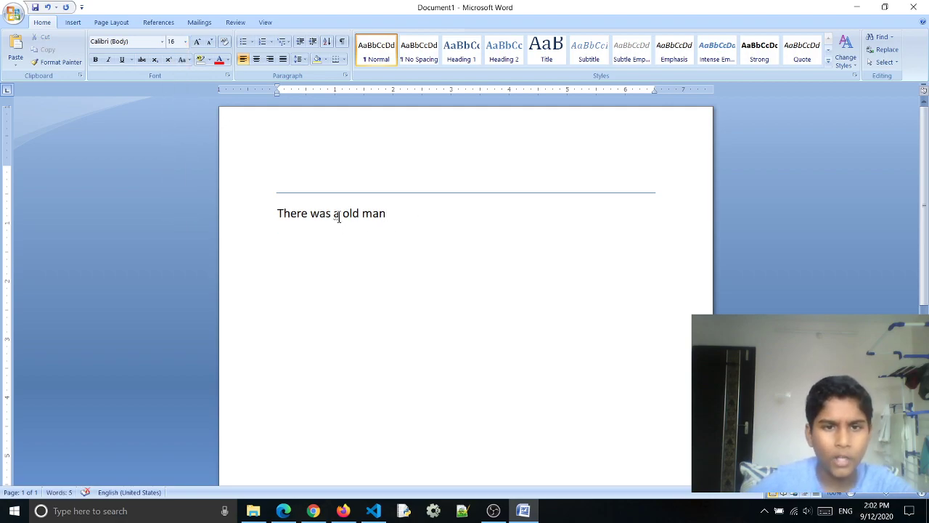
pyautogui.rightClick(338, 216)
pyautogui.click(363, 229)
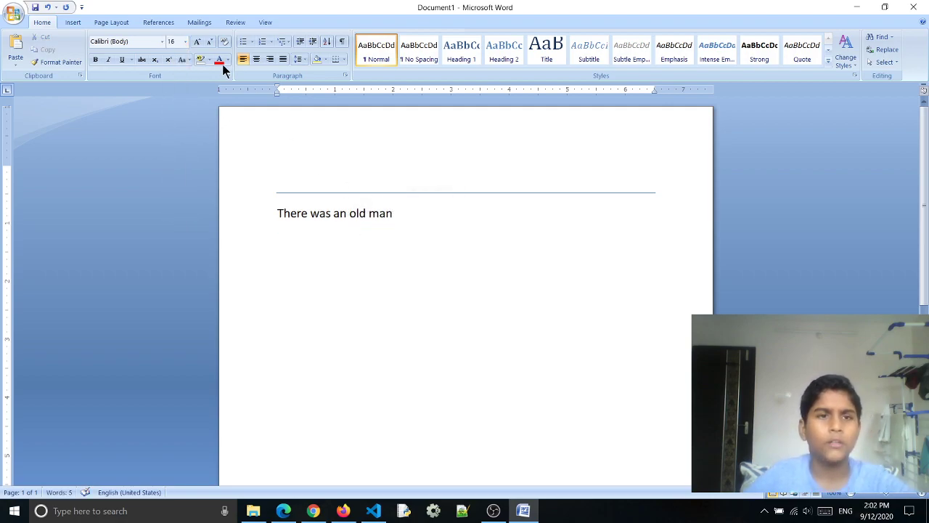
# Apply a Dropped drop cap to the sentence "There was an old man" and shrink the large letter slightly.
pyautogui.click(74, 23)
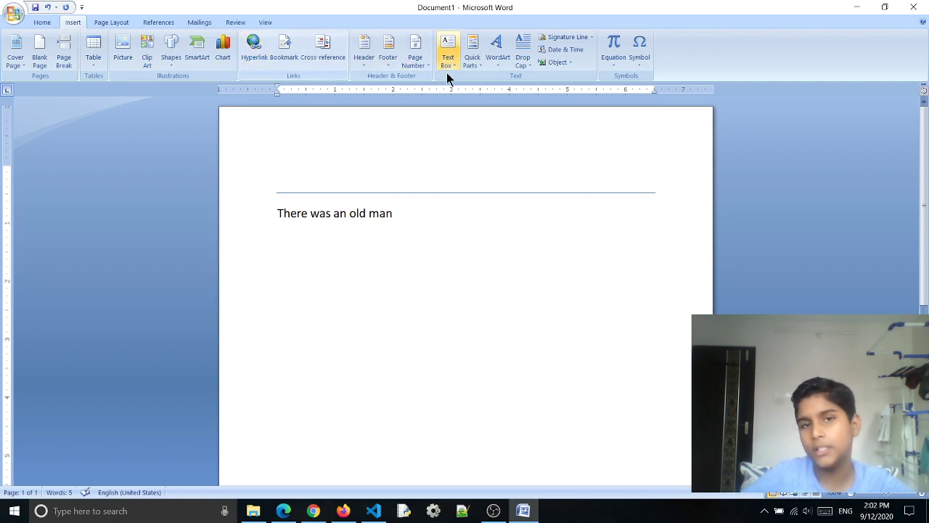
pyautogui.click(517, 61)
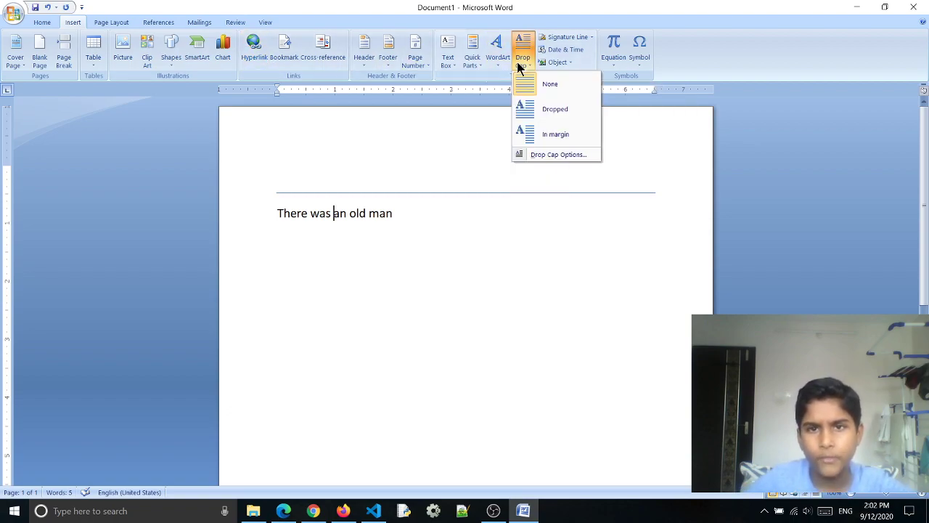
pyautogui.click(550, 116)
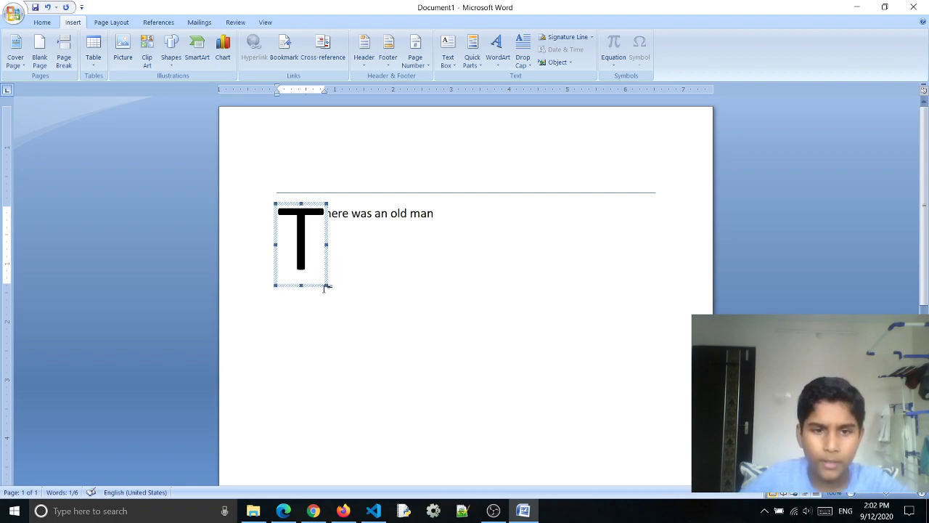
pyautogui.moveTo(325, 286); pyautogui.dragTo(317, 255)
pyautogui.click(366, 257)
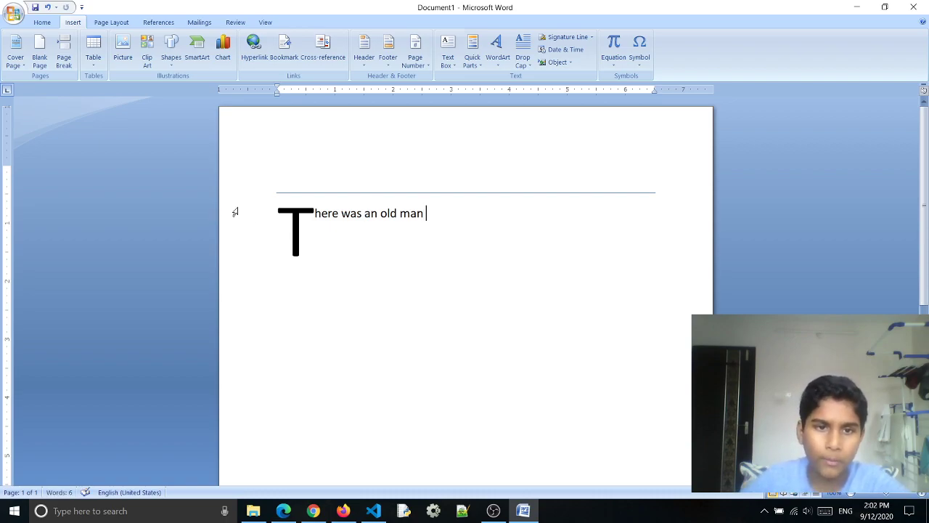
# Replace the drop cap letter "T" with "A".
pyautogui.press('Left')
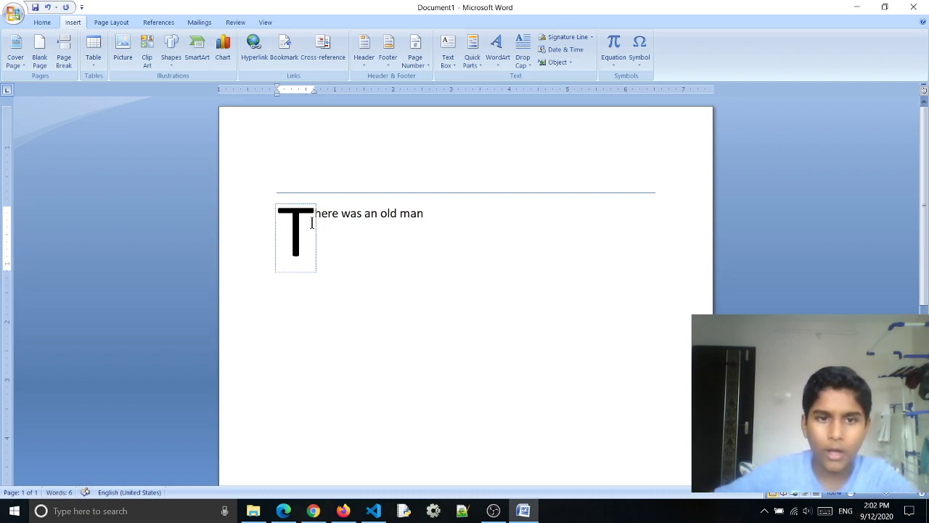
pyautogui.press('BackSpace')
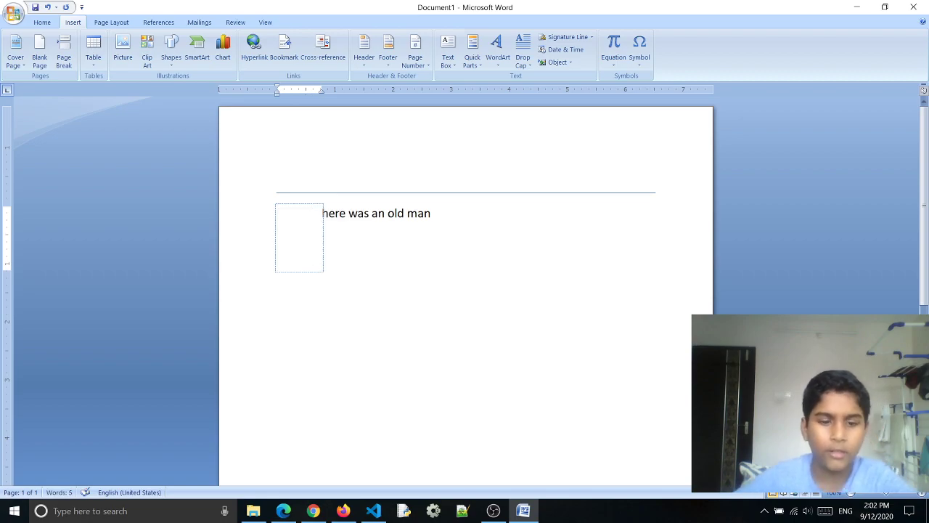
pyautogui.write('A')
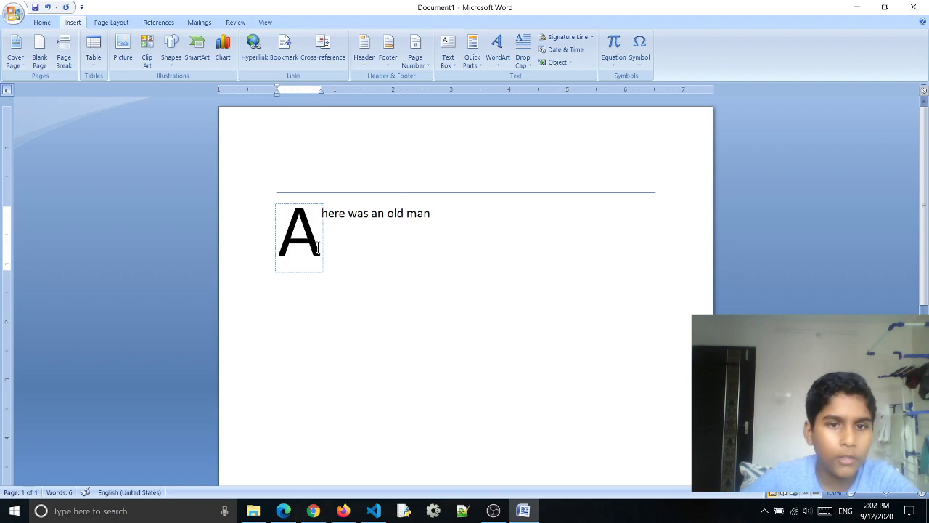
# Erase the drop cap letter and delete the rest of the sentence.
pyautogui.press('BackSpace')
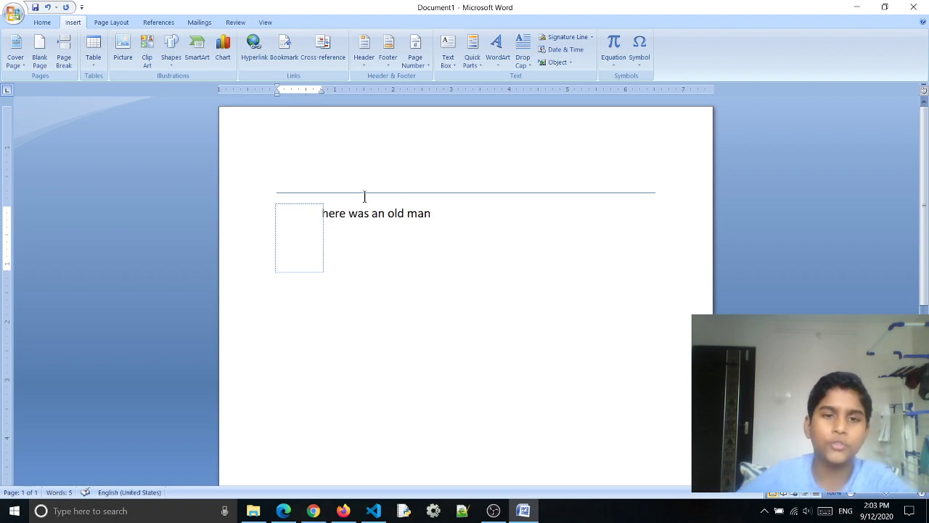
pyautogui.moveTo(446, 211); pyautogui.dragTo(2, 301)
pyautogui.press('BackSpace')
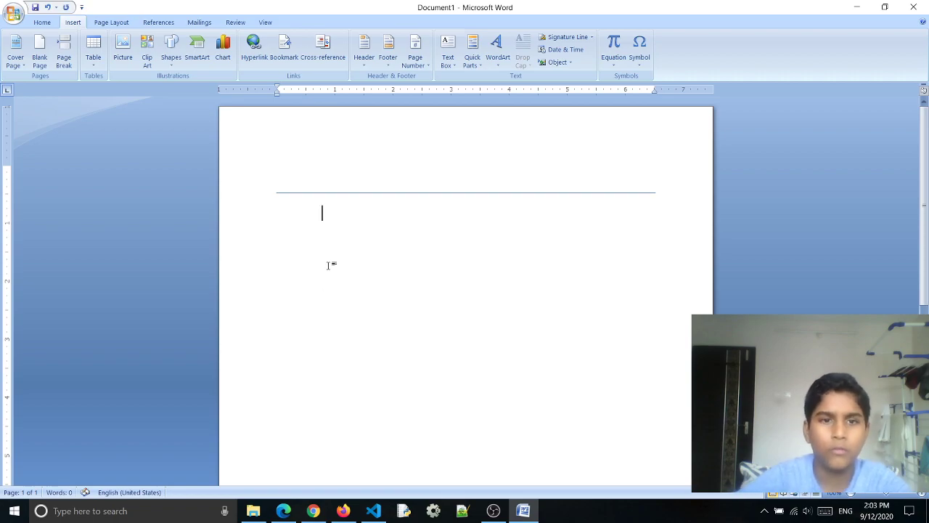
# Write "Word Art" below the title line.
pyautogui.click(505, 61)
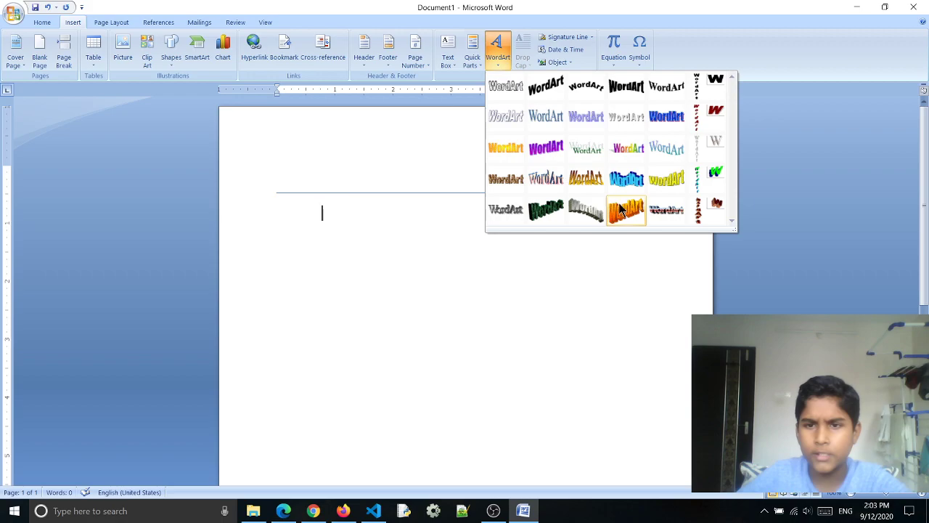
pyautogui.click(623, 264)
pyautogui.write('W')
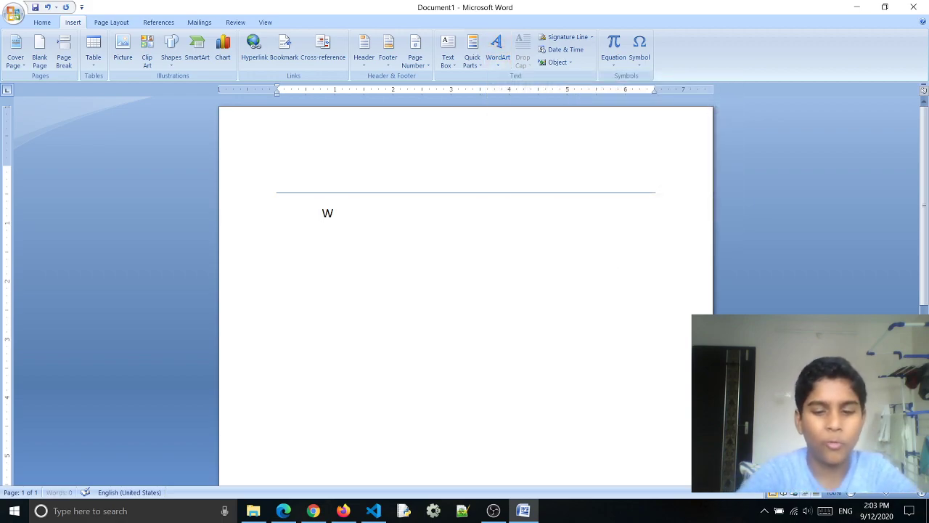
pyautogui.write('ord Art')
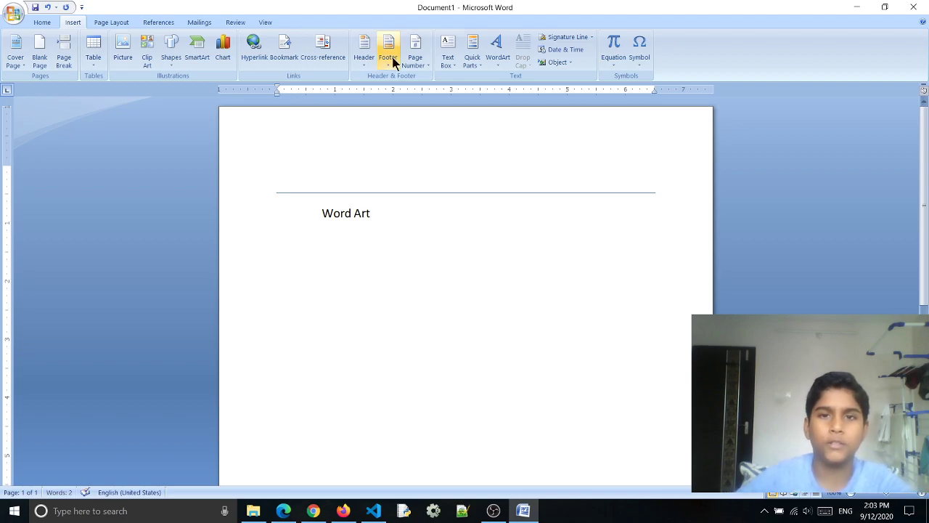
# Convert the "Word Art" text to WordArt with the slanted orange 3-D style, keeping the default font settings.
pyautogui.click(499, 50)
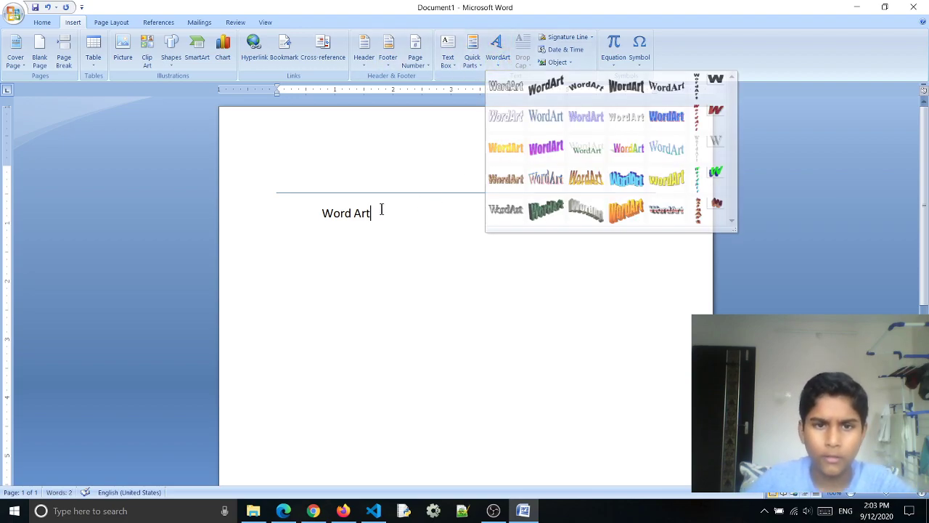
pyautogui.click(376, 216)
pyautogui.tripleClick(376, 216)
pyautogui.click(378, 215)
pyautogui.moveTo(378, 216); pyautogui.dragTo(334, 209)
pyautogui.click(496, 52)
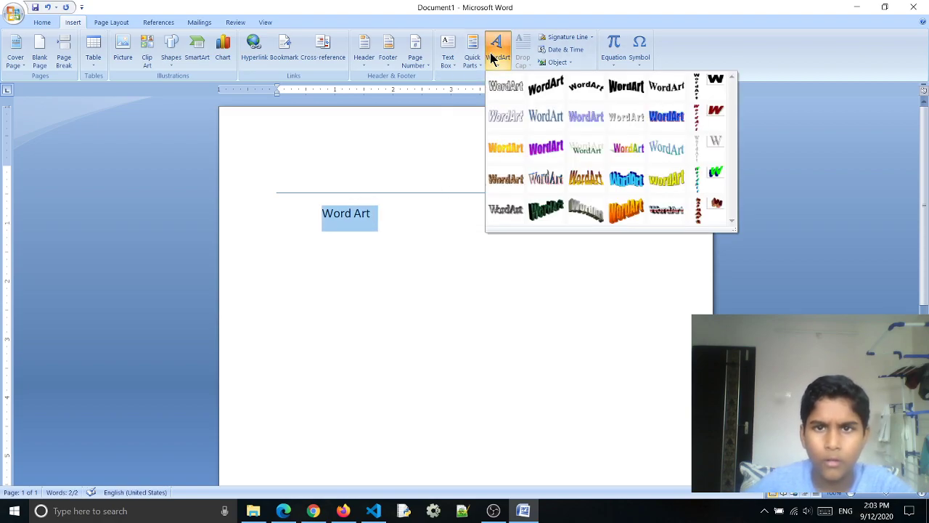
pyautogui.click(614, 218)
pyautogui.click(557, 350)
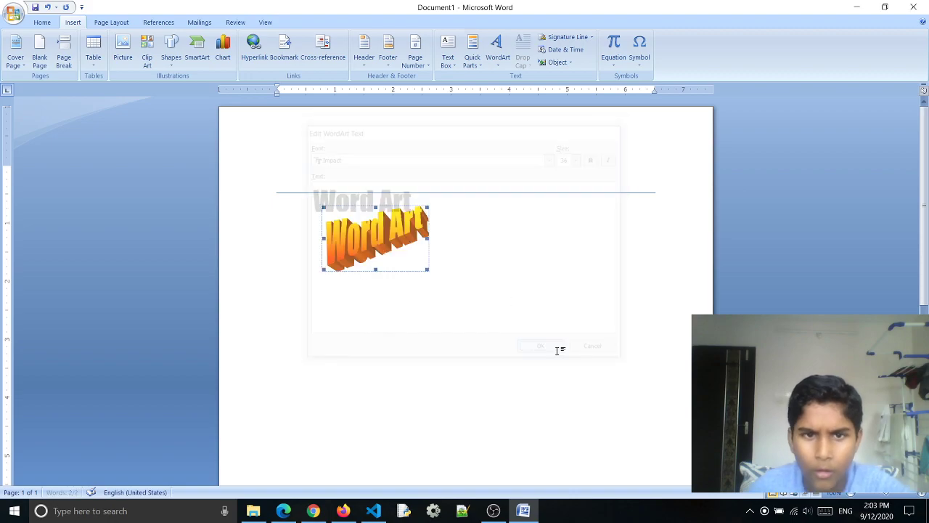
# Change the WordArt to the flat yellow-orange gradient style in the first column of the third row of styles.
pyautogui.click(425, 282)
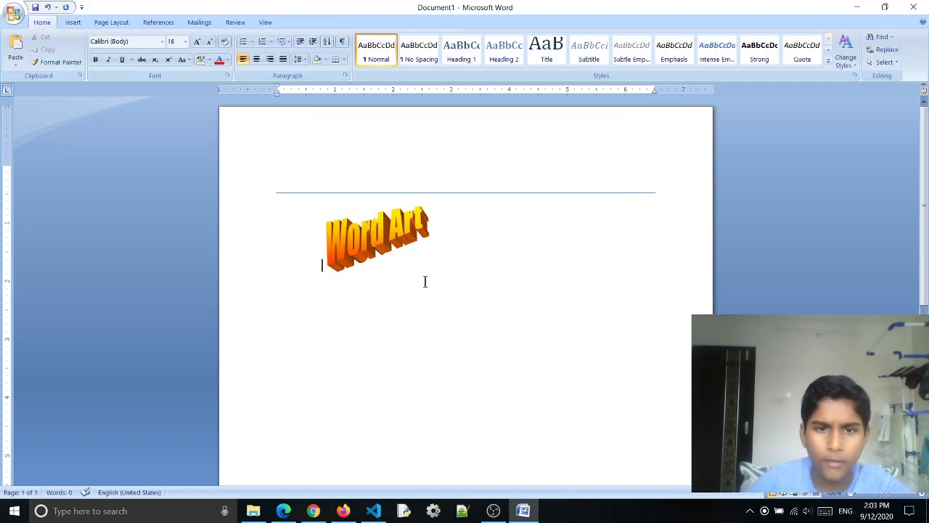
pyautogui.click(391, 250)
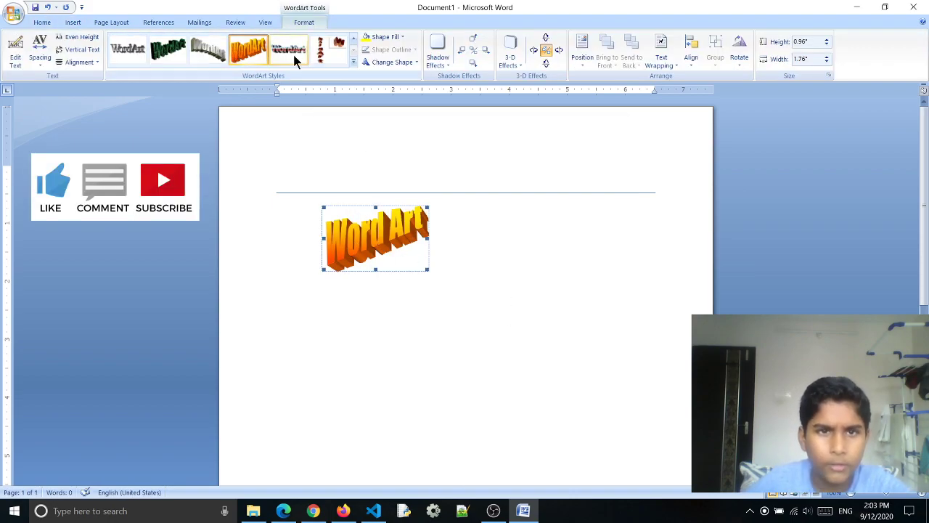
pyautogui.click(353, 61)
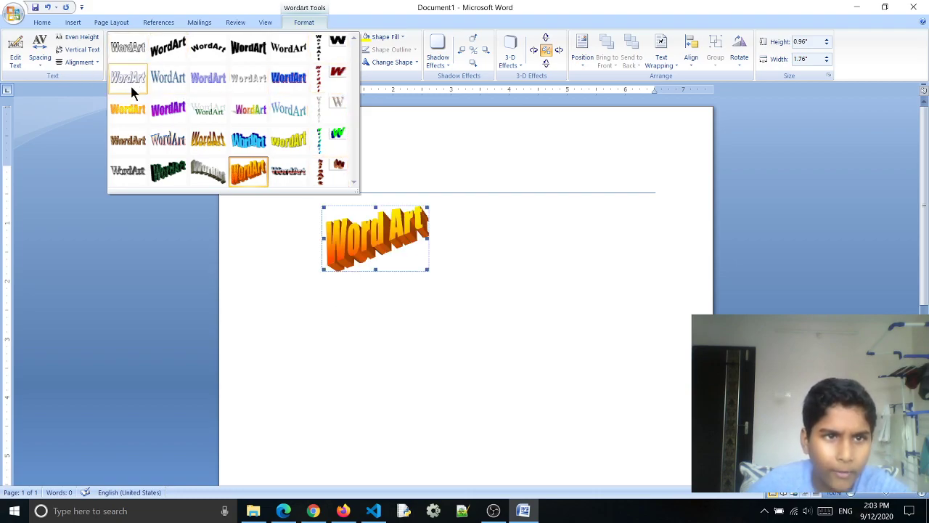
pyautogui.click(138, 111)
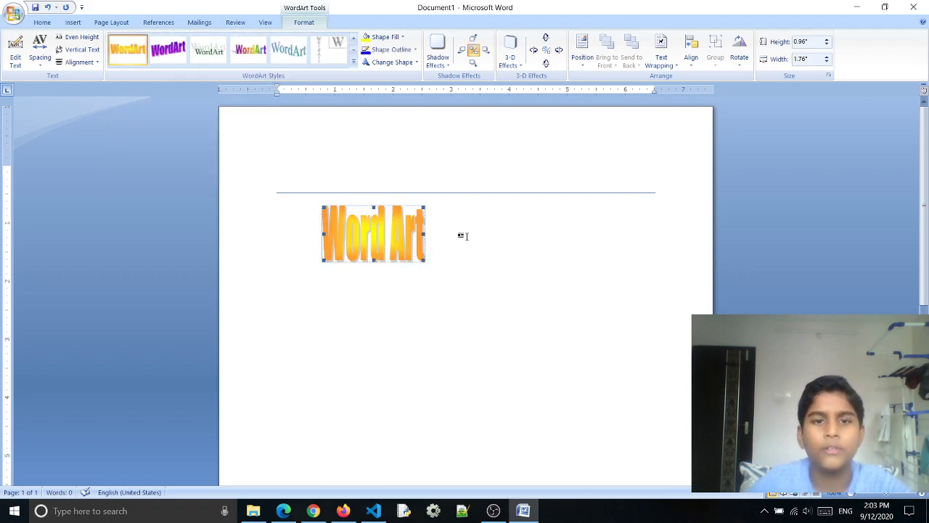
# Write "ok" after the WordArt, and delete both the text and the WordArt.
pyautogui.click(440, 231)
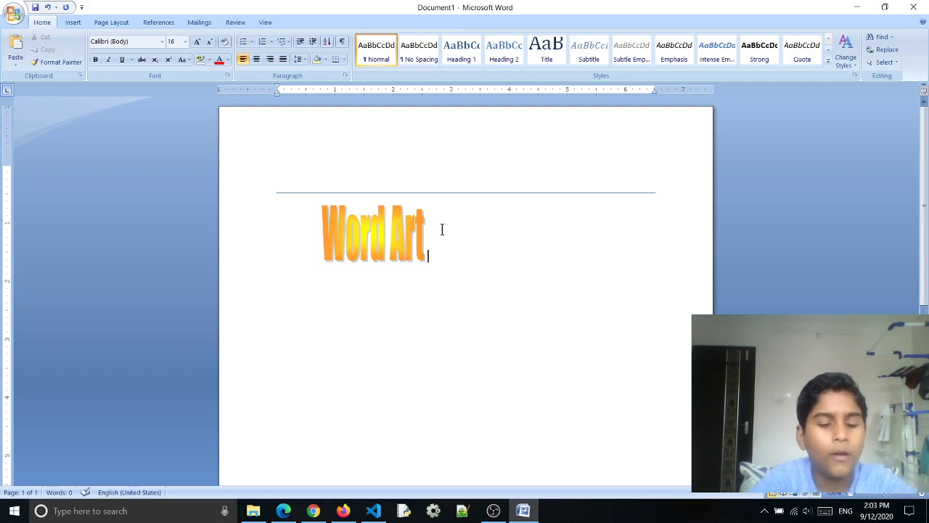
pyautogui.write('ok')
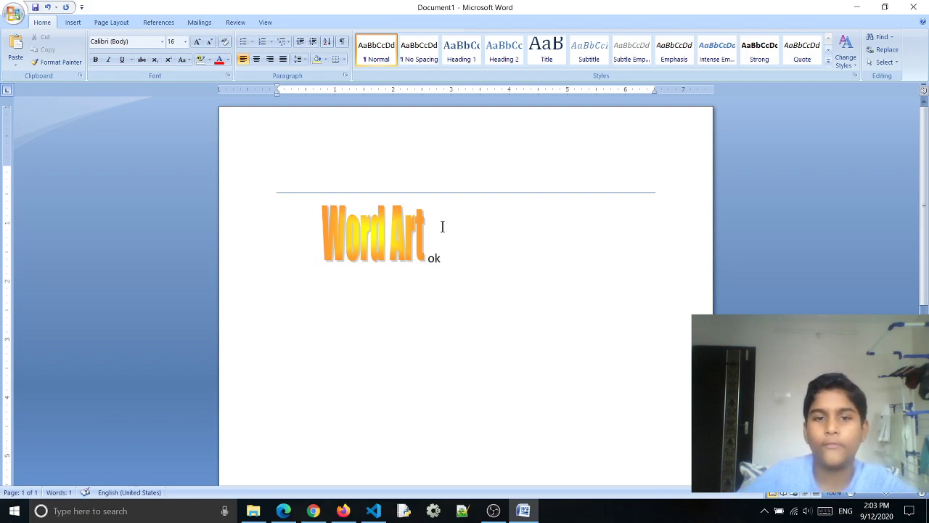
pyautogui.press('BackSpace')
pyautogui.press('BackSpace')
pyautogui.press('BackSpace')
pyautogui.press('BackSpace')
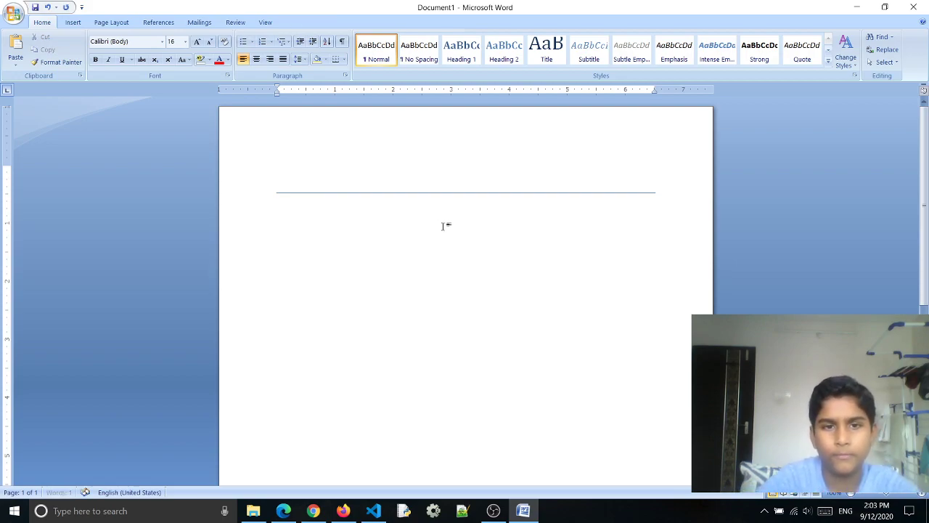
# Open the page border settings, try the Box, 3-D and Custom settings, and choose Shadow.
pyautogui.click(92, 23)
pyautogui.click(77, 24)
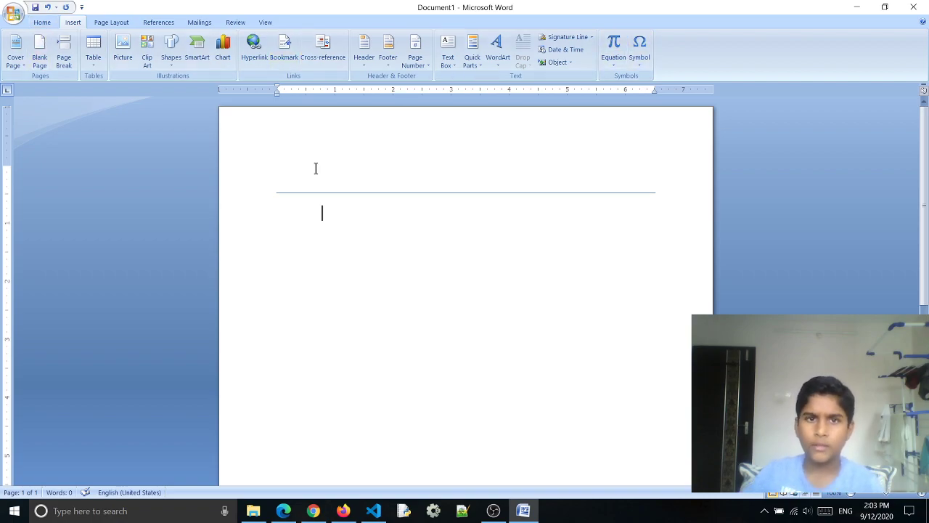
pyautogui.click(117, 26)
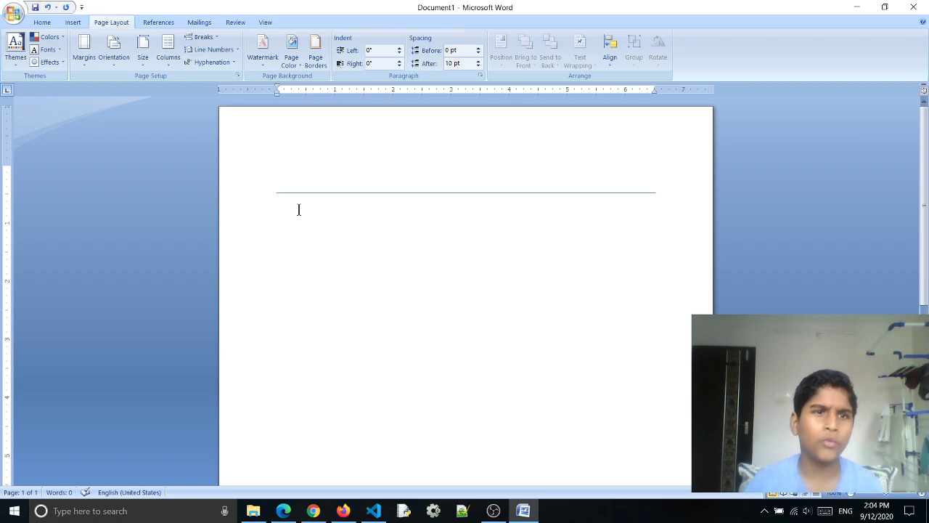
pyautogui.click(312, 62)
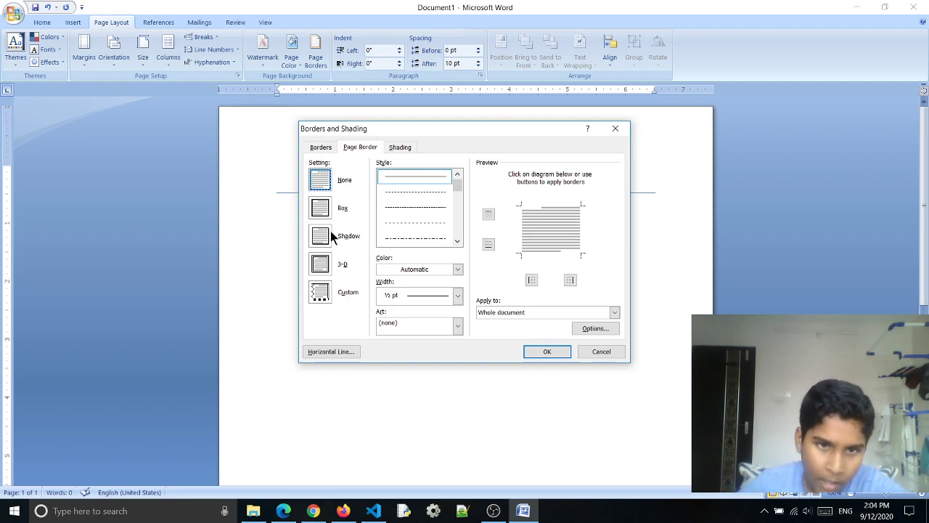
pyautogui.click(321, 209)
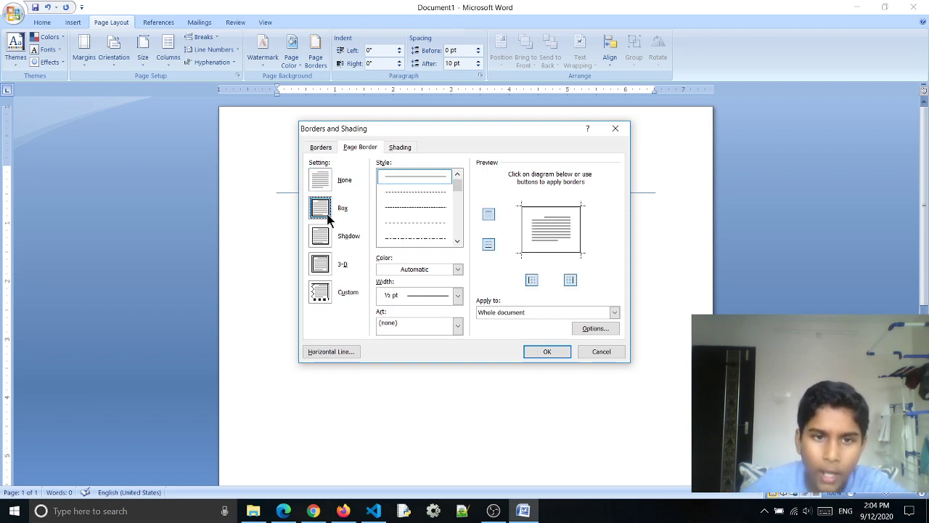
pyautogui.click(320, 264)
pyautogui.click(321, 294)
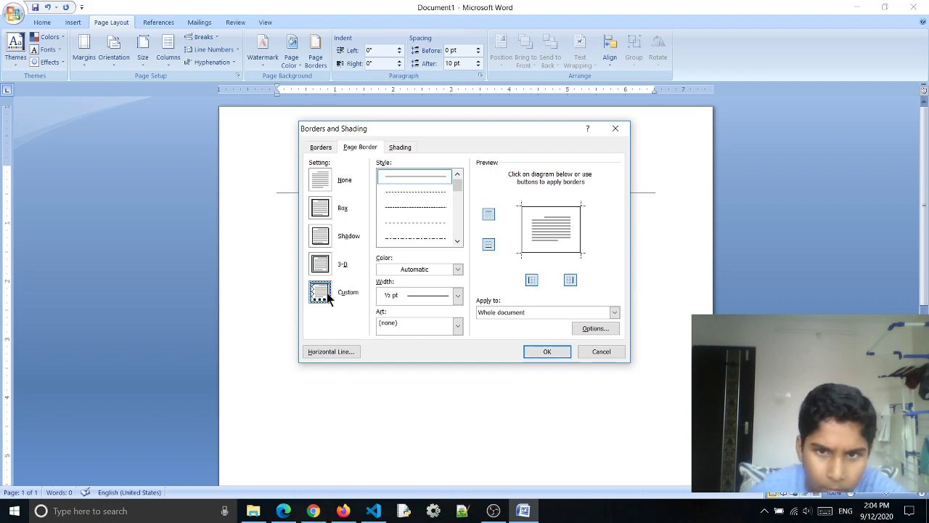
pyautogui.click(322, 264)
pyautogui.click(322, 236)
# Set the page border's line style to the fine dashed line, fourth in the list, and its color to red.
pyautogui.click(457, 241)
pyautogui.click(457, 241)
pyautogui.click(457, 241)
pyautogui.click(456, 241)
pyautogui.click(457, 241)
pyautogui.click(456, 241)
pyautogui.click(457, 241)
pyautogui.click(457, 241)
pyautogui.click(457, 241)
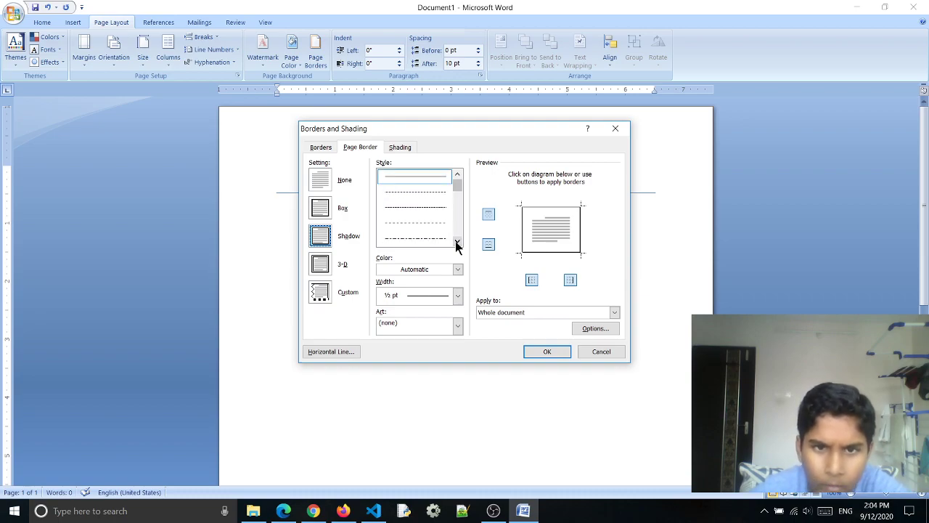
pyautogui.click(417, 224)
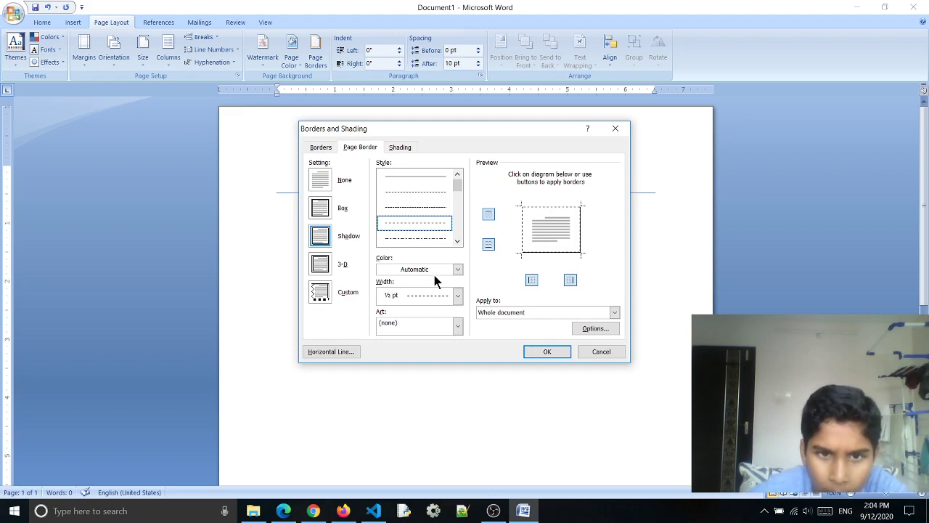
pyautogui.click(458, 270)
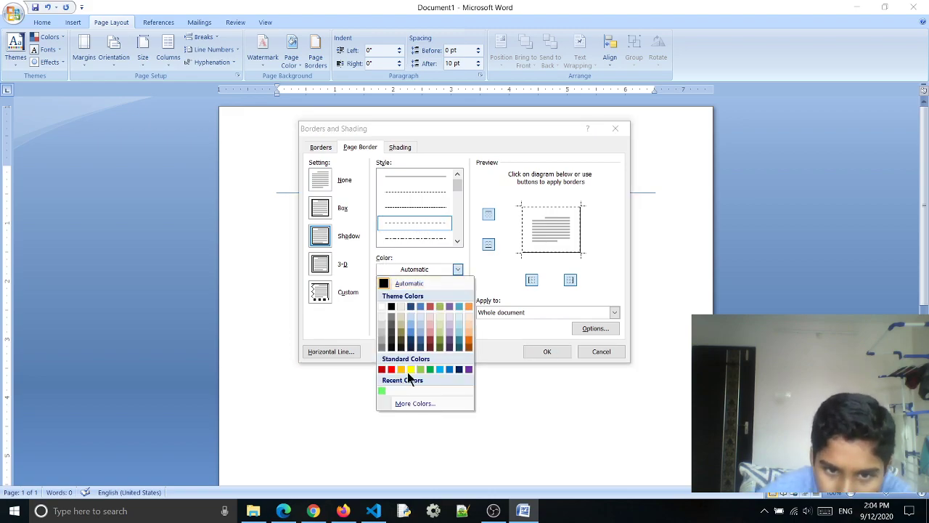
pyautogui.click(381, 369)
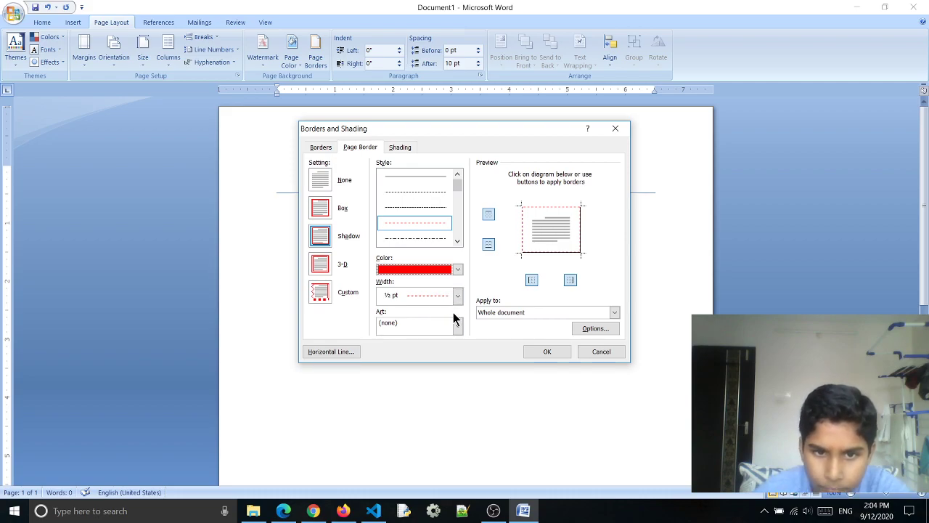
# View which parts of the document the page border can apply to, and check its margin options.
pyautogui.click(613, 312)
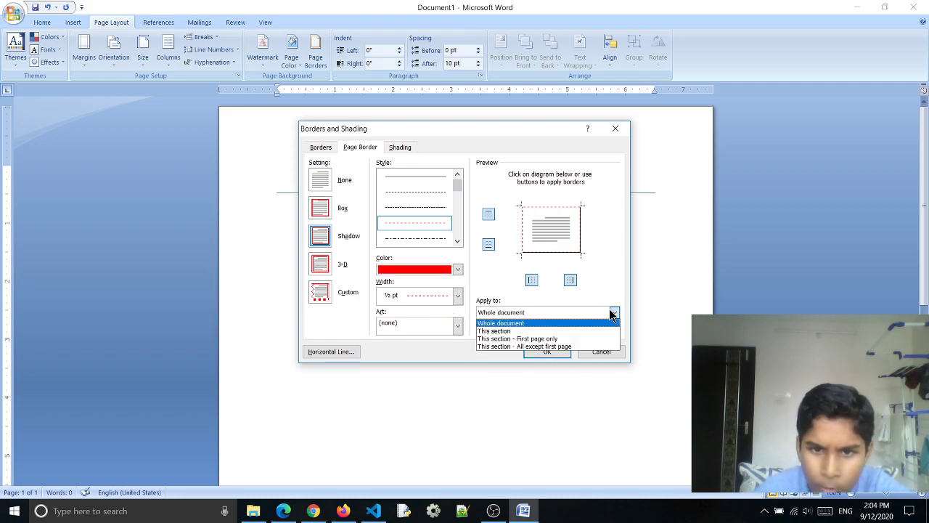
pyautogui.click(554, 309)
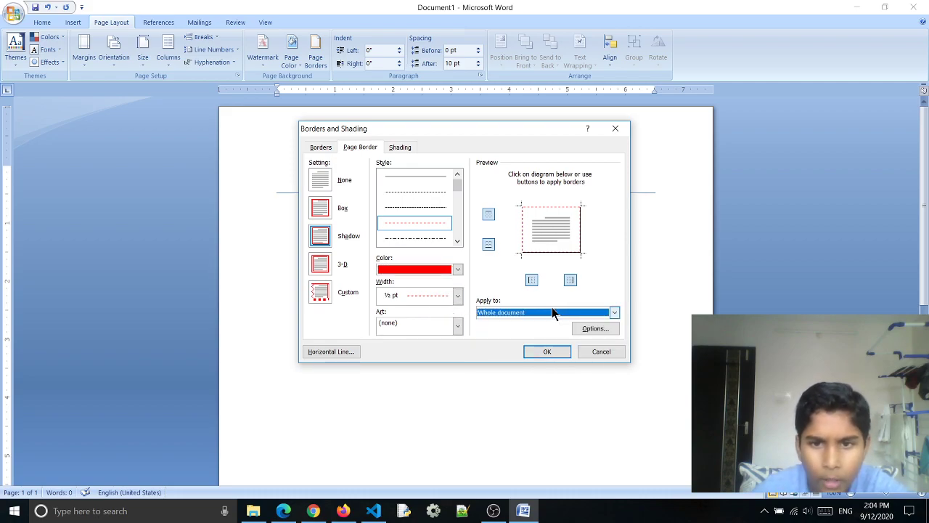
pyautogui.click(594, 328)
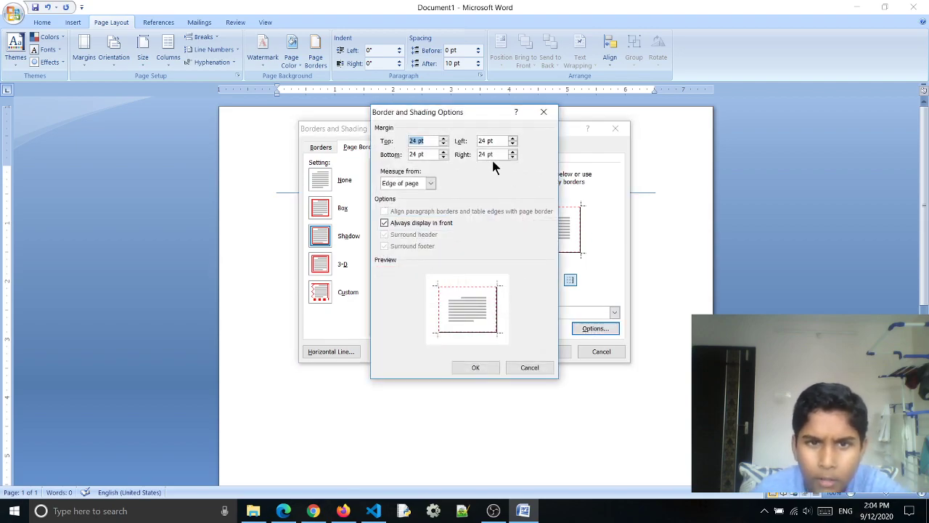
pyautogui.click(544, 113)
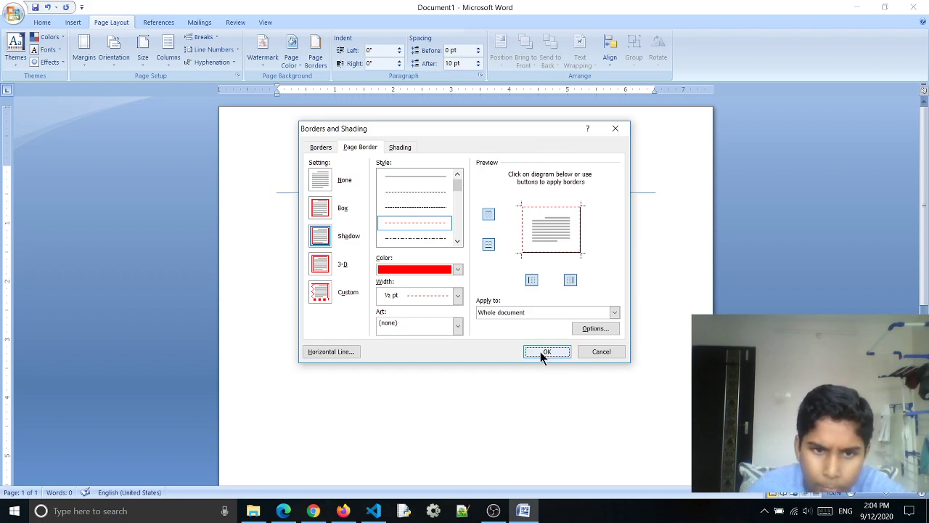
# Insert the blue arrow horizontal line with tick marks from the Horizontal Line gallery.
pyautogui.click(333, 351)
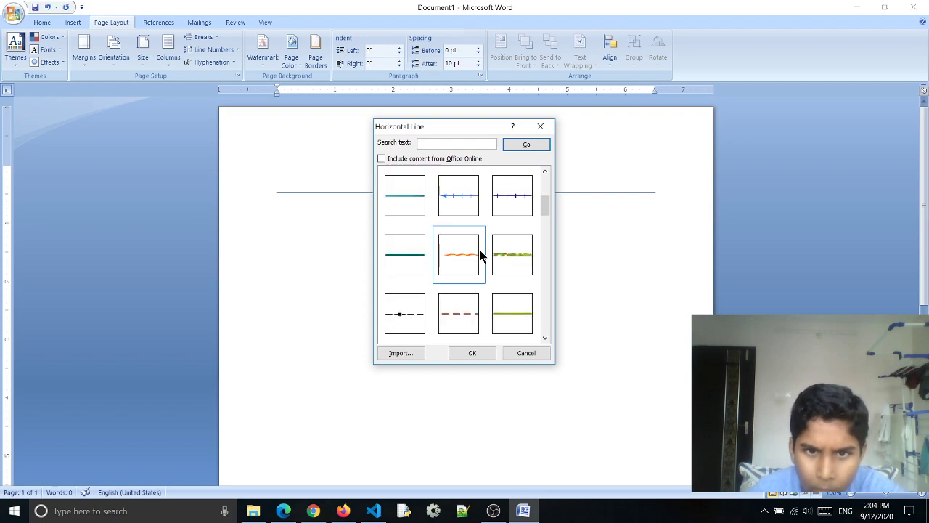
pyautogui.click(461, 206)
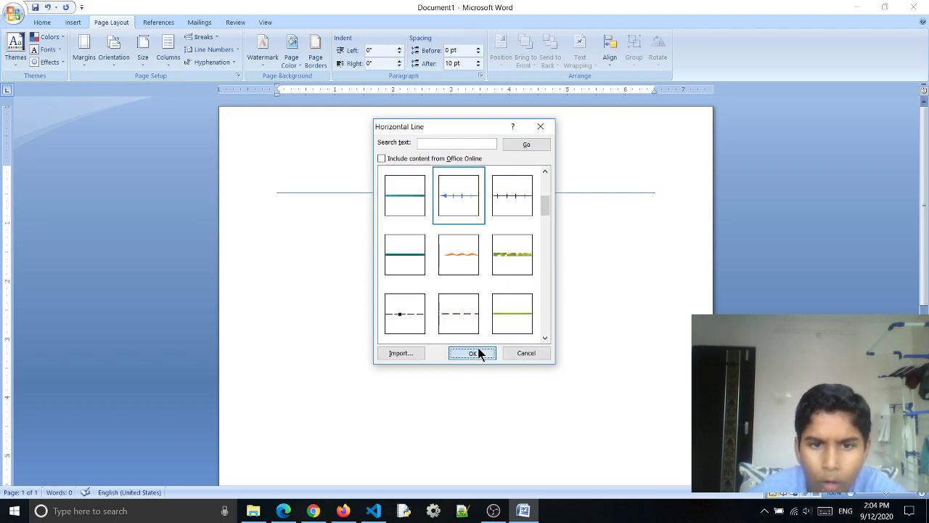
pyautogui.click(480, 353)
# Remove the empty drop cap frame beside the blue arrow line.
pyautogui.moveTo(324, 223); pyautogui.dragTo(583, 218)
pyautogui.rightClick(580, 228)
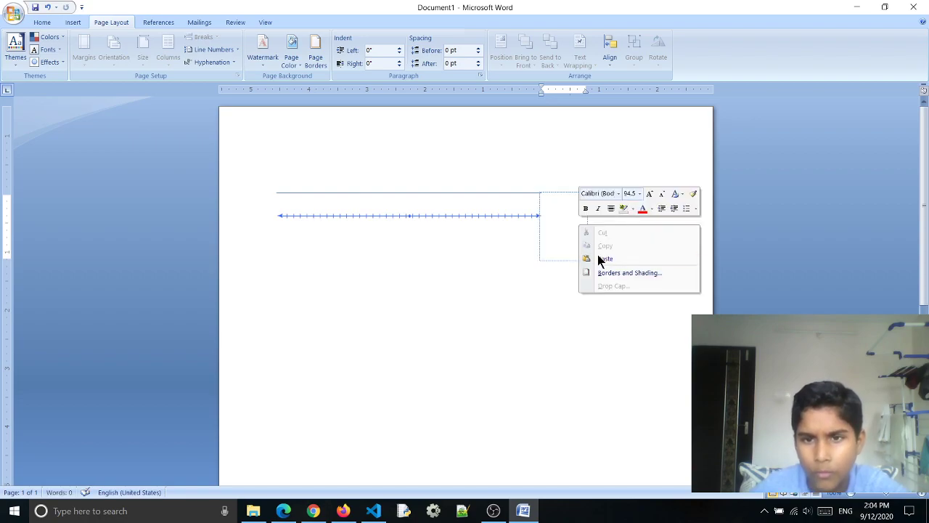
pyautogui.click(568, 245)
pyautogui.rightClick(569, 240)
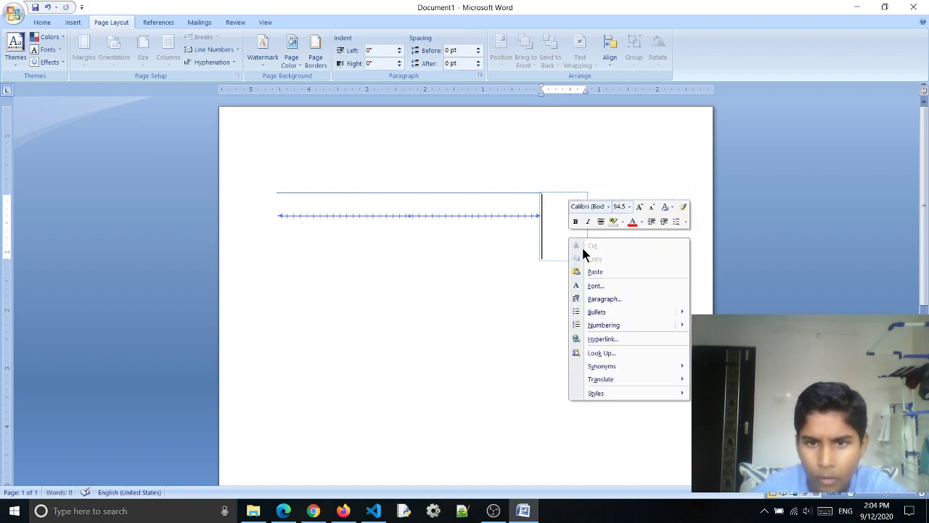
pyautogui.click(526, 213)
pyautogui.moveTo(594, 222); pyautogui.dragTo(534, 237)
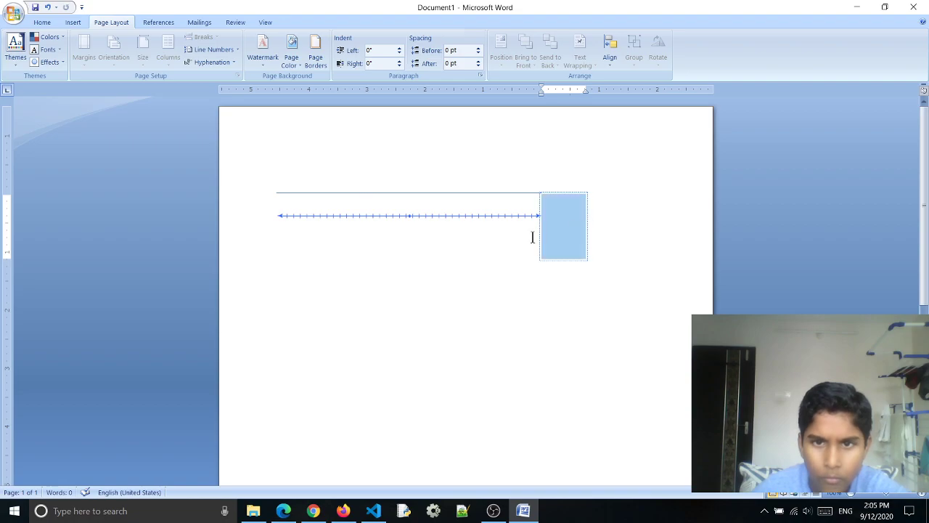
pyautogui.click(529, 247)
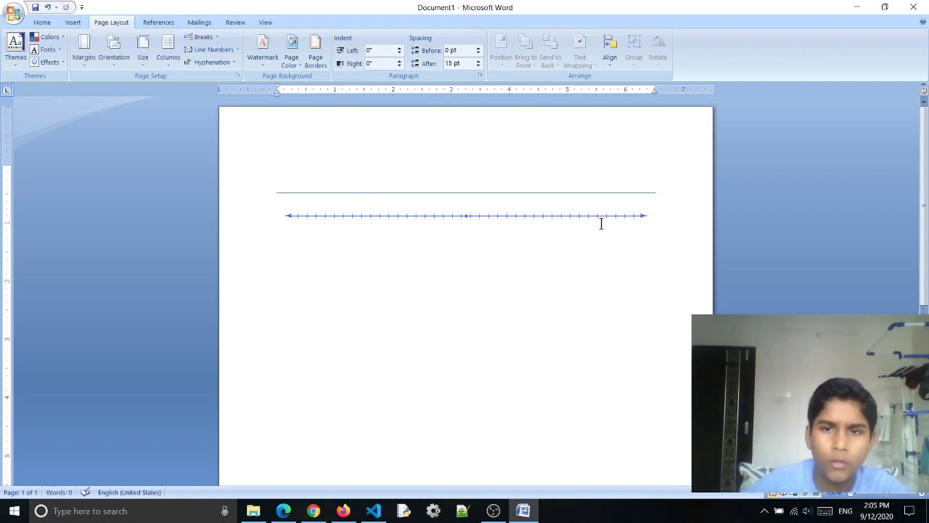
# Make the blue arrow line taller, and undo that height change.
pyautogui.click(512, 217)
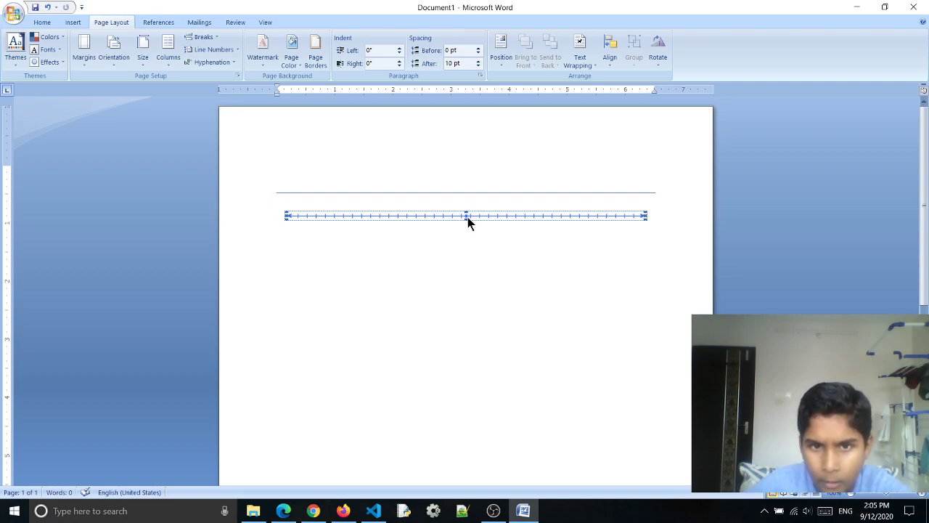
pyautogui.moveTo(469, 262); pyautogui.dragTo(471, 247)
pyautogui.click(477, 283)
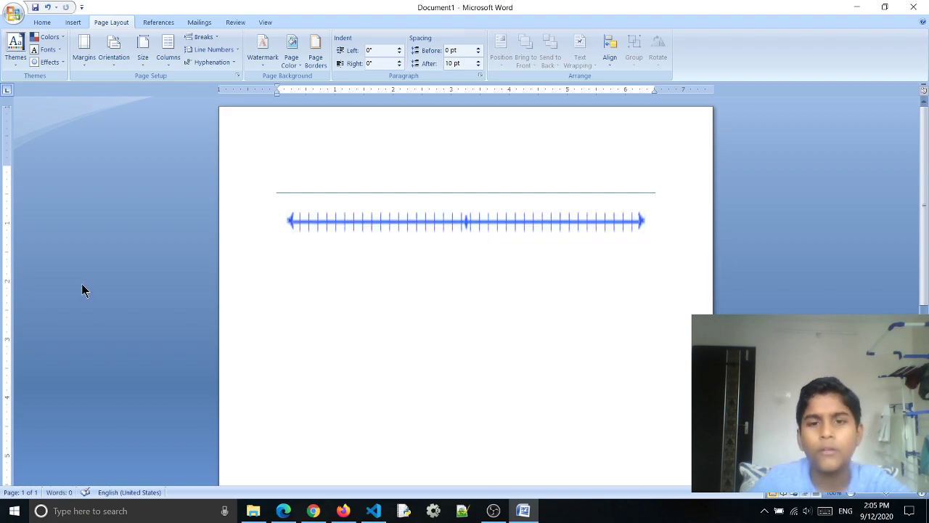
pyautogui.click(637, 221)
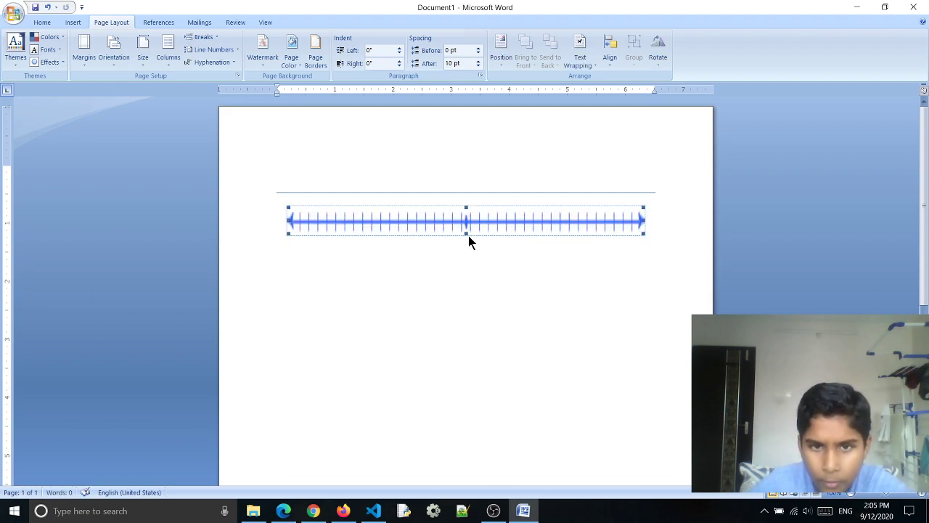
pyautogui.hotkey('ctrl', 'z')
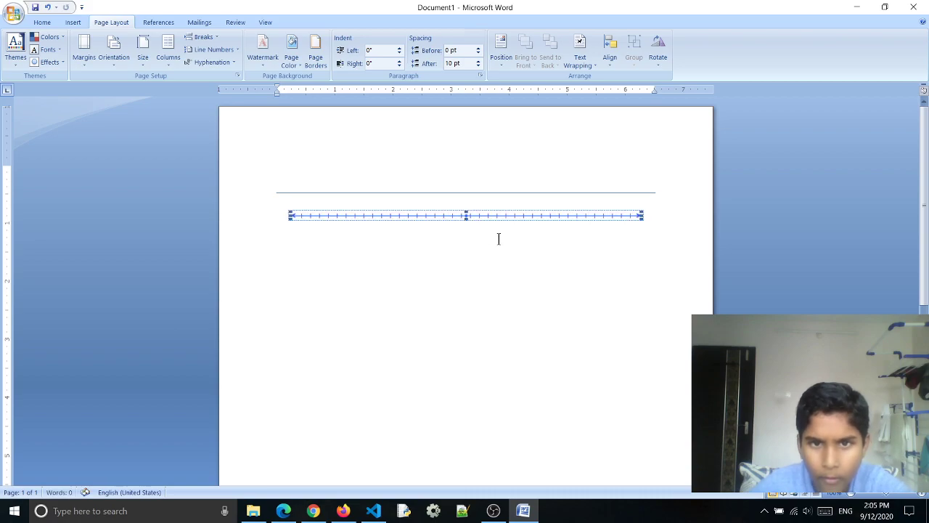
# Cut the blue arrow horizontal line out of the document.
pyautogui.click(492, 222)
pyautogui.click(482, 218)
pyautogui.rightClick(482, 218)
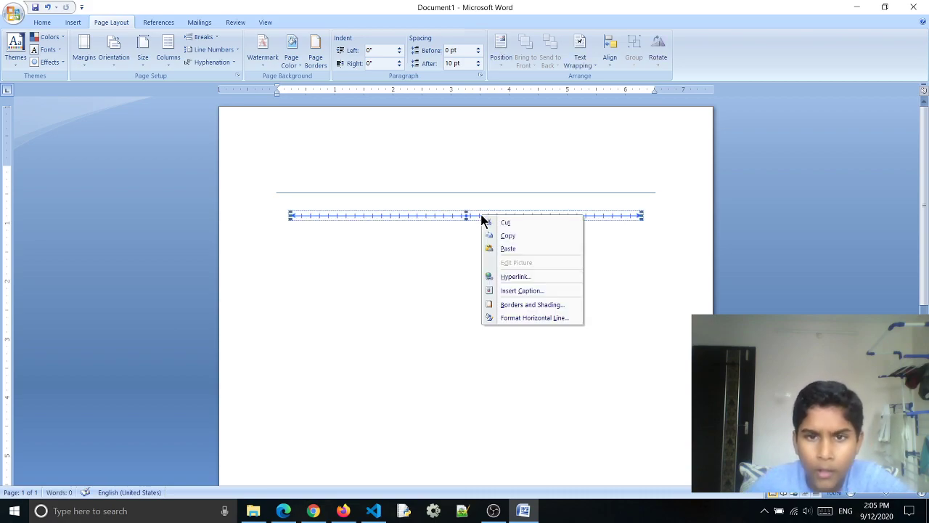
pyautogui.click(497, 223)
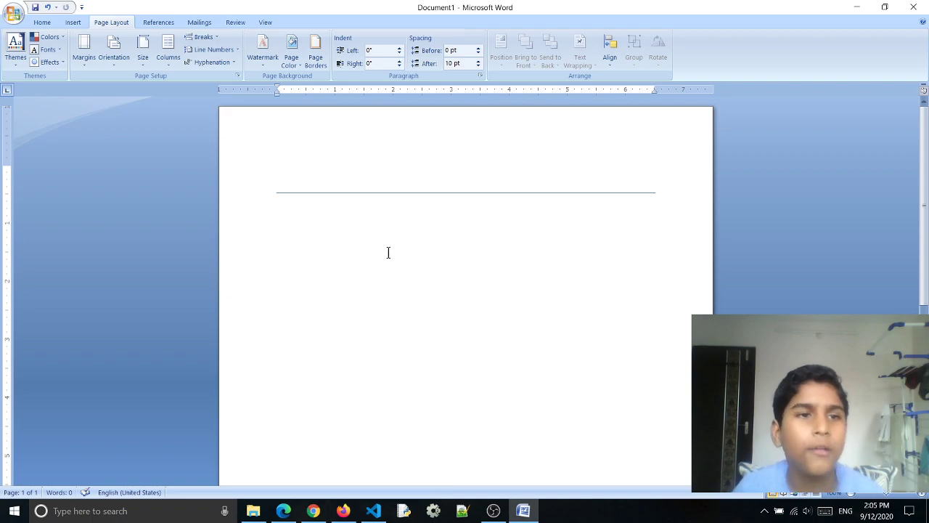
# Set the page color to black and write the sample text "gfghdcs" on it.
pyautogui.click(301, 63)
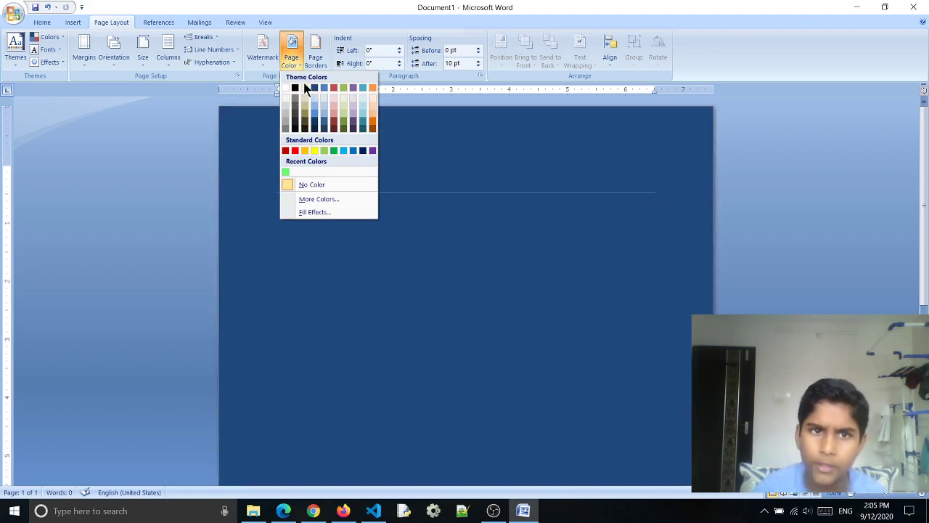
pyautogui.click(294, 88)
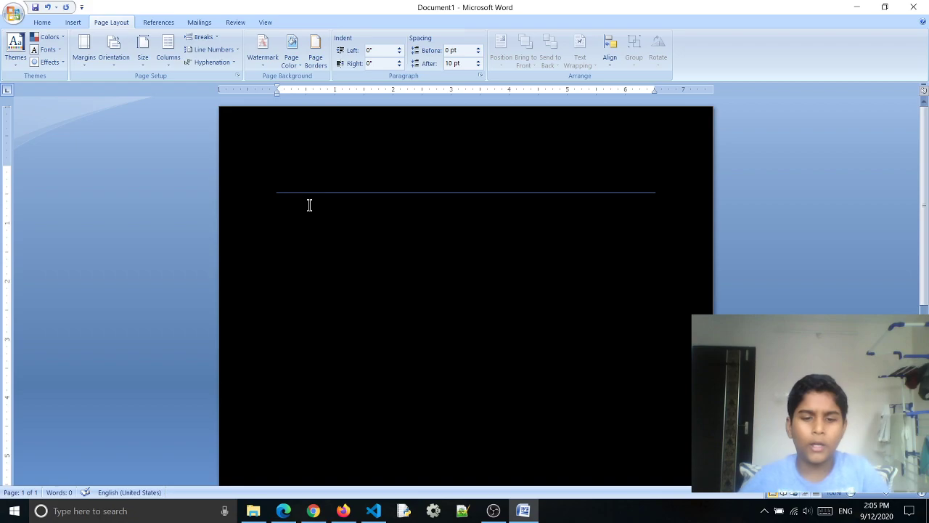
pyautogui.write('g')
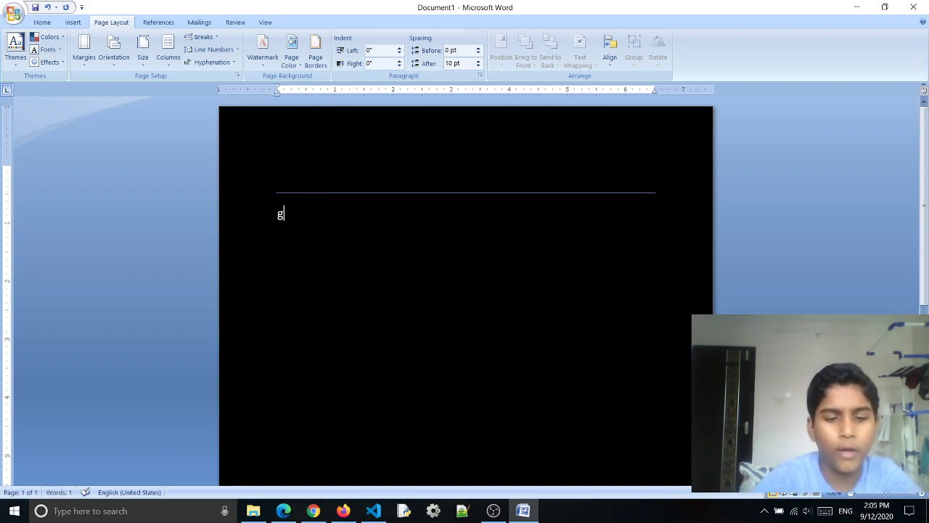
pyautogui.write('ghdcs')
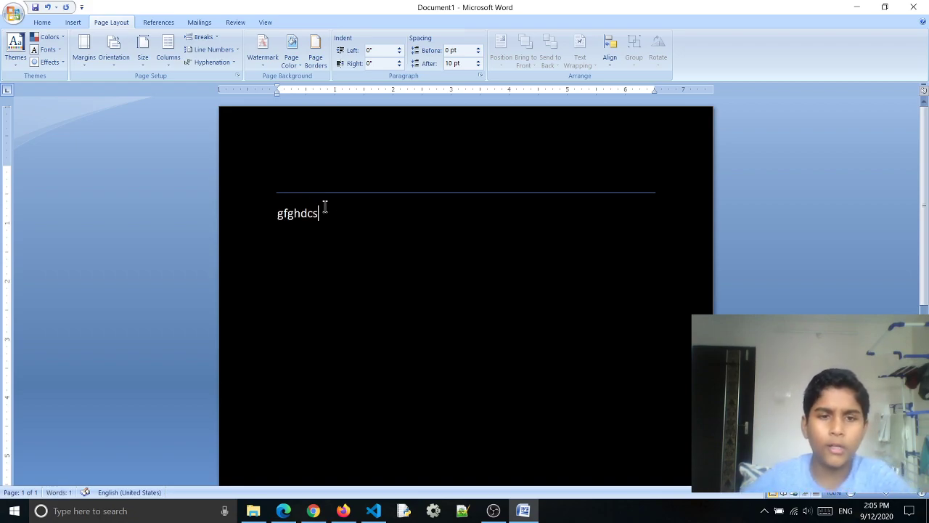
# Delete the sample text together with the ruled line above it, leaving the page empty.
pyautogui.press('BackSpace')
pyautogui.press('BackSpace')
pyautogui.press('BackSpace')
pyautogui.press('BackSpace')
pyautogui.press('BackSpace')
pyautogui.press('BackSpace')
pyautogui.press('BackSpace')
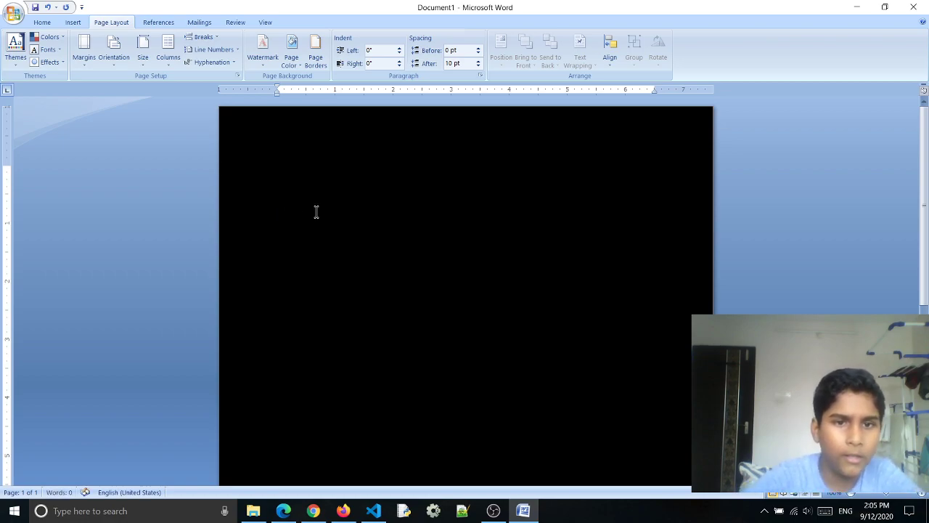
pyautogui.write('M')
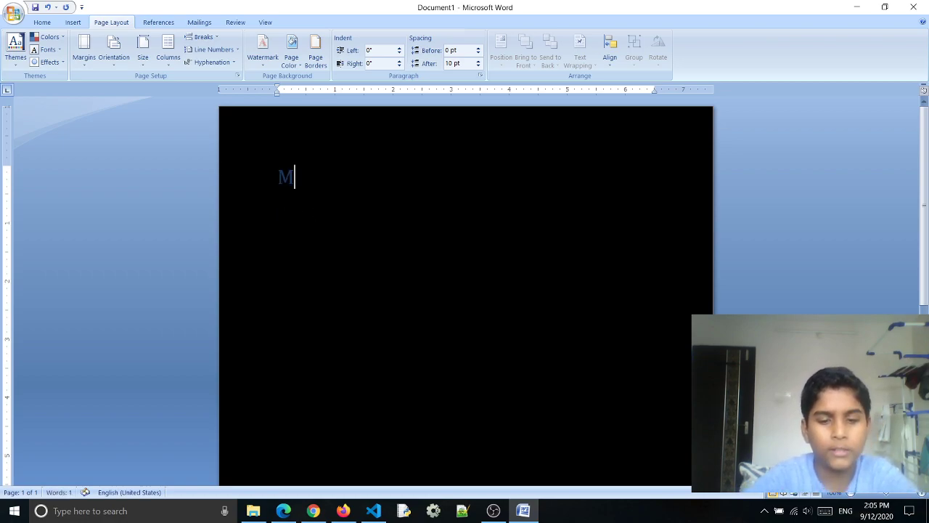
pyautogui.press('BackSpace')
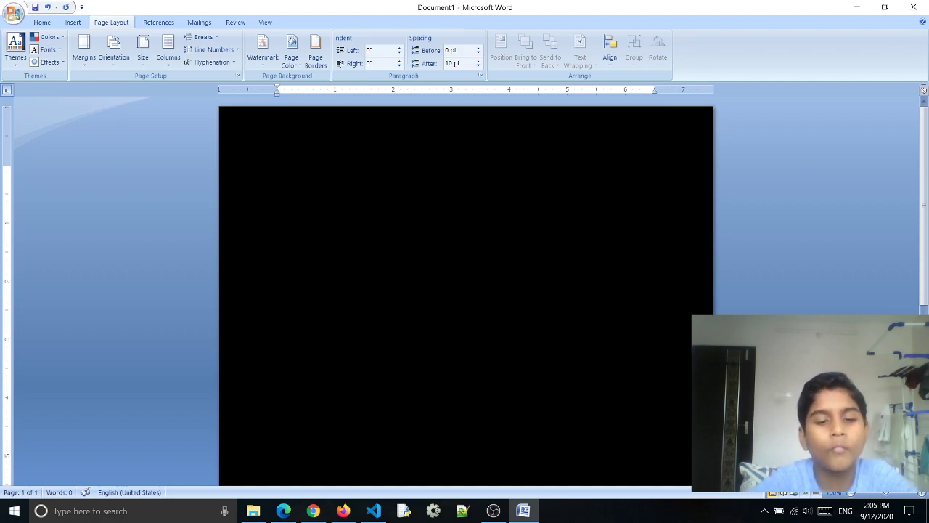
# Write the title "The Old Man" at the start of the page and begin a new paragraph.
pyautogui.write('T')
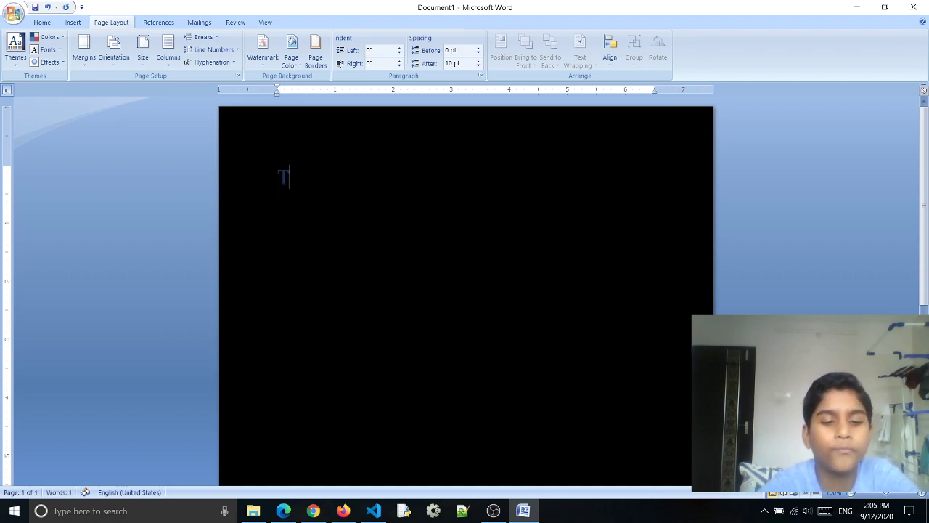
pyautogui.write('he O')
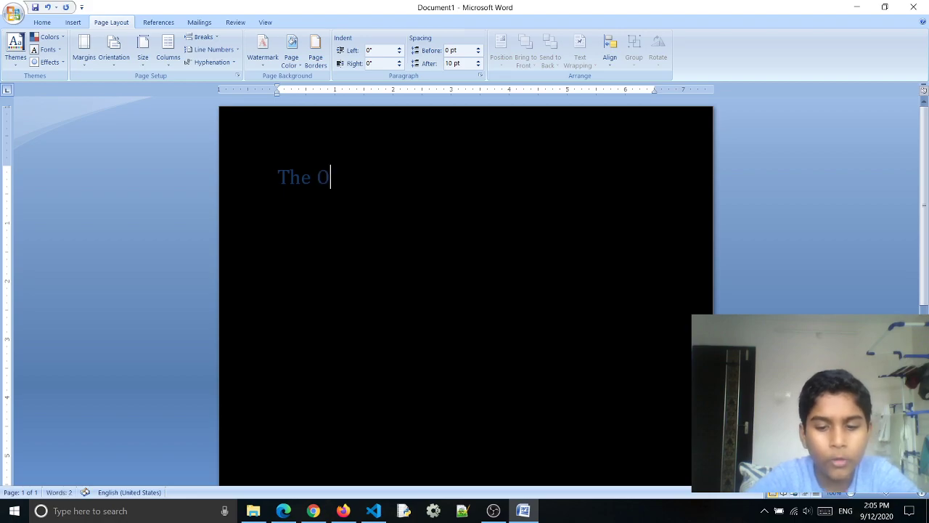
pyautogui.write('ld Man')
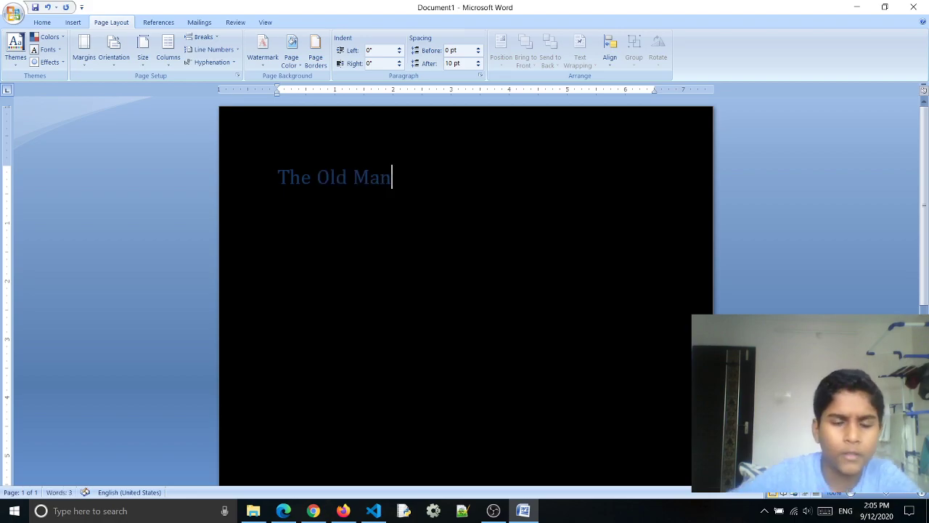
pyautogui.press('Return')
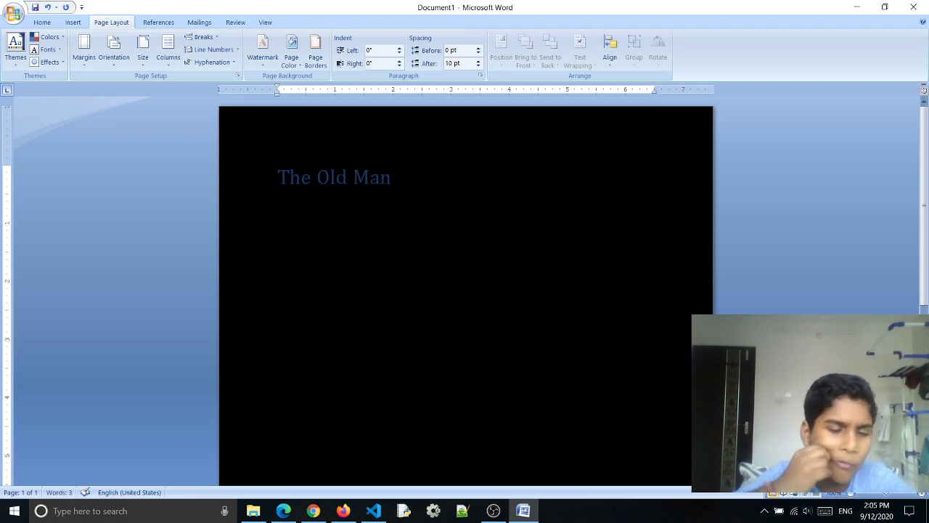
# Write "There was an old ma" in the paragraph below the title, with "was" in lowercase.
pyautogui.write('Ther')
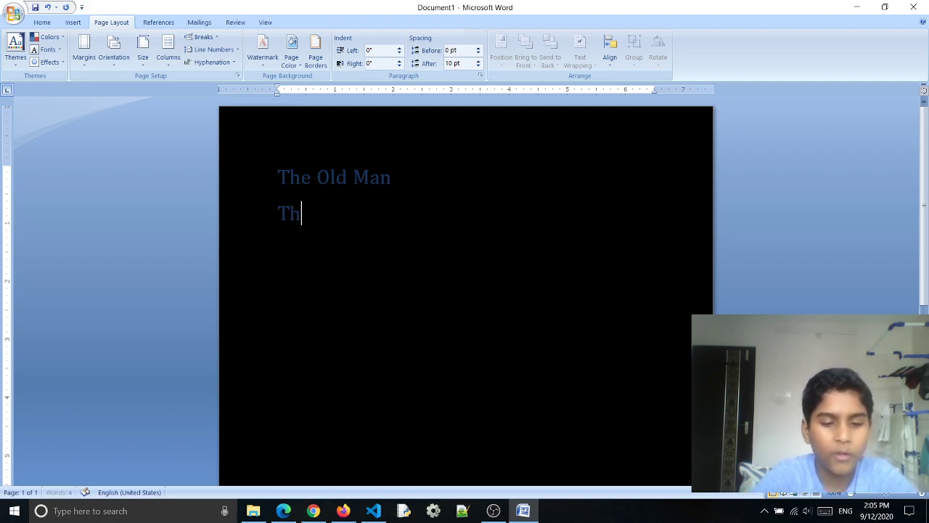
pyautogui.press('BackSpace')
pyautogui.press('BackSpace')
pyautogui.press('BackSpace')
pyautogui.press('BackSpace')
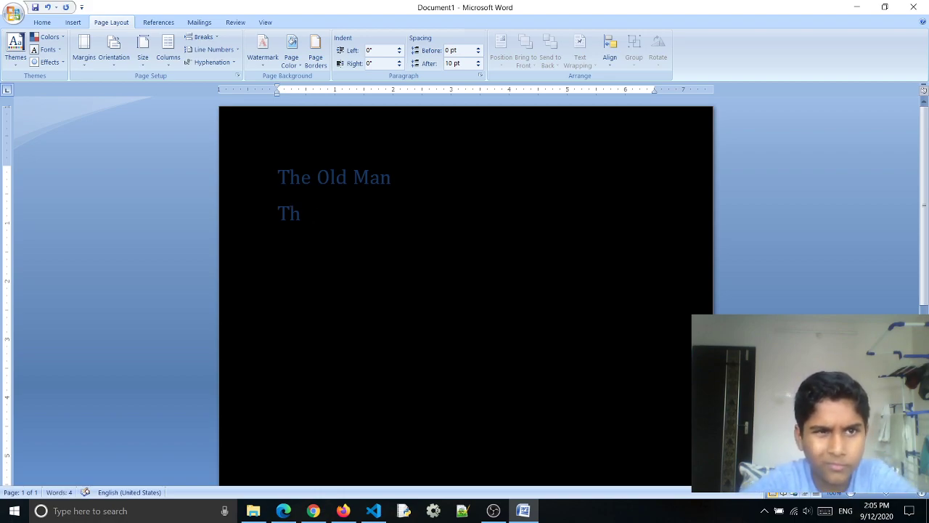
pyautogui.write('There ')
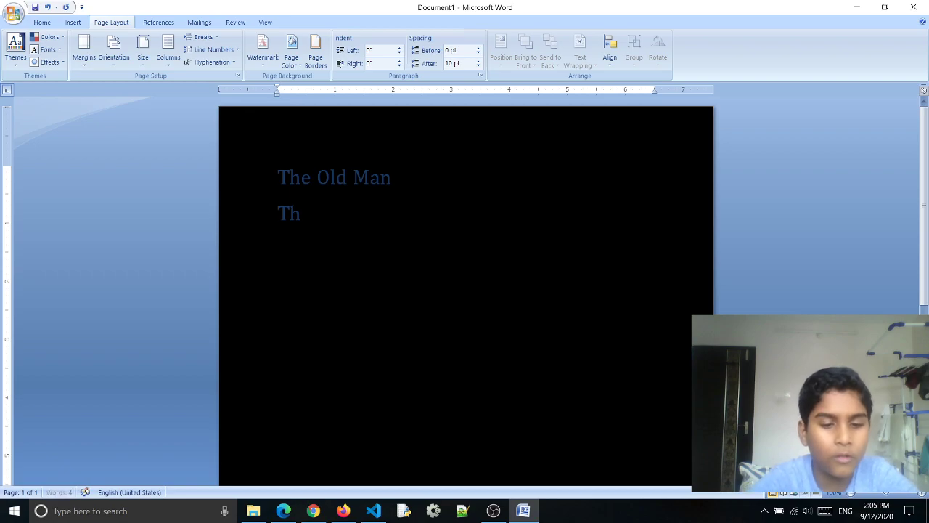
pyautogui.write('Was')
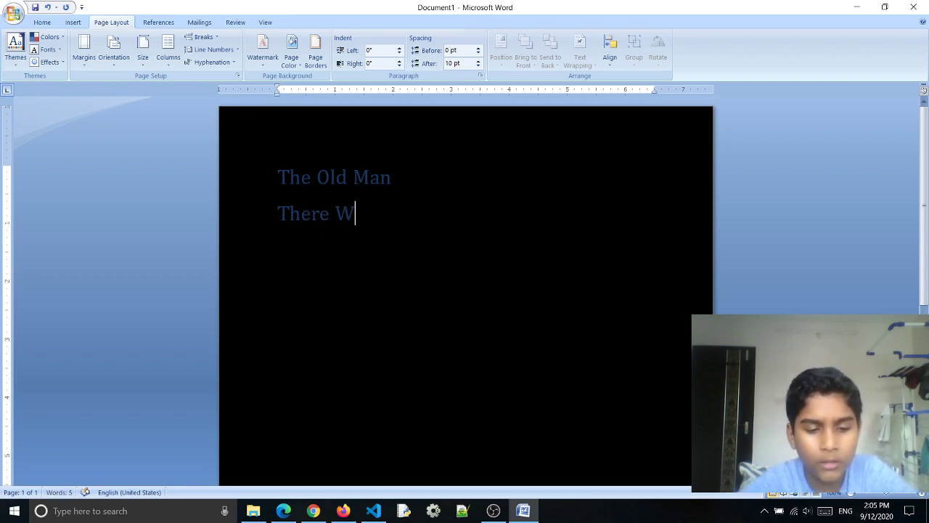
pyautogui.press('BackSpace')
pyautogui.press('BackSpace')
pyautogui.press('BackSpace')
pyautogui.write('was a')
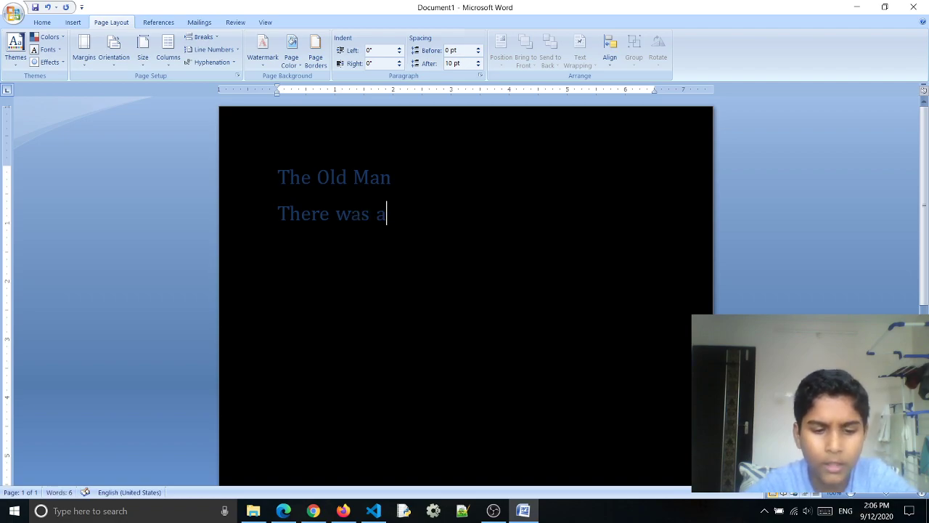
pyautogui.write('n old ma')
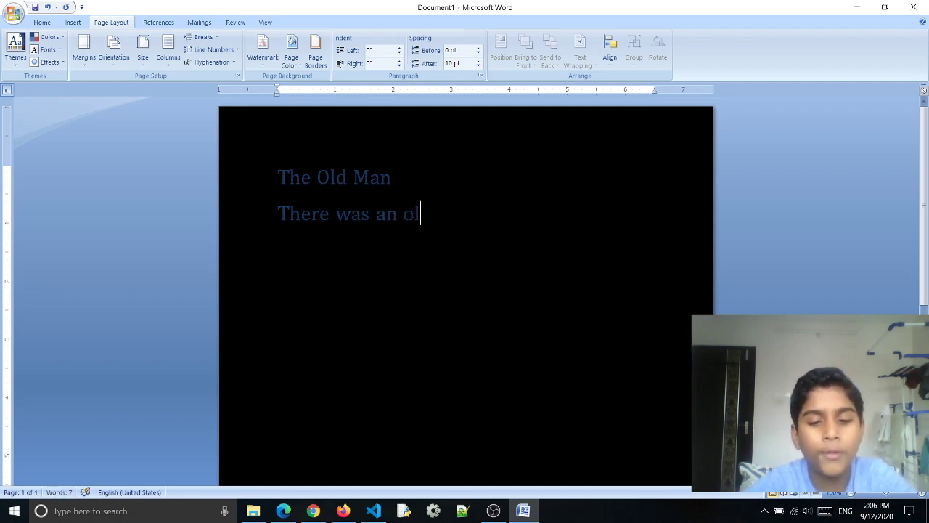